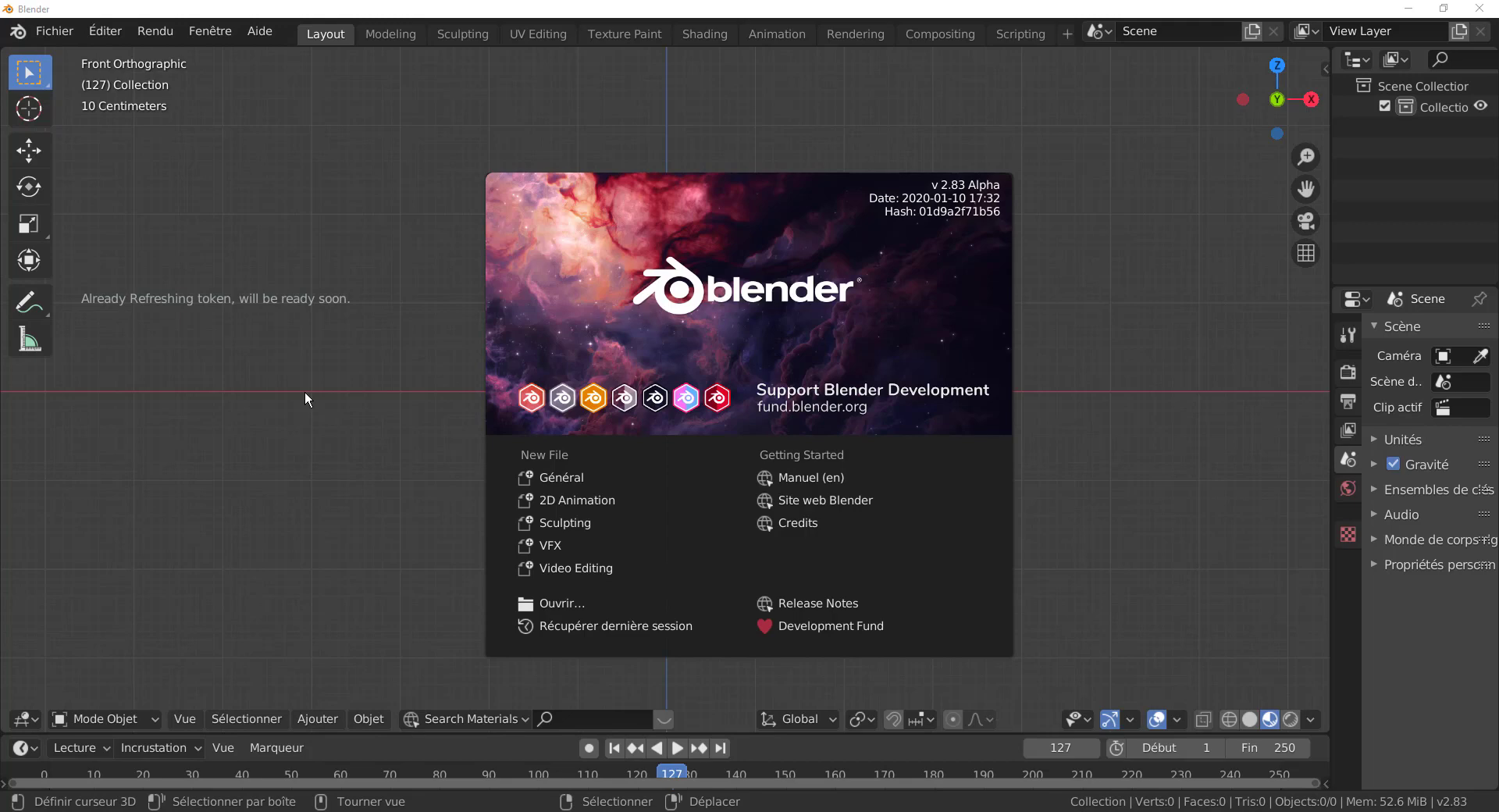
- Dismiss the splash screen and snap the 3D cursor back to the world origin
left_click(304, 392)
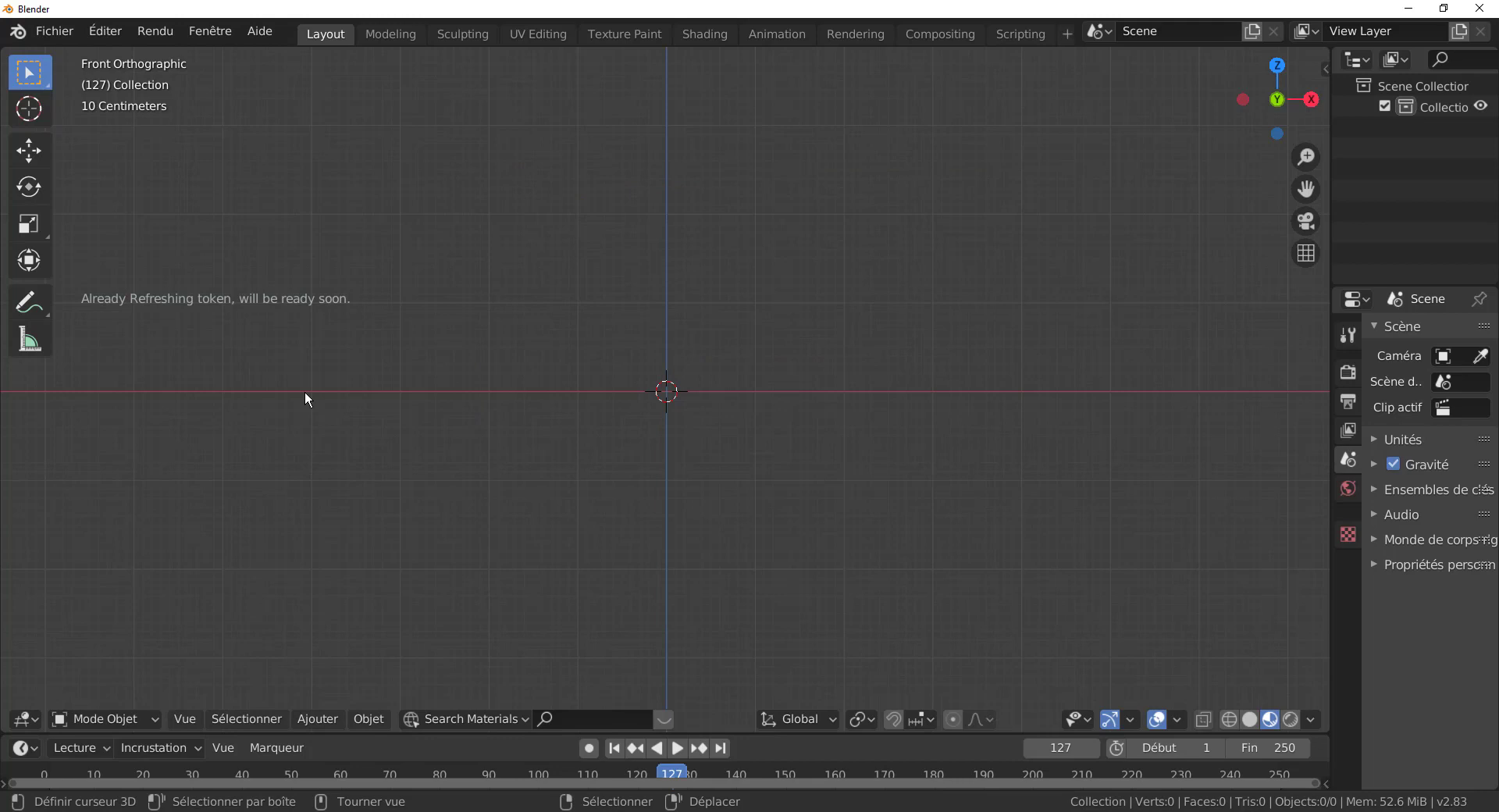
left_click(307, 294)
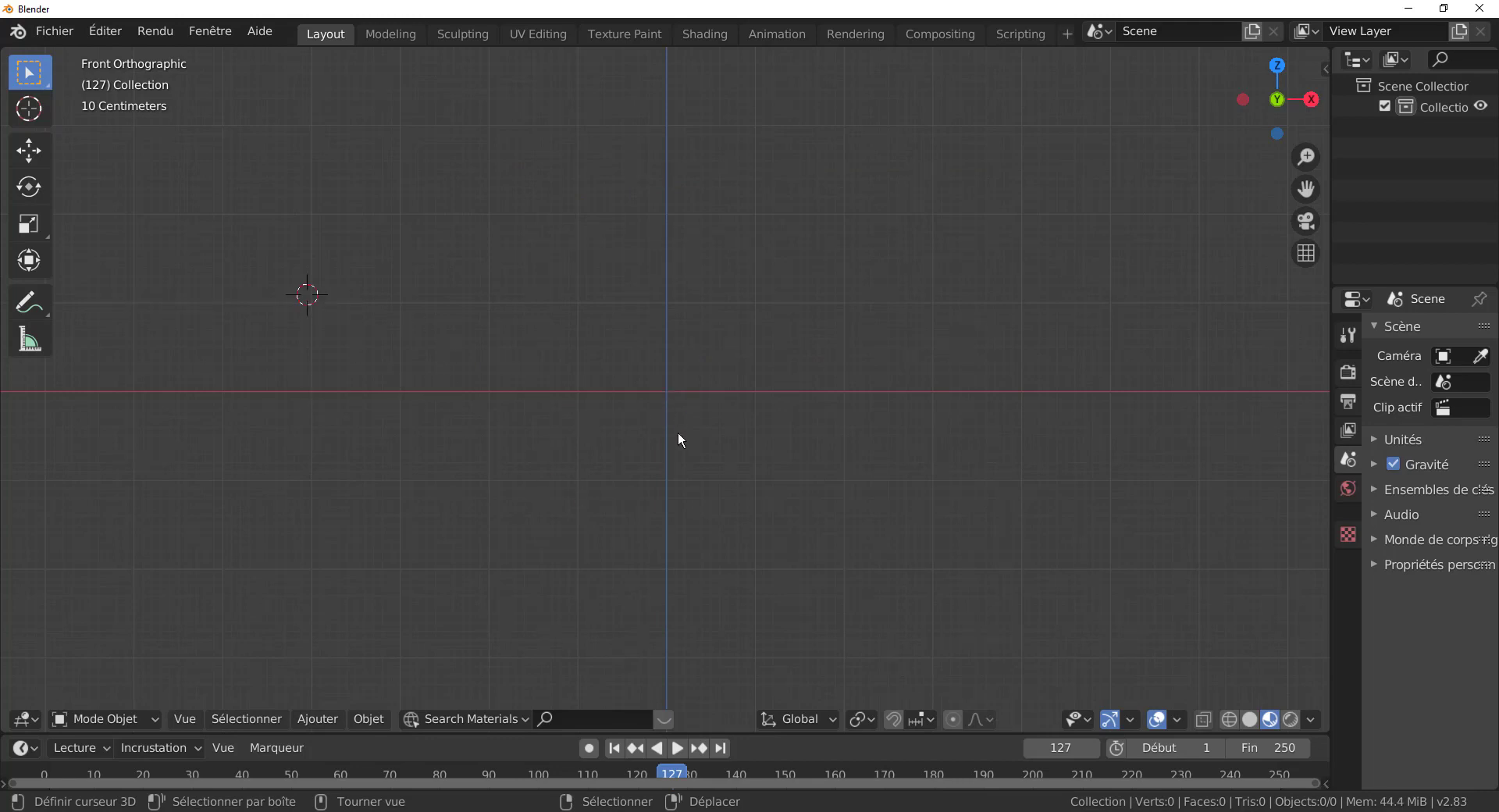
key("shift+s")
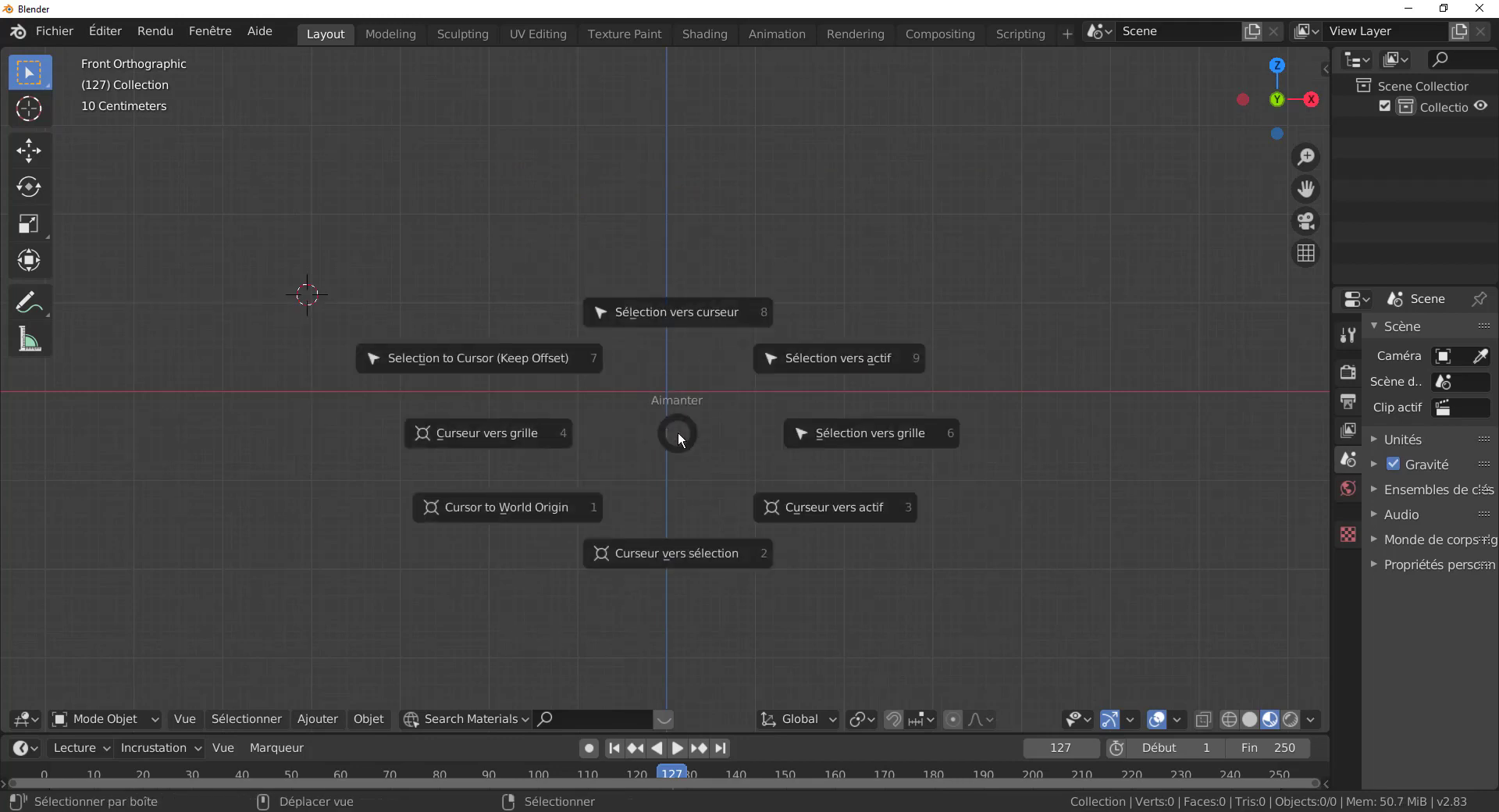
left_click(526, 507)
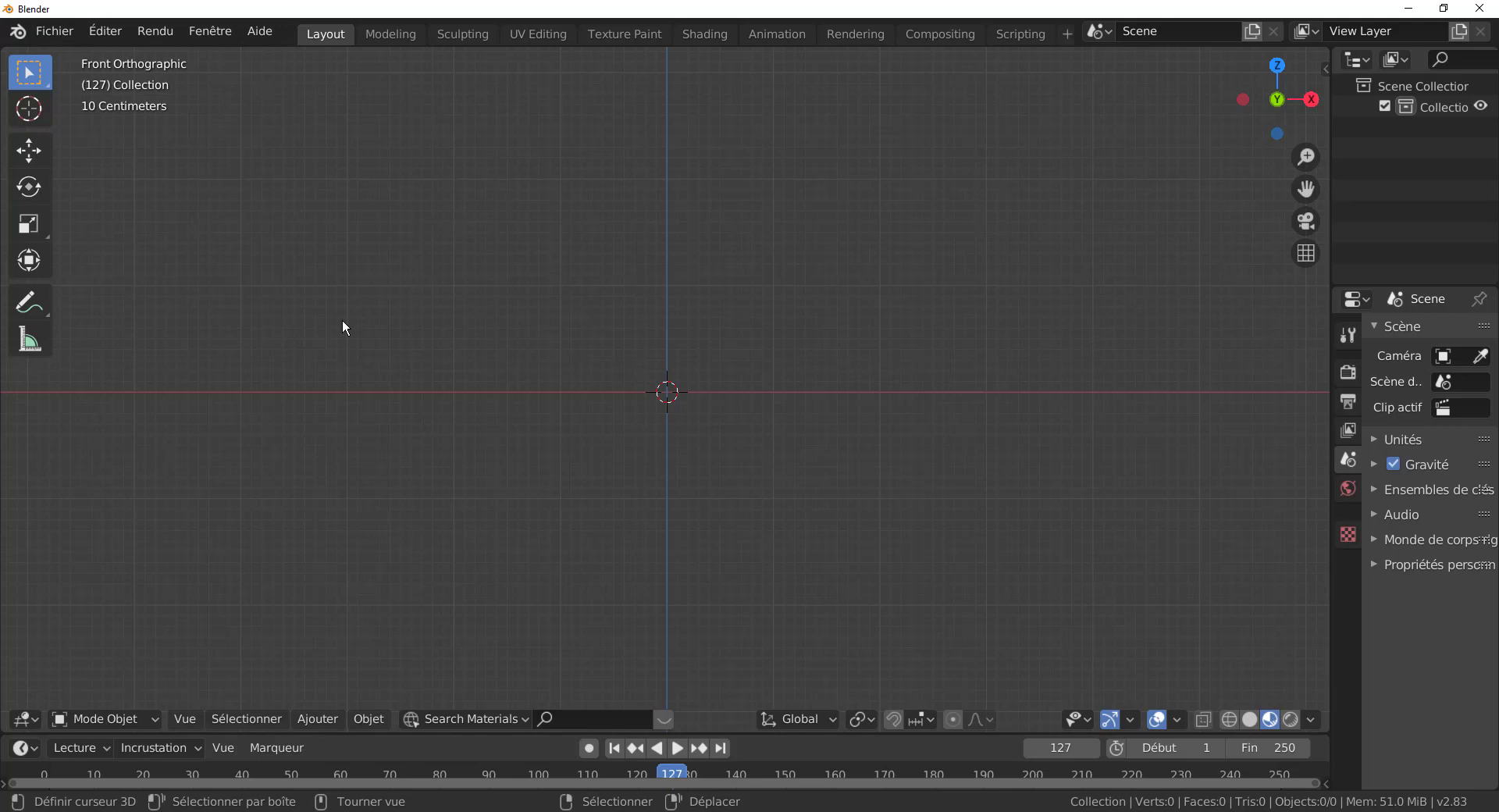
key("q")
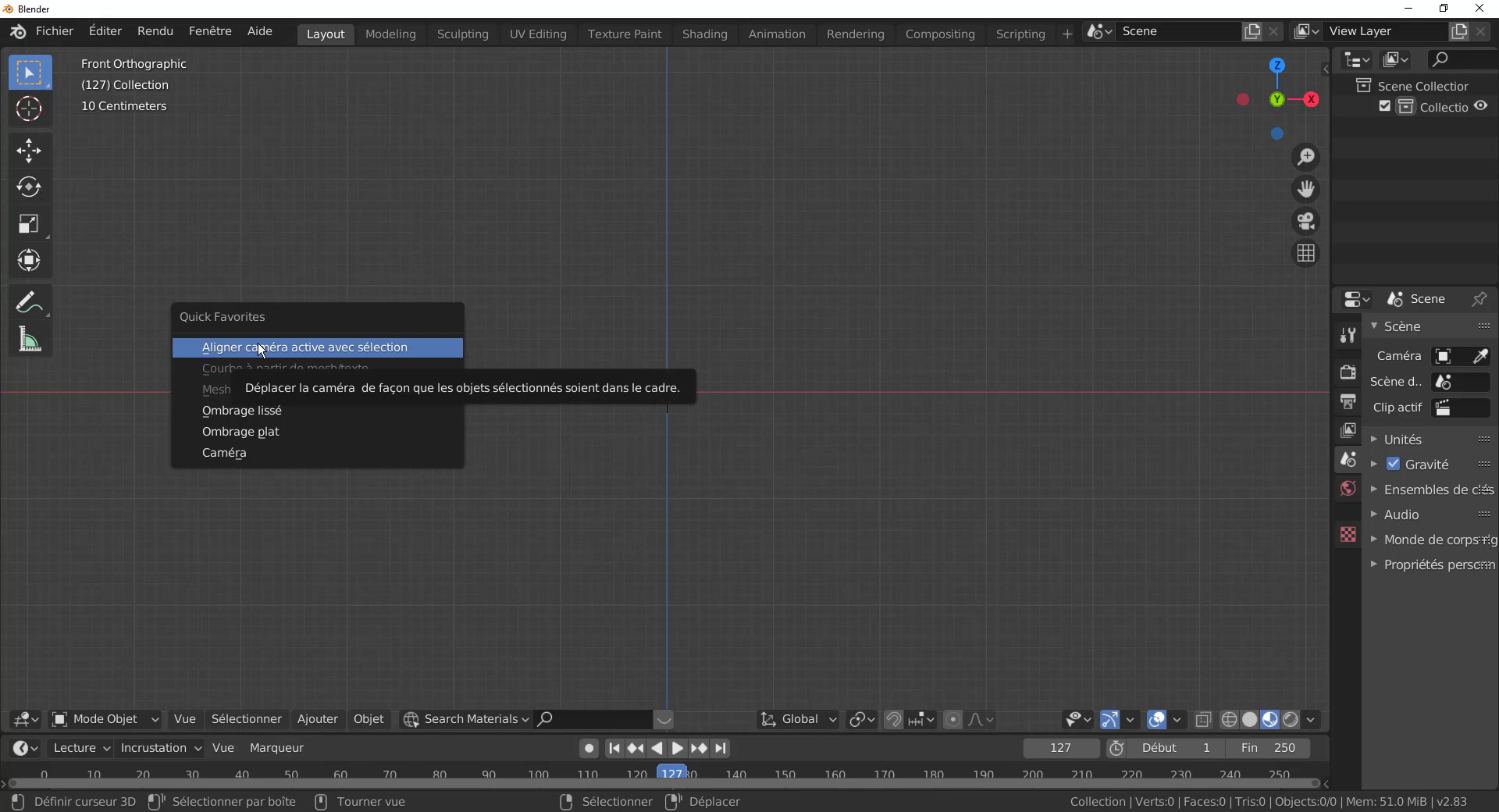
left_click(381, 719)
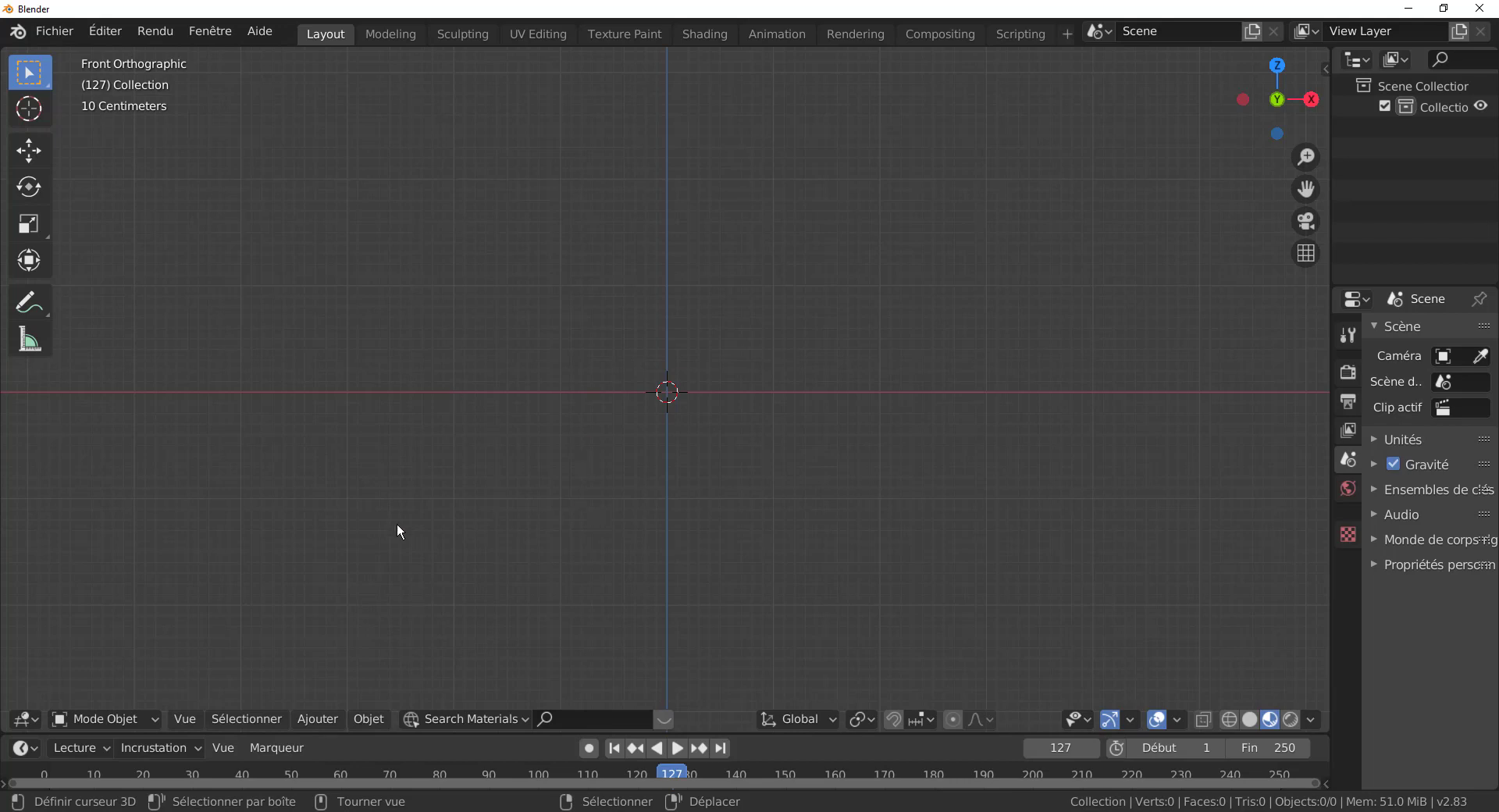
- Add a cube mesh at the world origin and view it in perspective
left_click(311, 721)
mouse_move(329, 696)
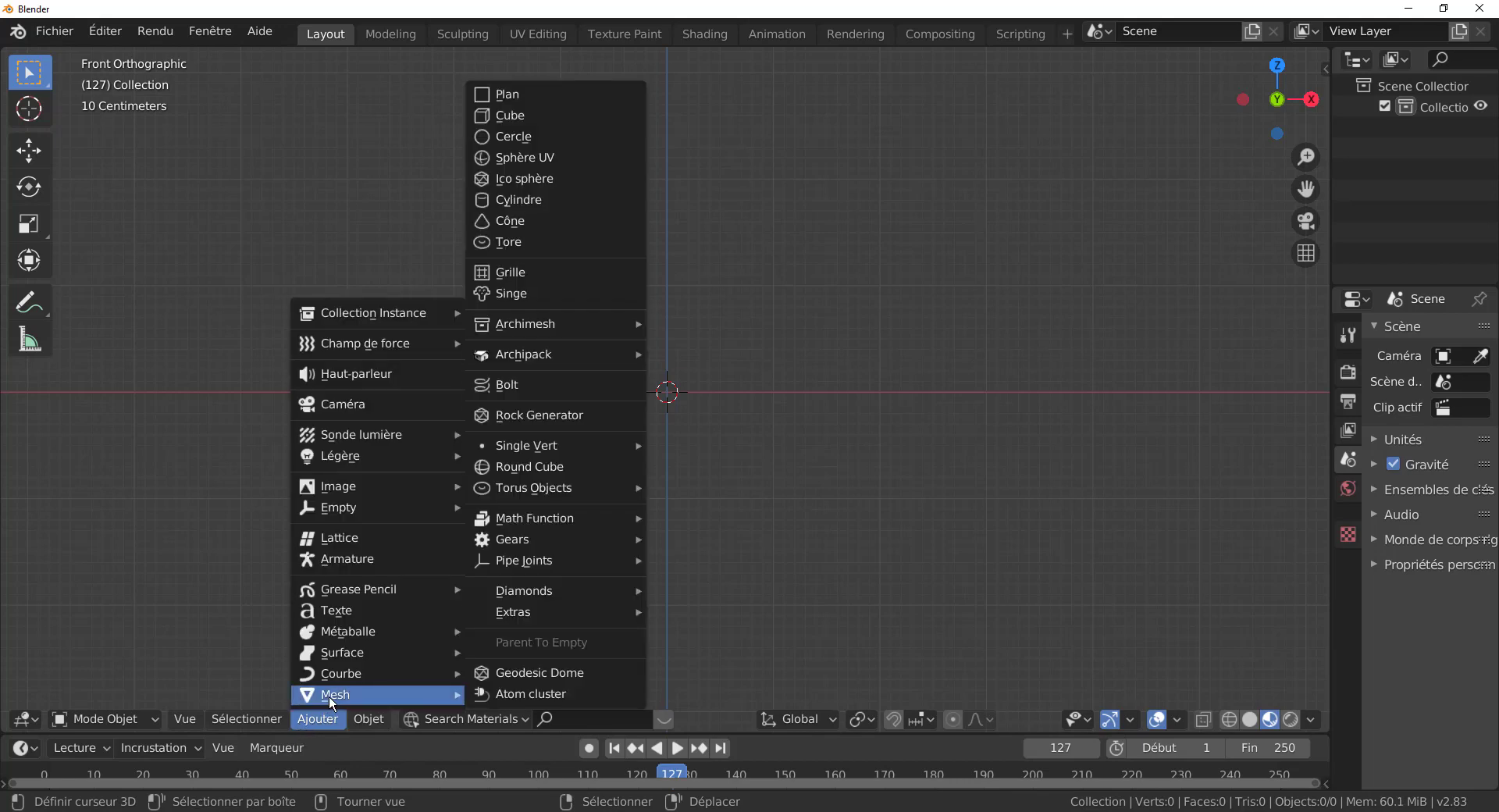
left_click(562, 115)
scroll(682, 485, "down", 3)
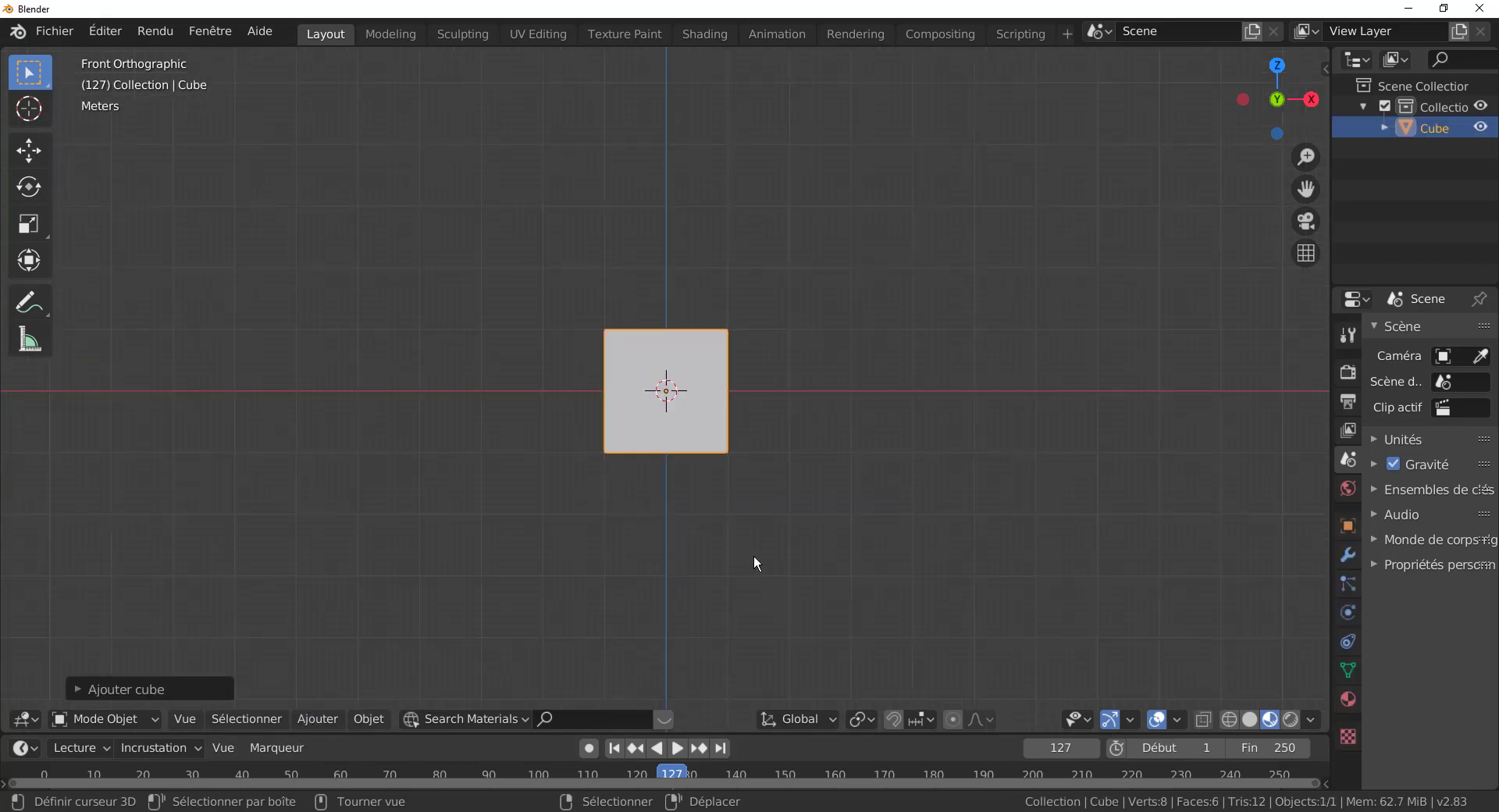
mouse_move(753, 557)
middle_mouse_down()
mouse_move(718, 562)
mouse_move(755, 559)
middle_mouse_up()
scroll(716, 560, "down", 3)
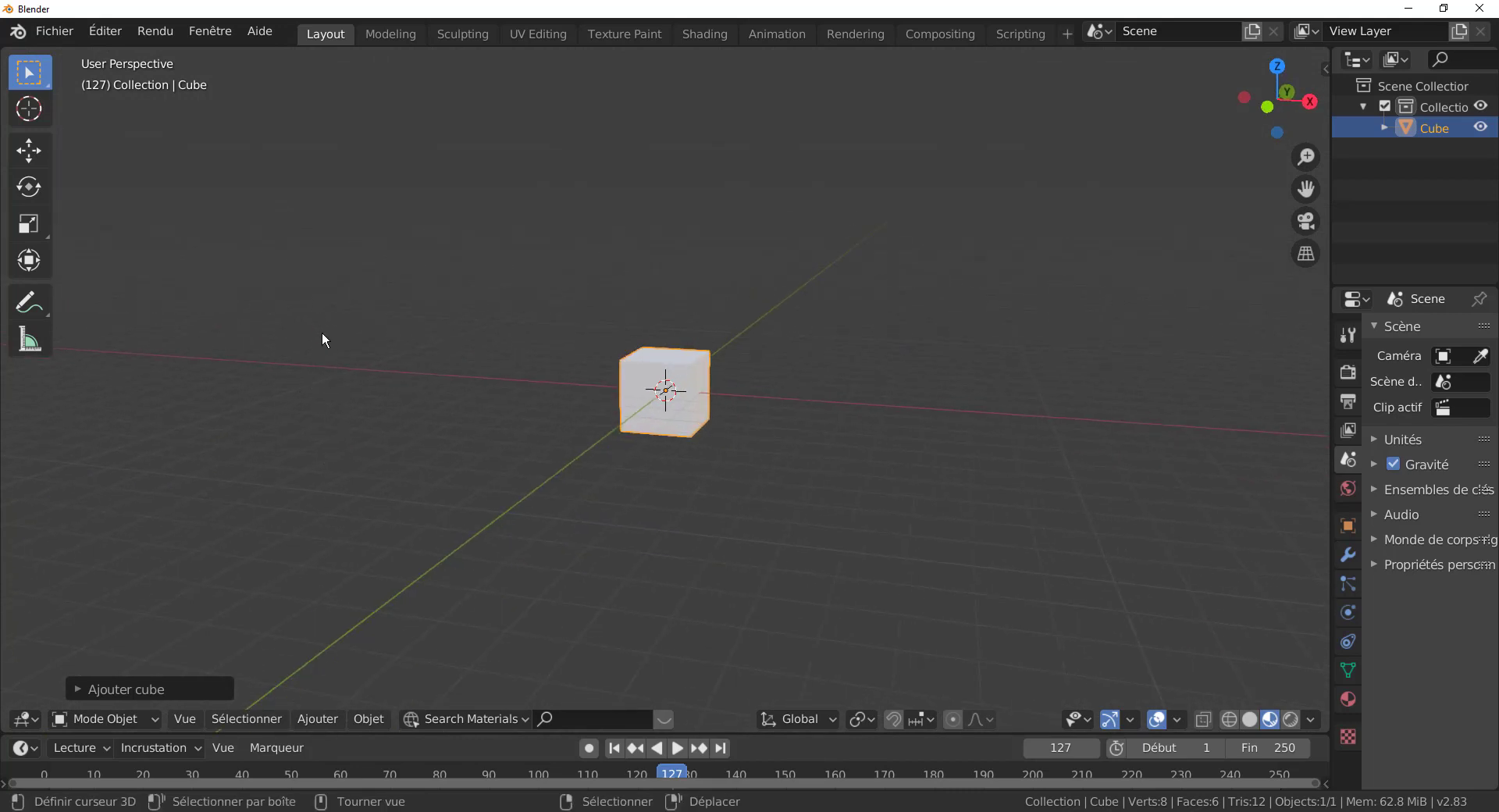
- Remove the Caméra command from the Quick Favorites
key("q")
key("q")
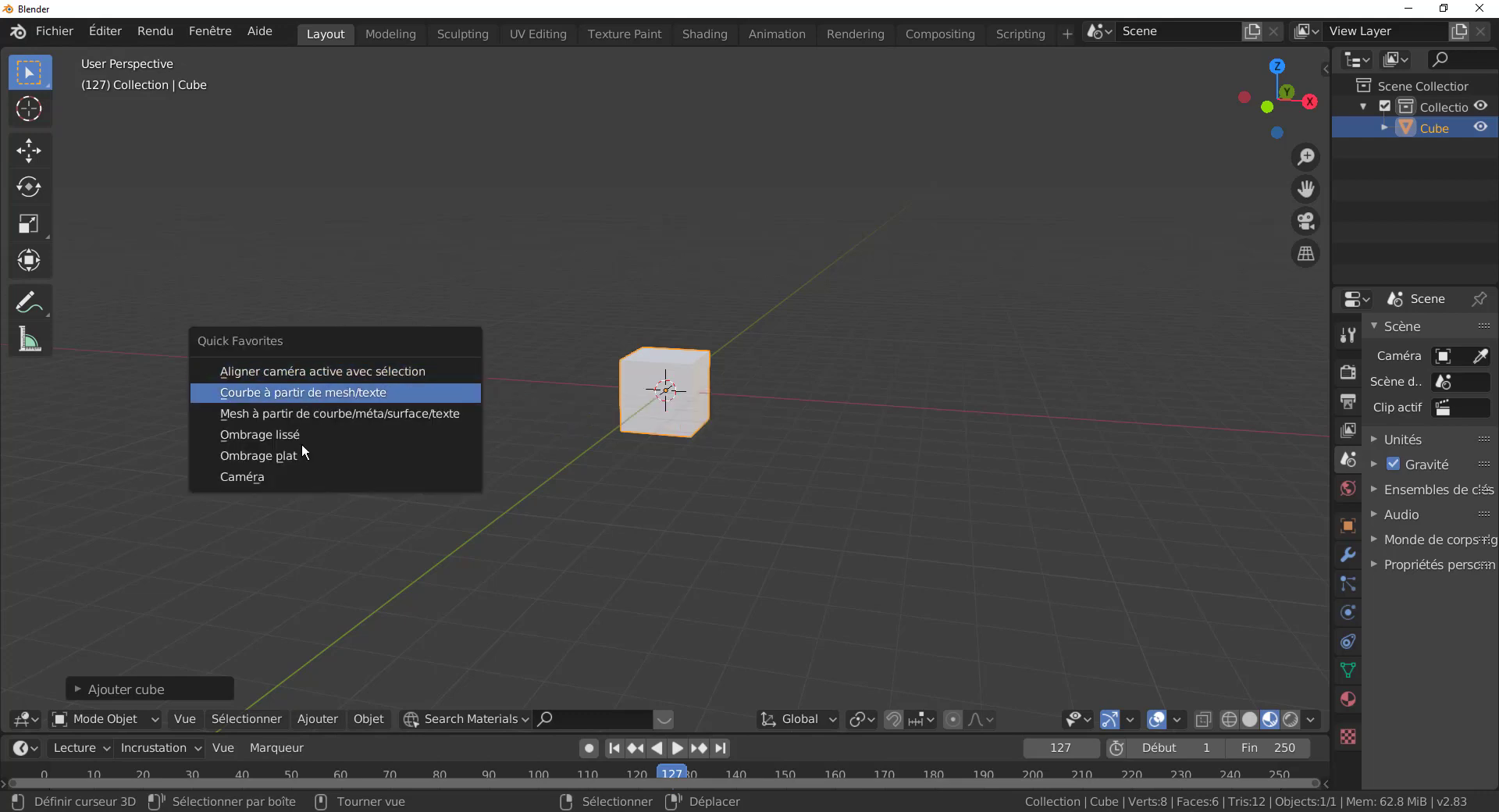
right_click(256, 477)
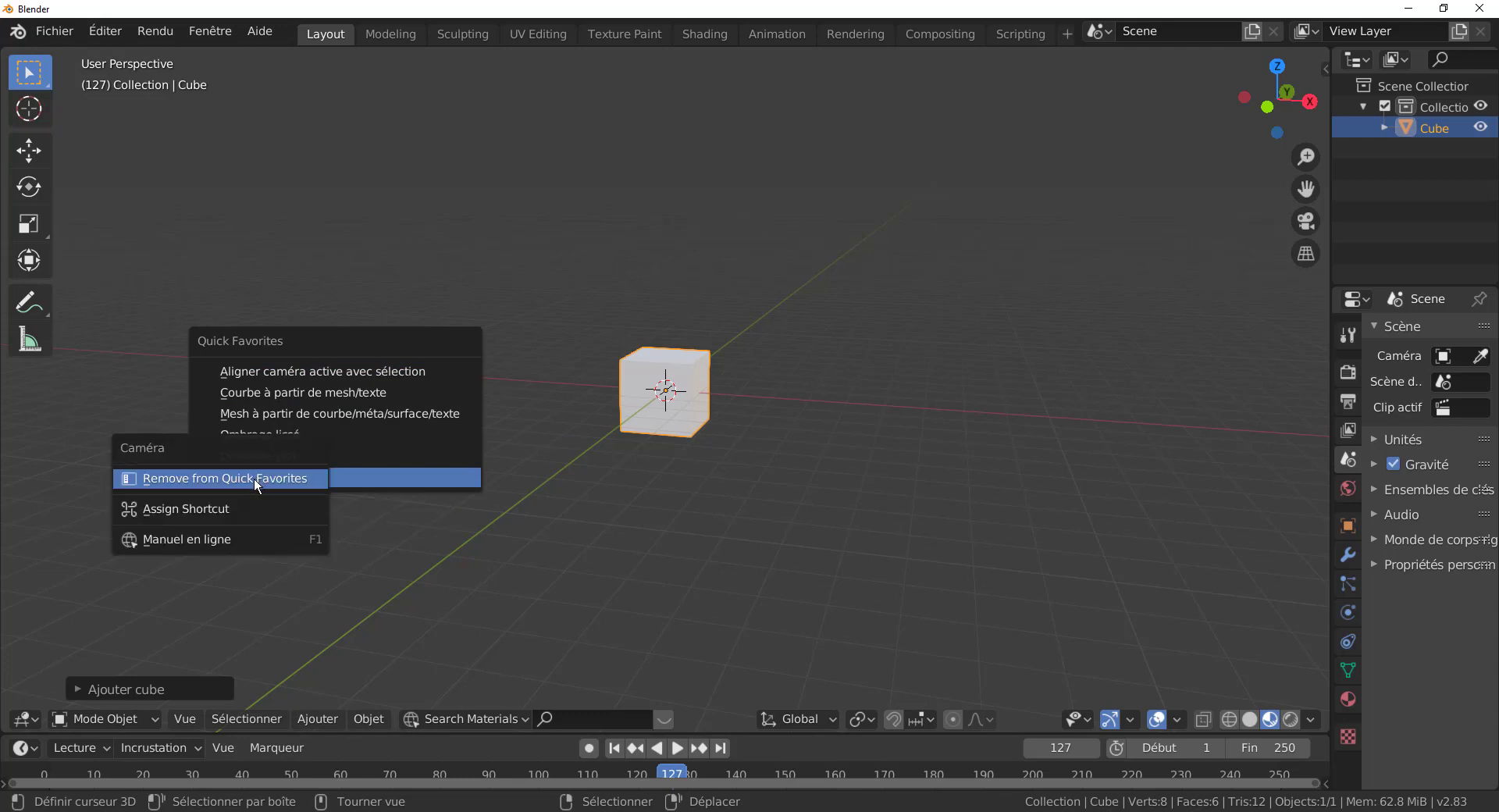
key("Escape")
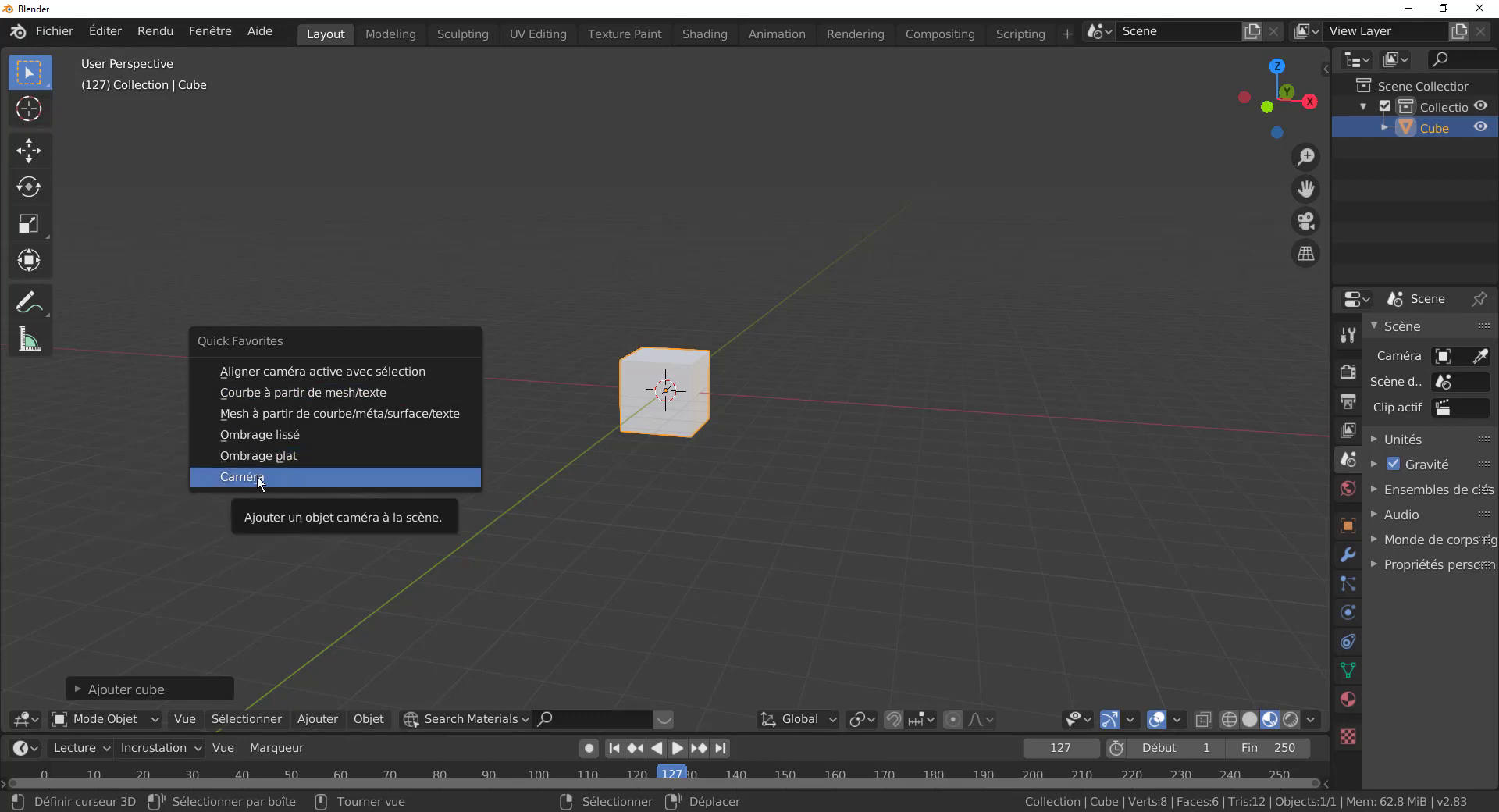
right_click(257, 477)
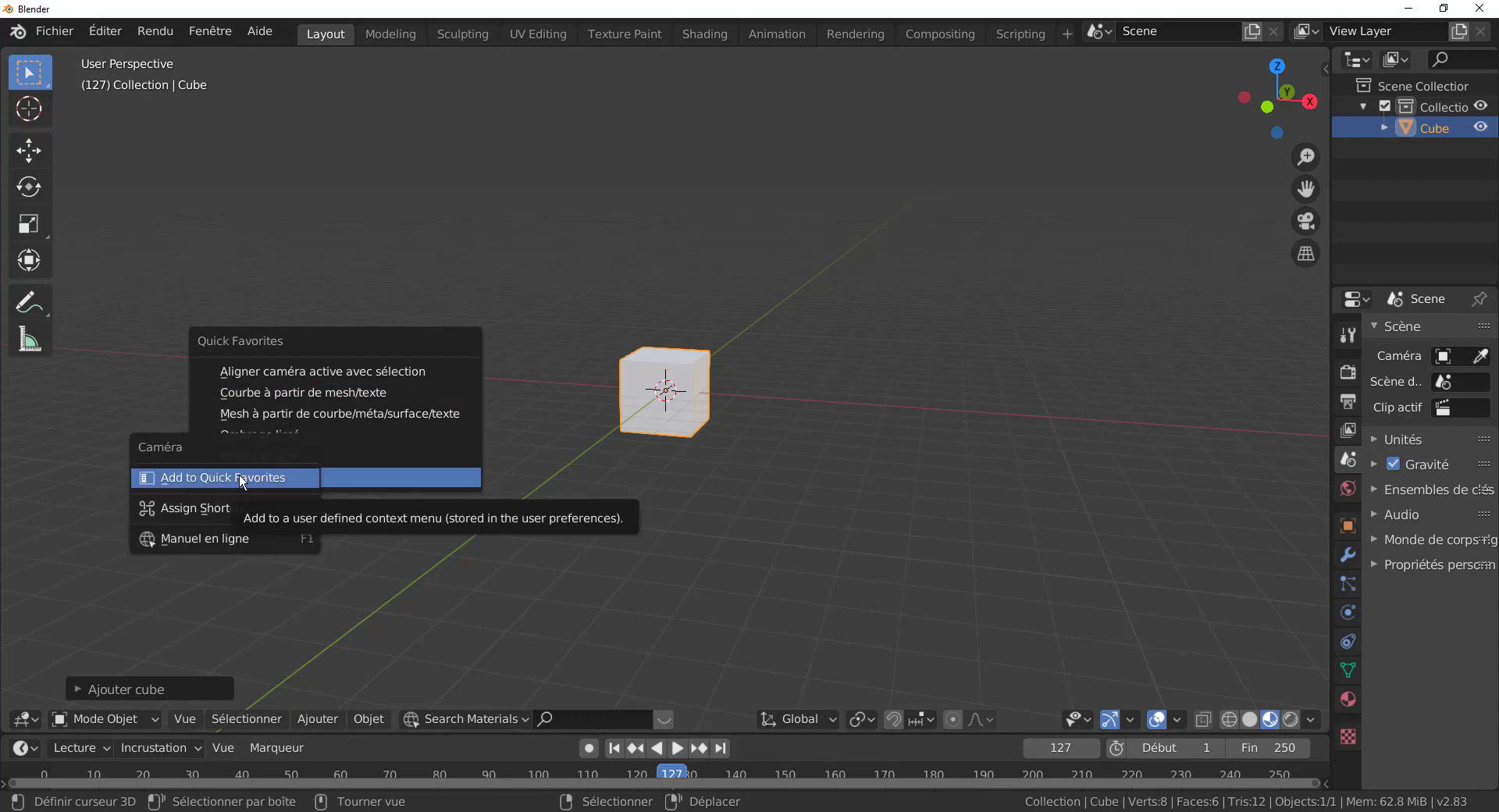
left_click(331, 482)
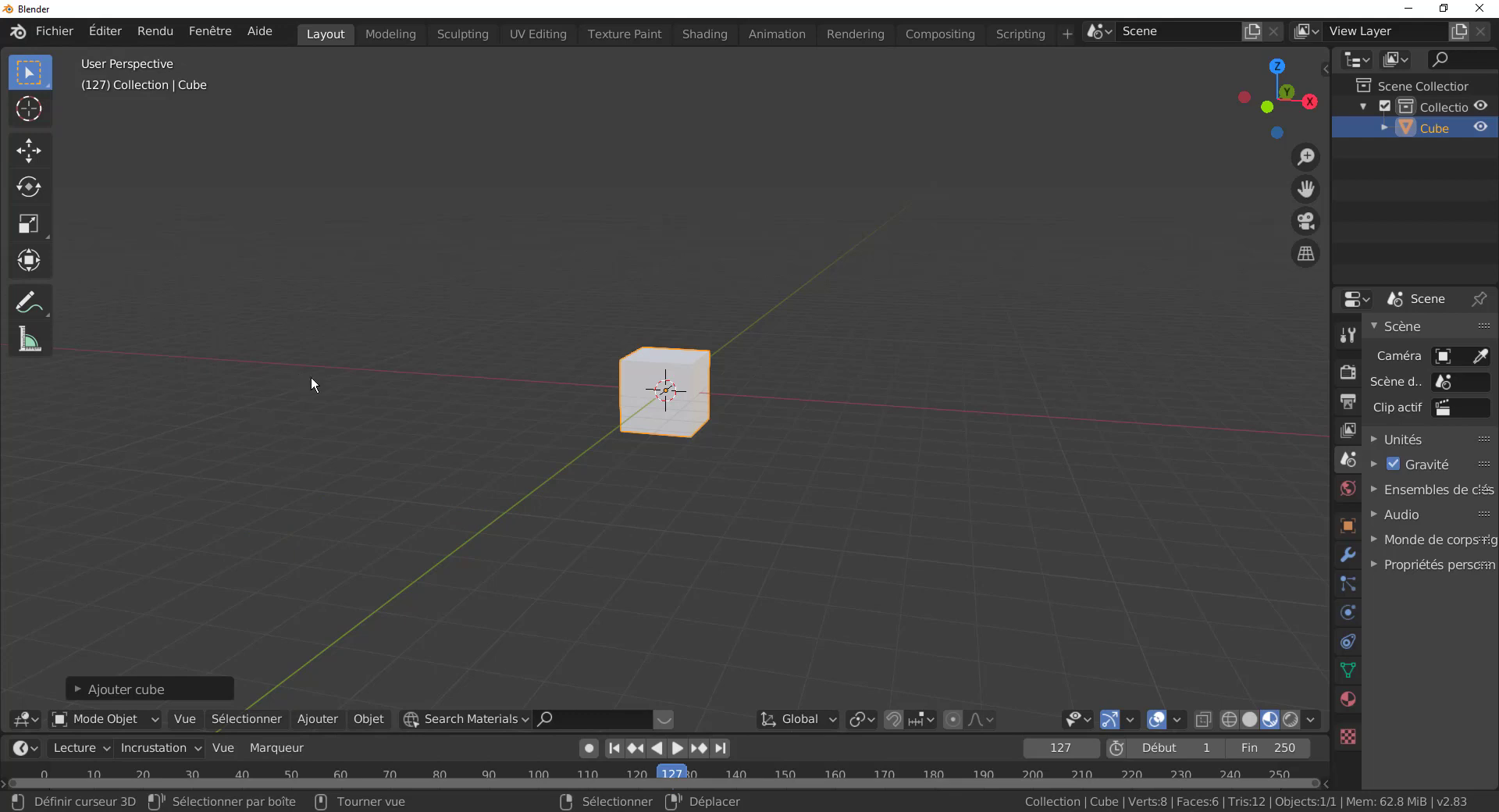
left_click(314, 716)
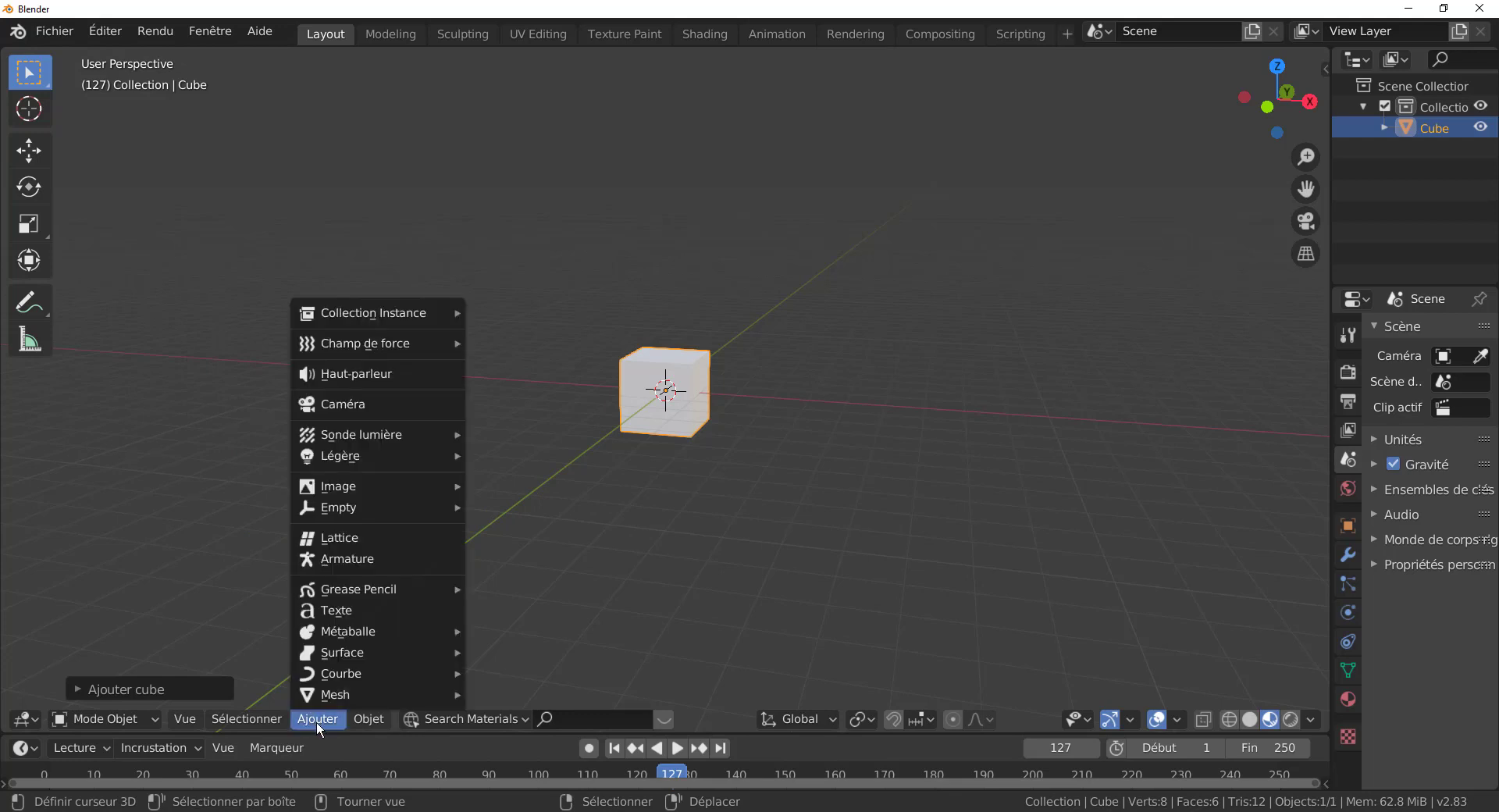
right_click(336, 404)
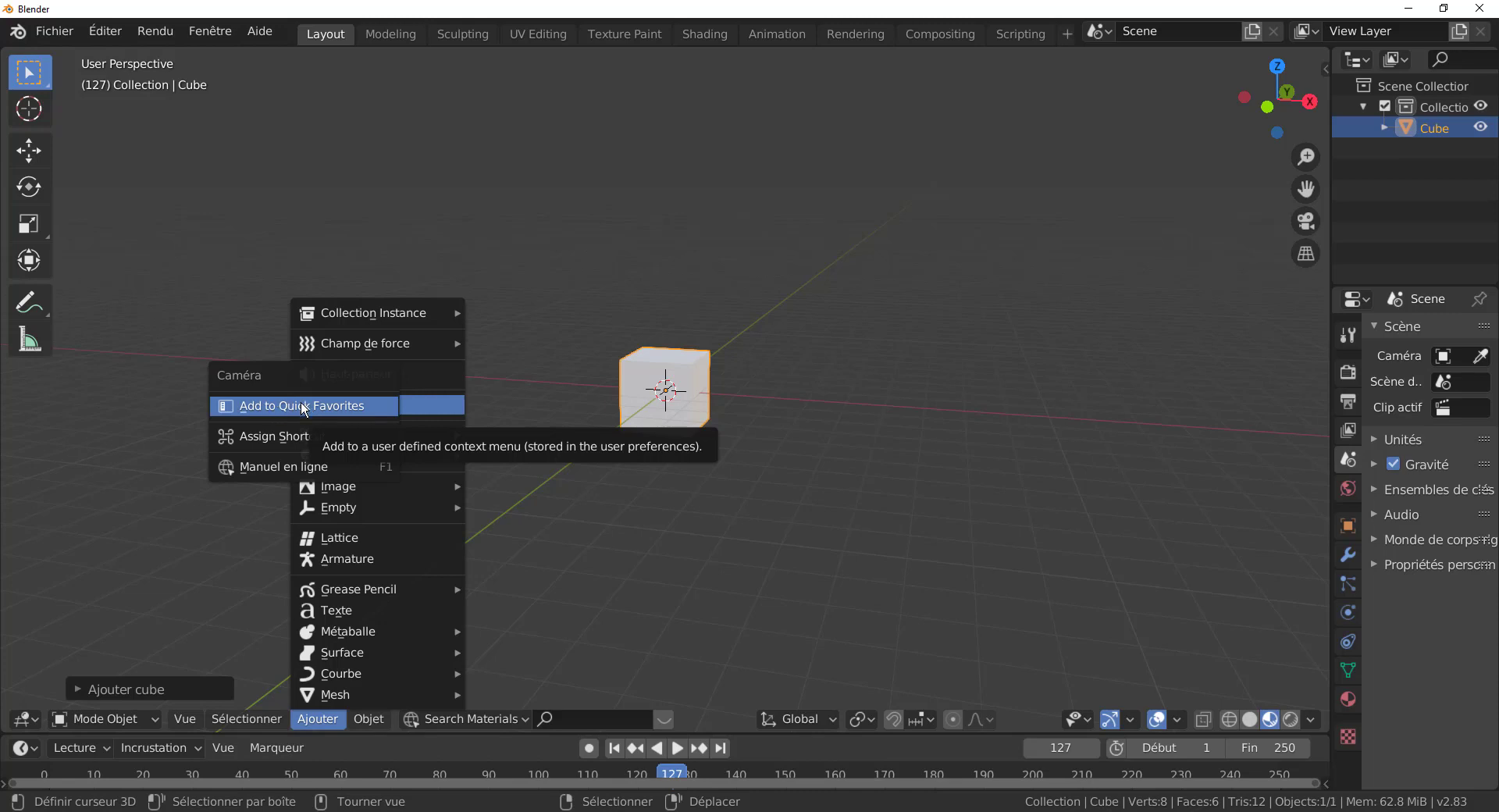
left_click(328, 405)
key("q")
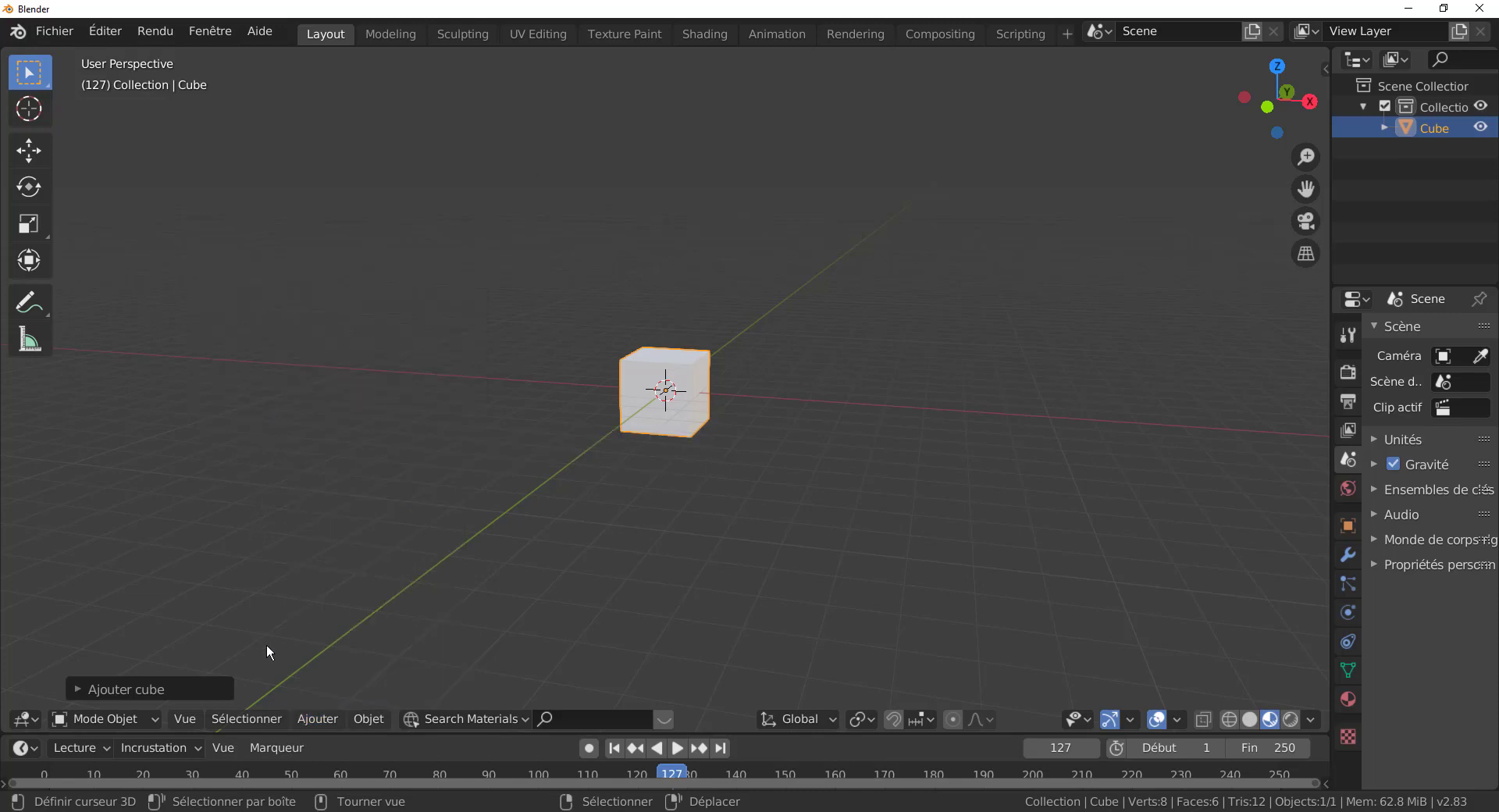
key("q")
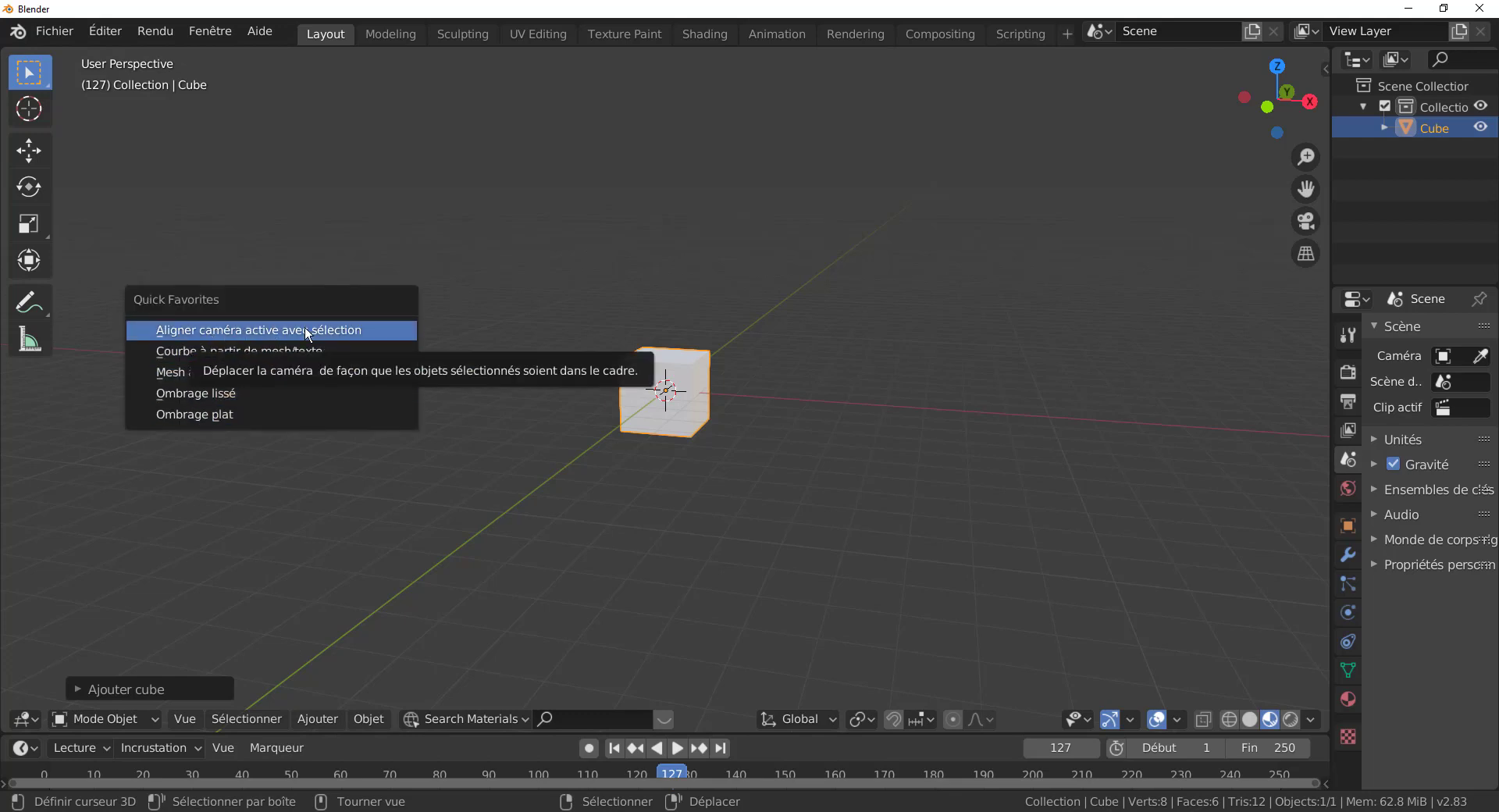
- Add the Caméra object command to the Quick Favorites
left_click(318, 719)
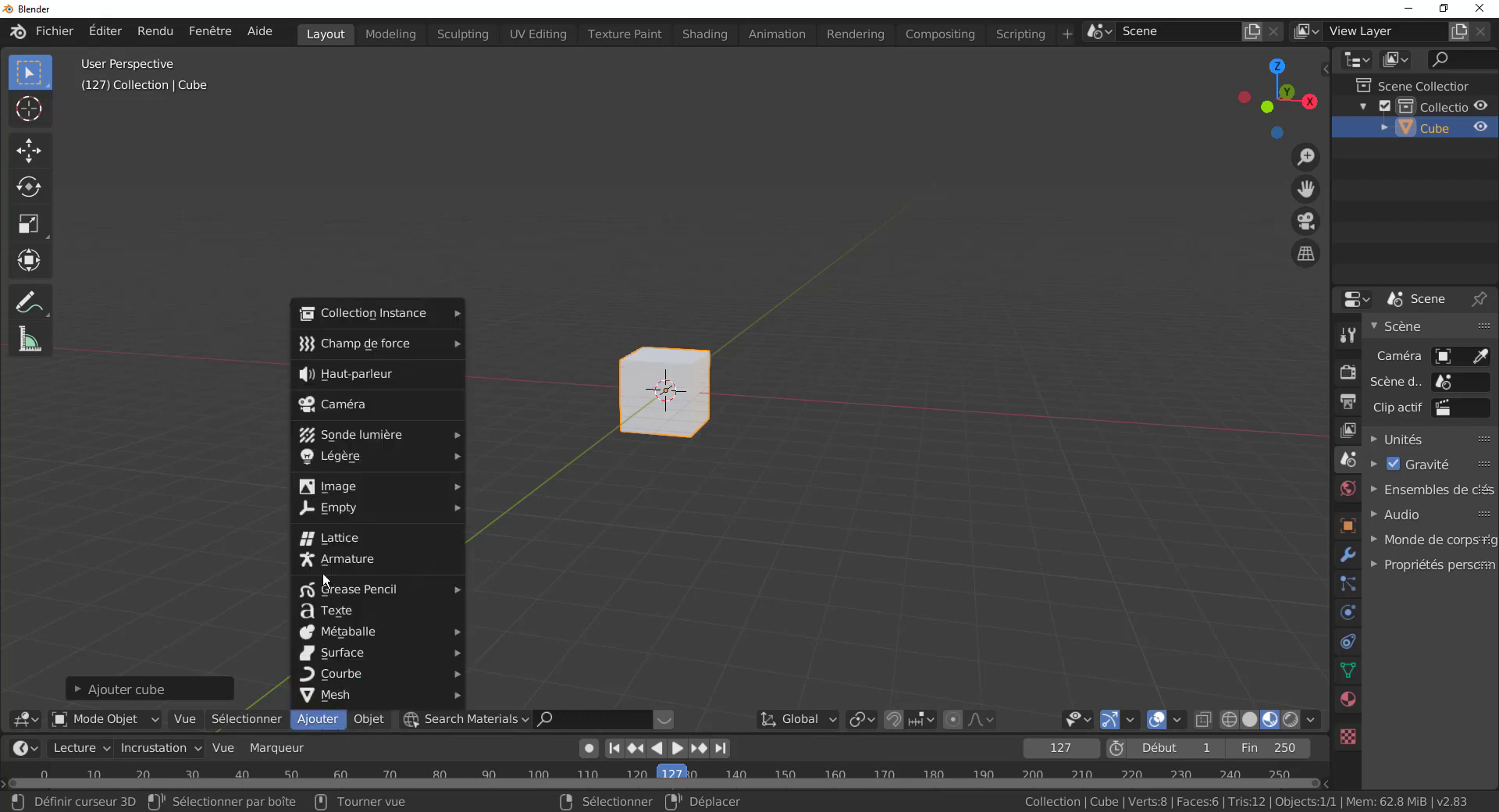
right_click(336, 402)
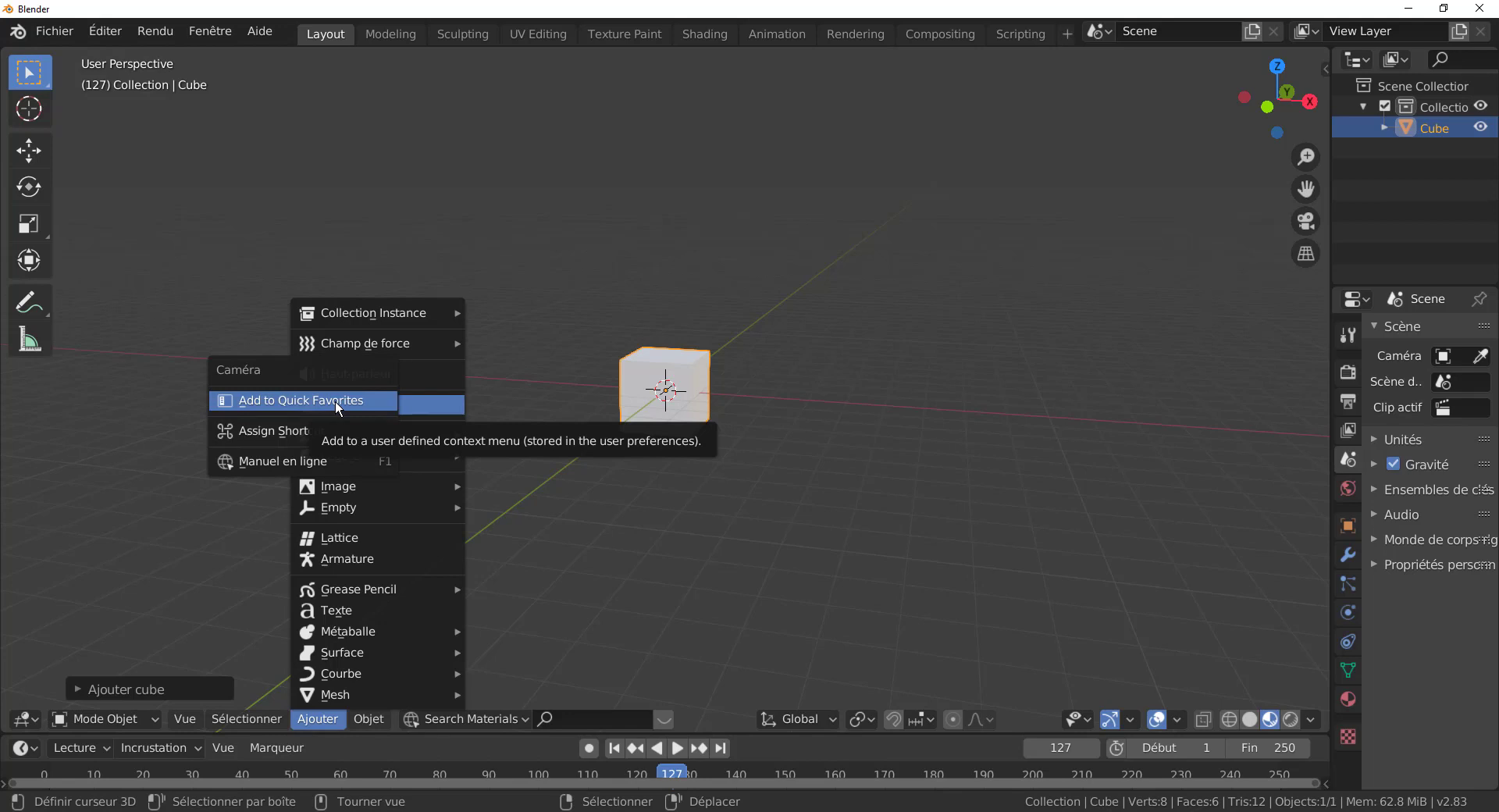
left_click(336, 403)
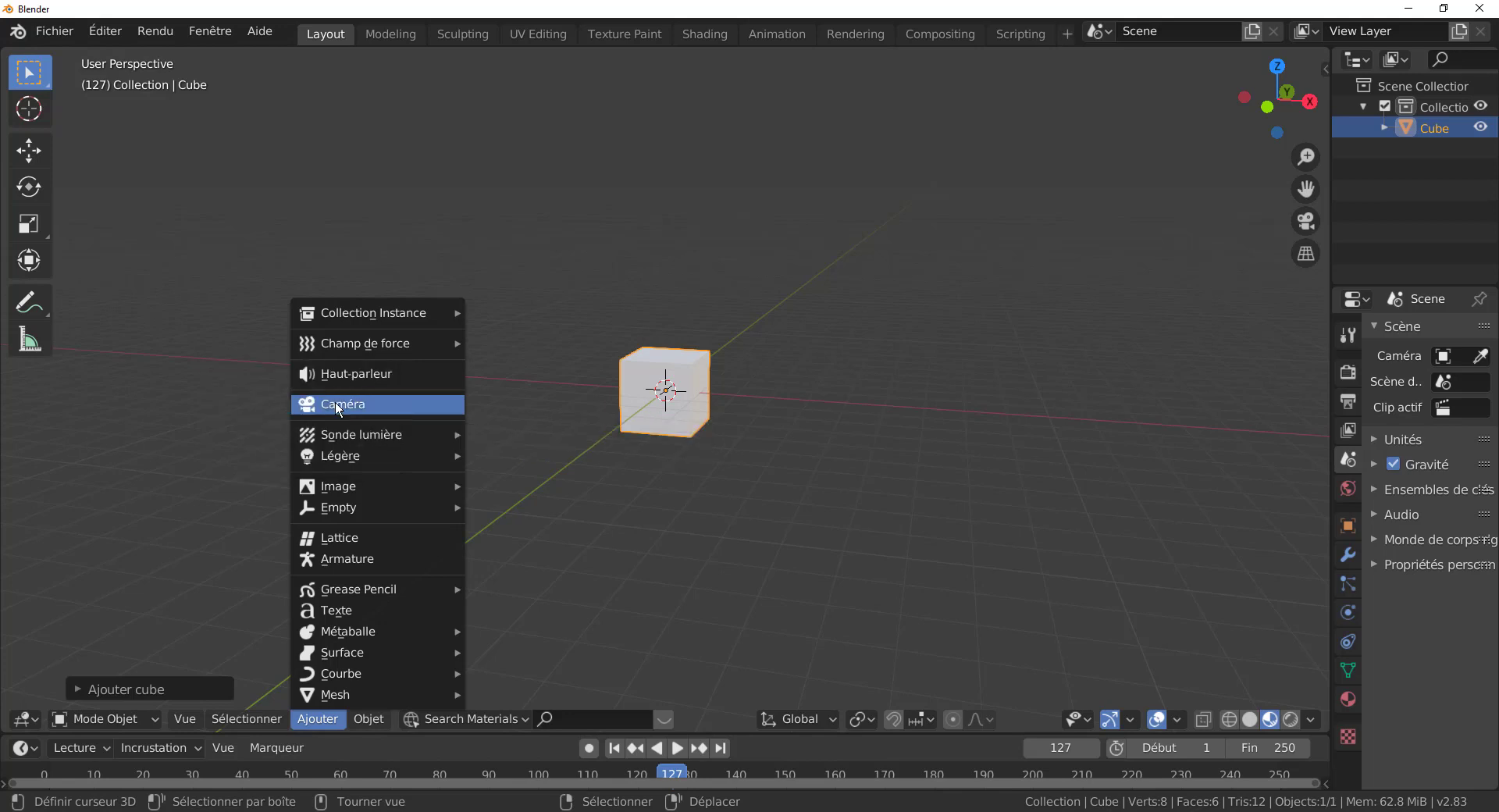
left_click(503, 550)
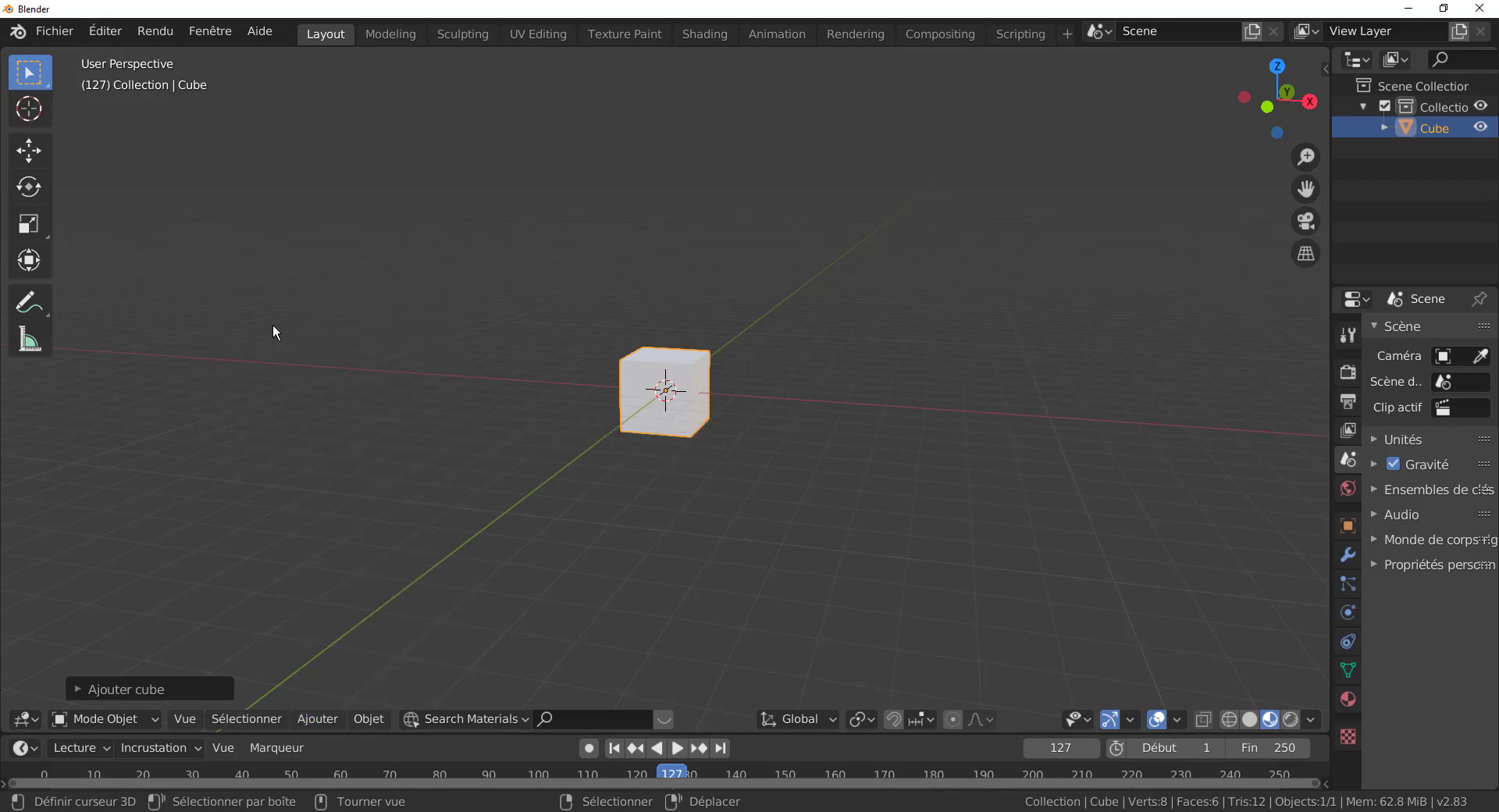
- Add a camera through the Quick Favorites and temporarily move the cube aside to reveal it, cancelling the move
key("q")
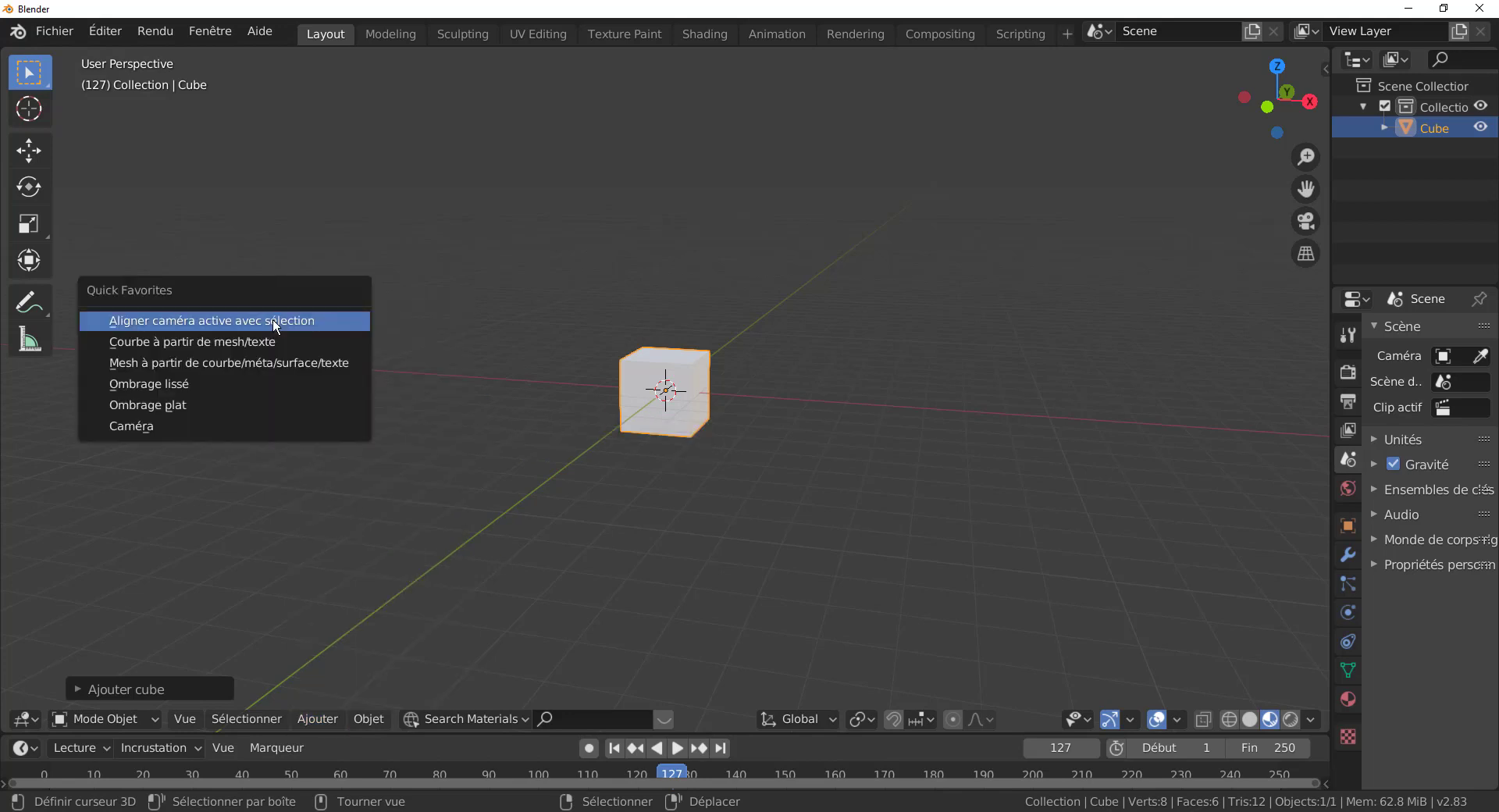
left_click(141, 428)
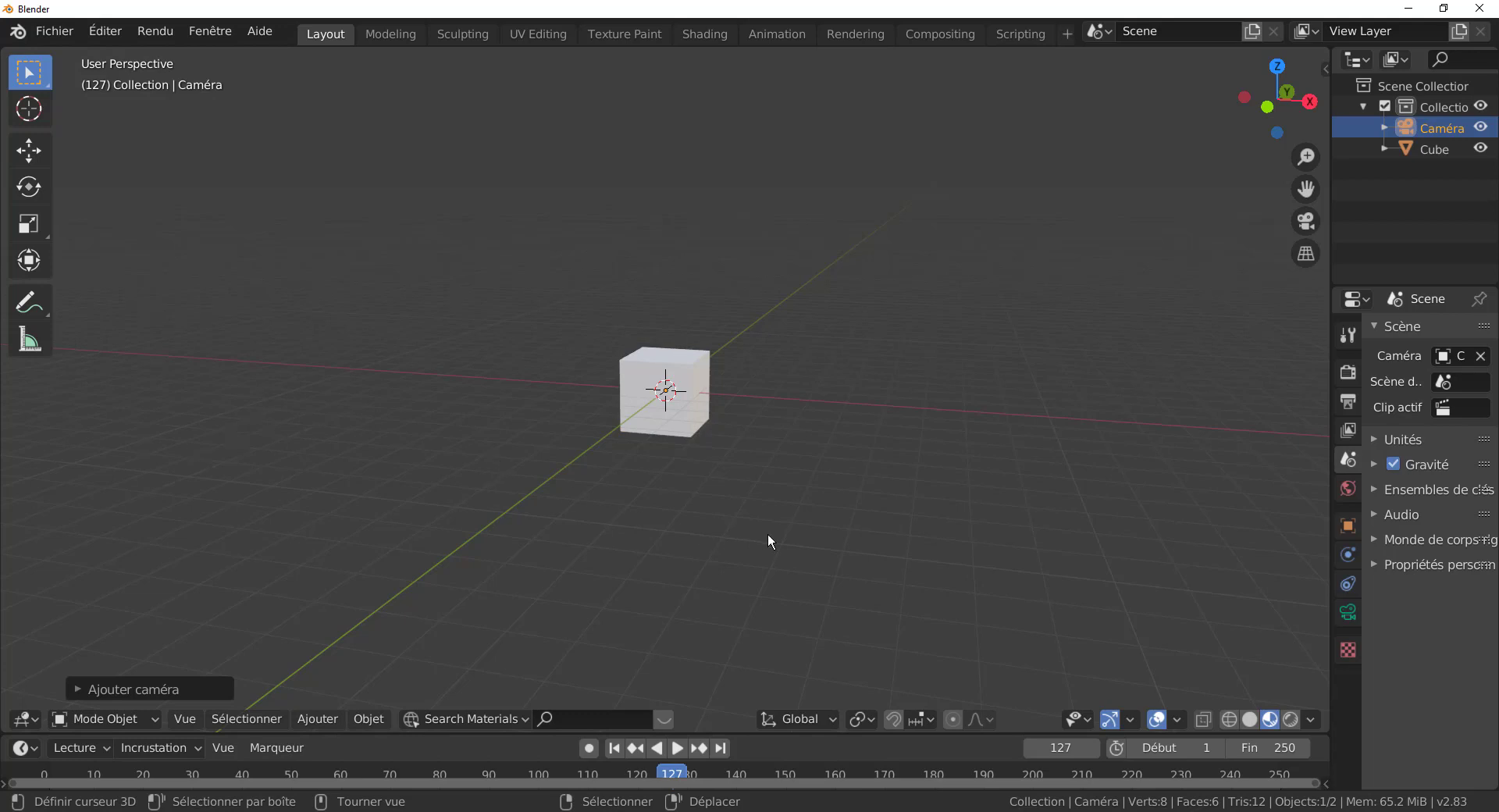
left_click_drag(679, 397, 796, 238)
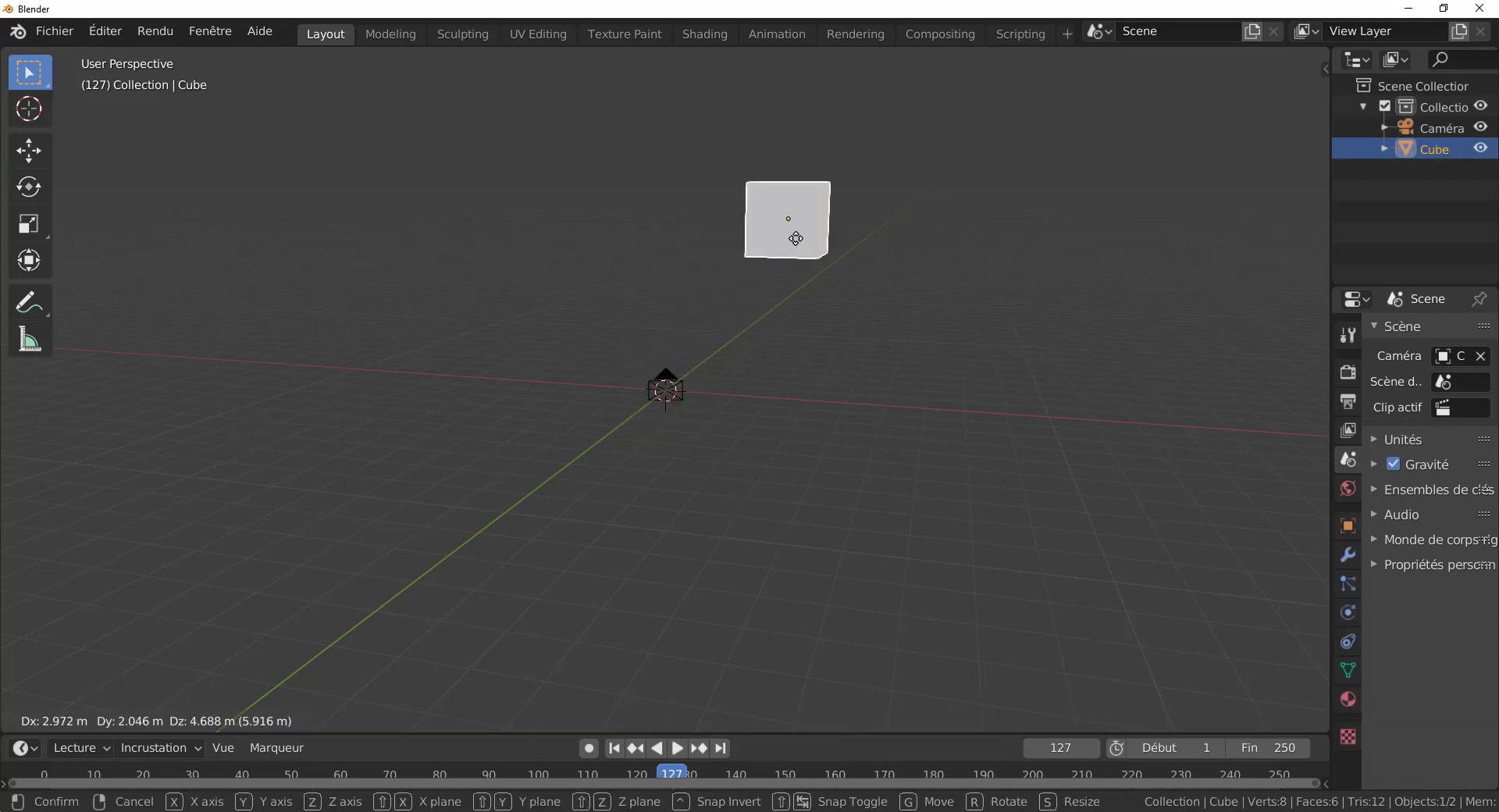
right_click(795, 238)
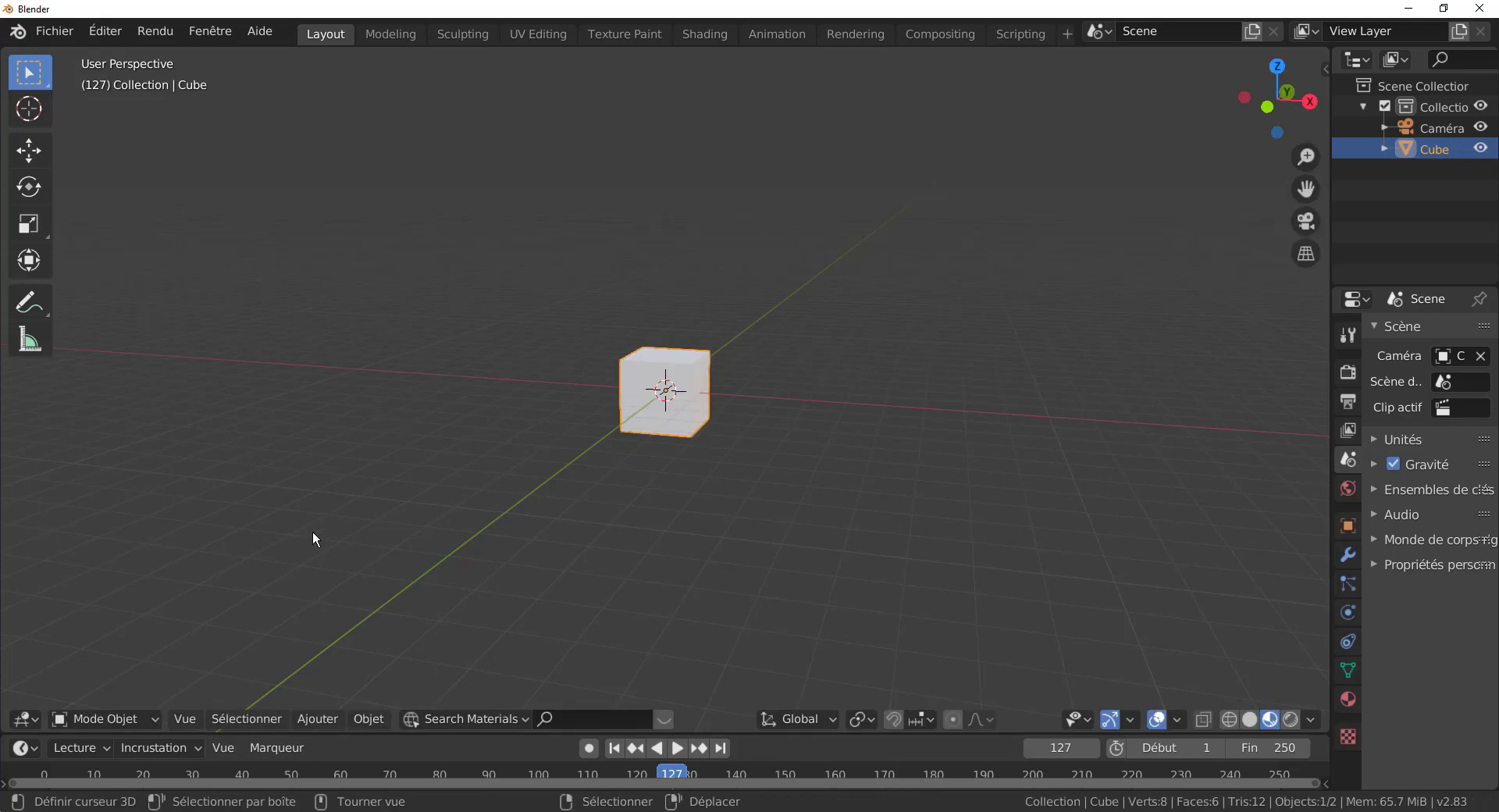
- Frame the cube with the active camera using Aligner caméra active avec sélection, and check the camera view
left_click(1416, 127)
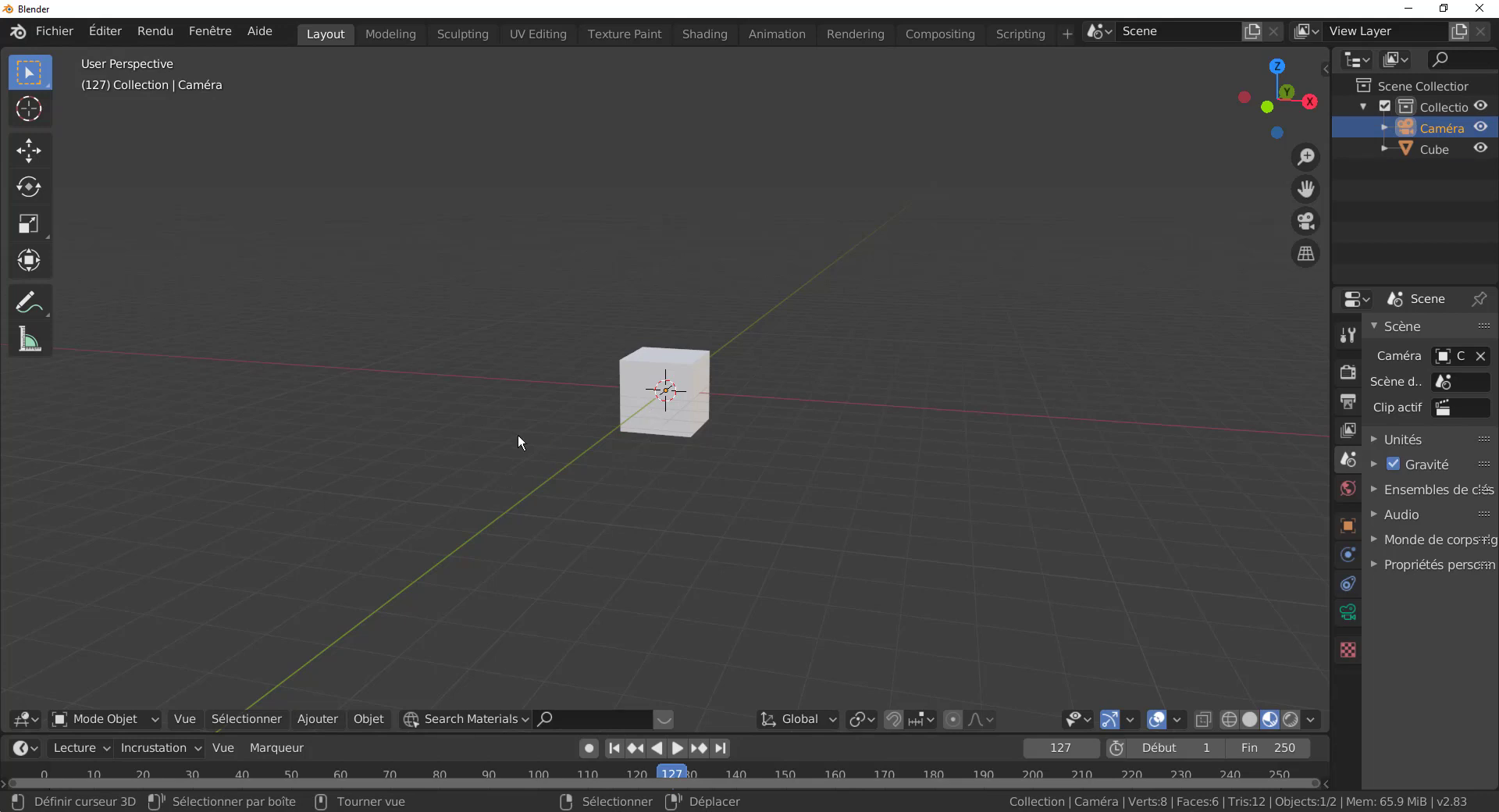
left_click(661, 409)
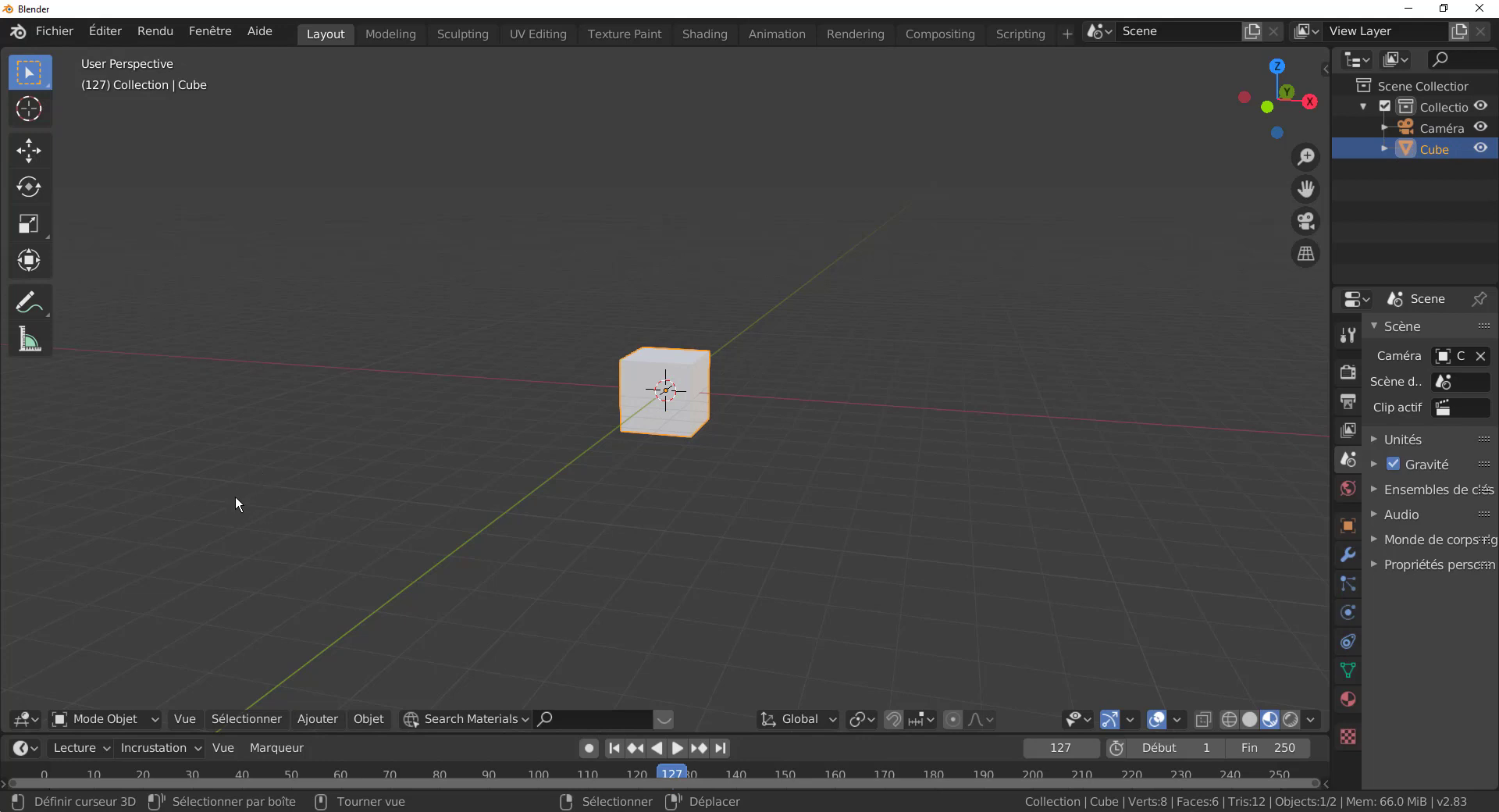
key("q")
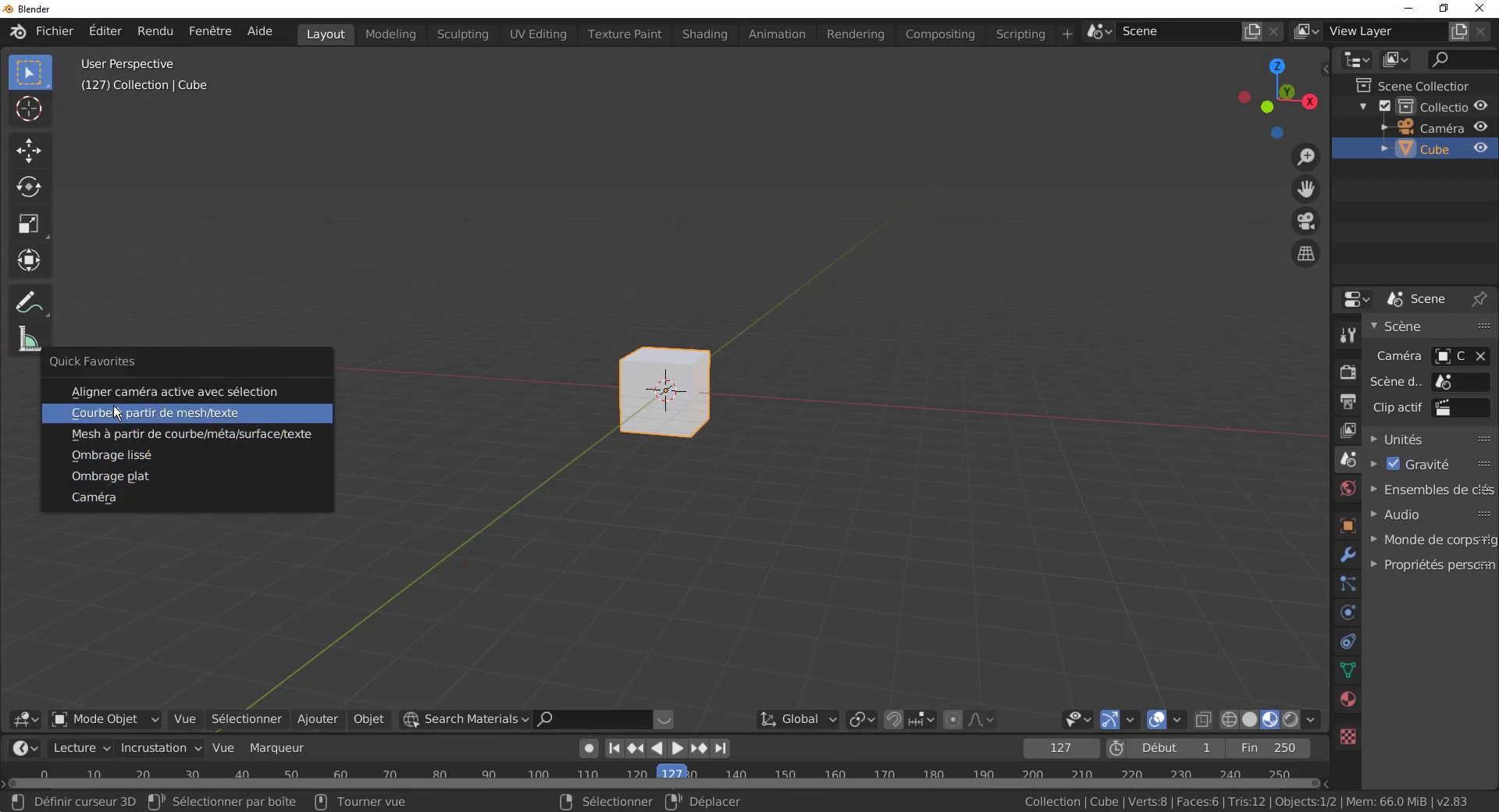
left_click(199, 391)
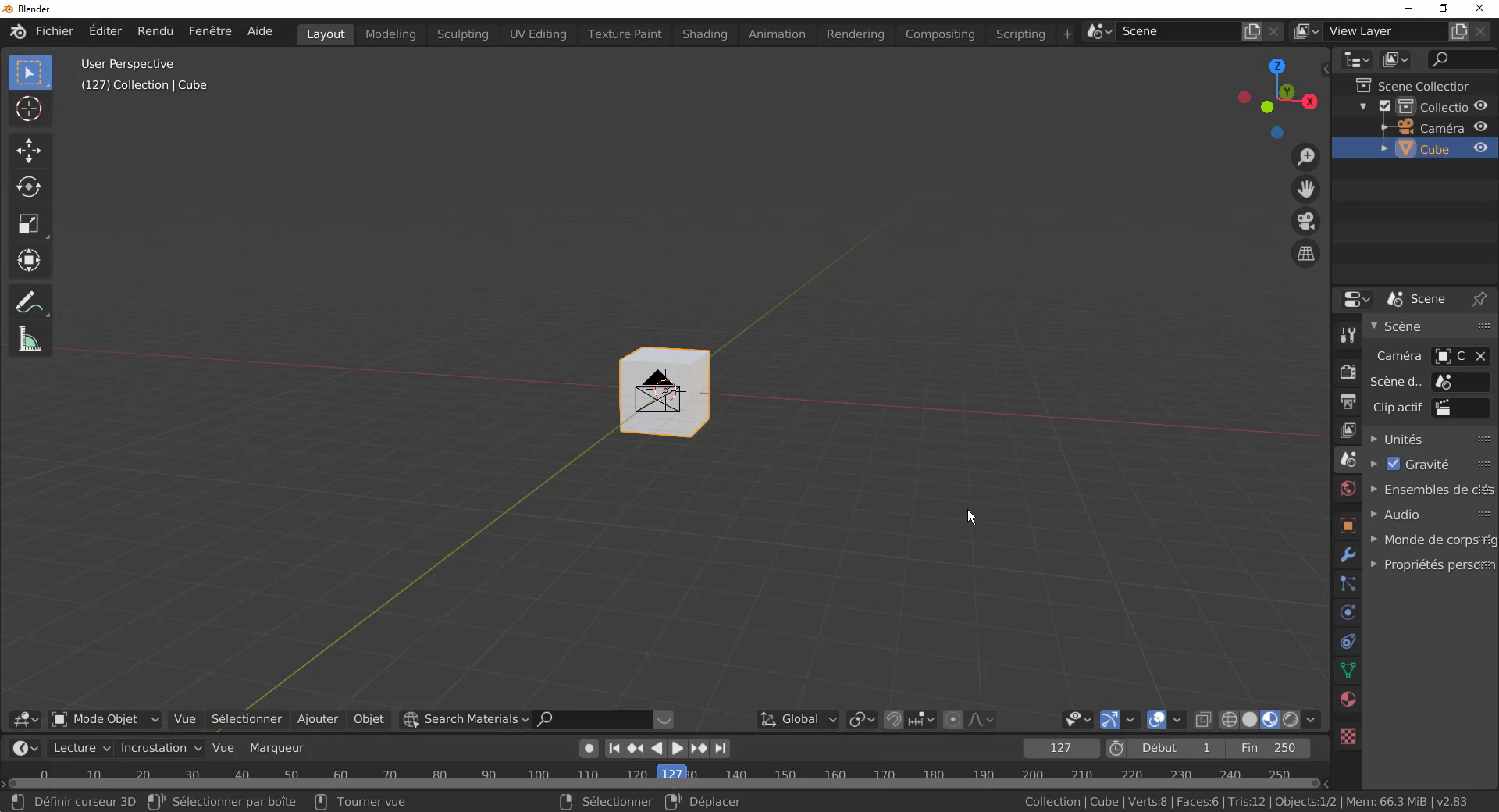
key("KP_0")
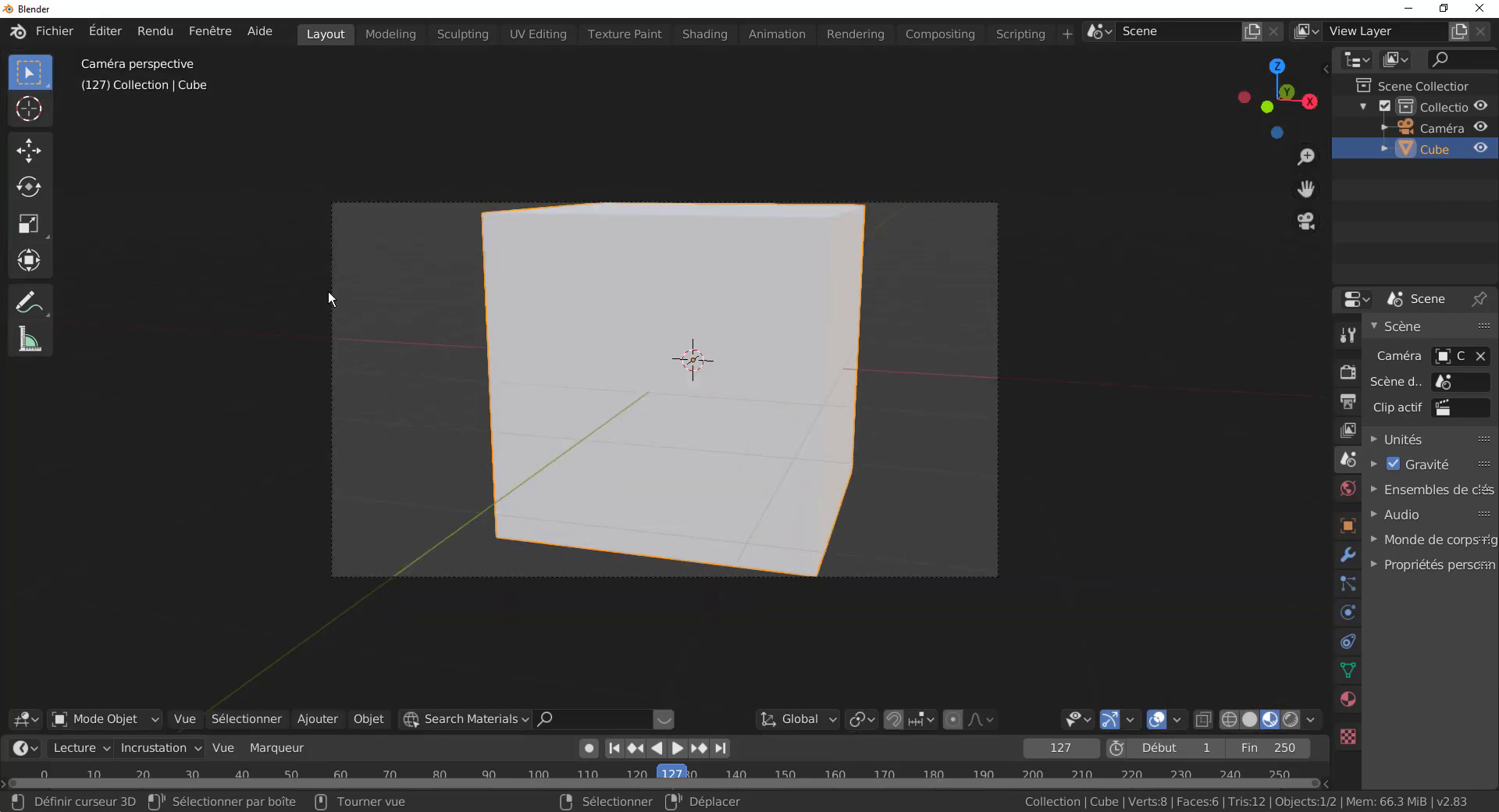
key("KP_0")
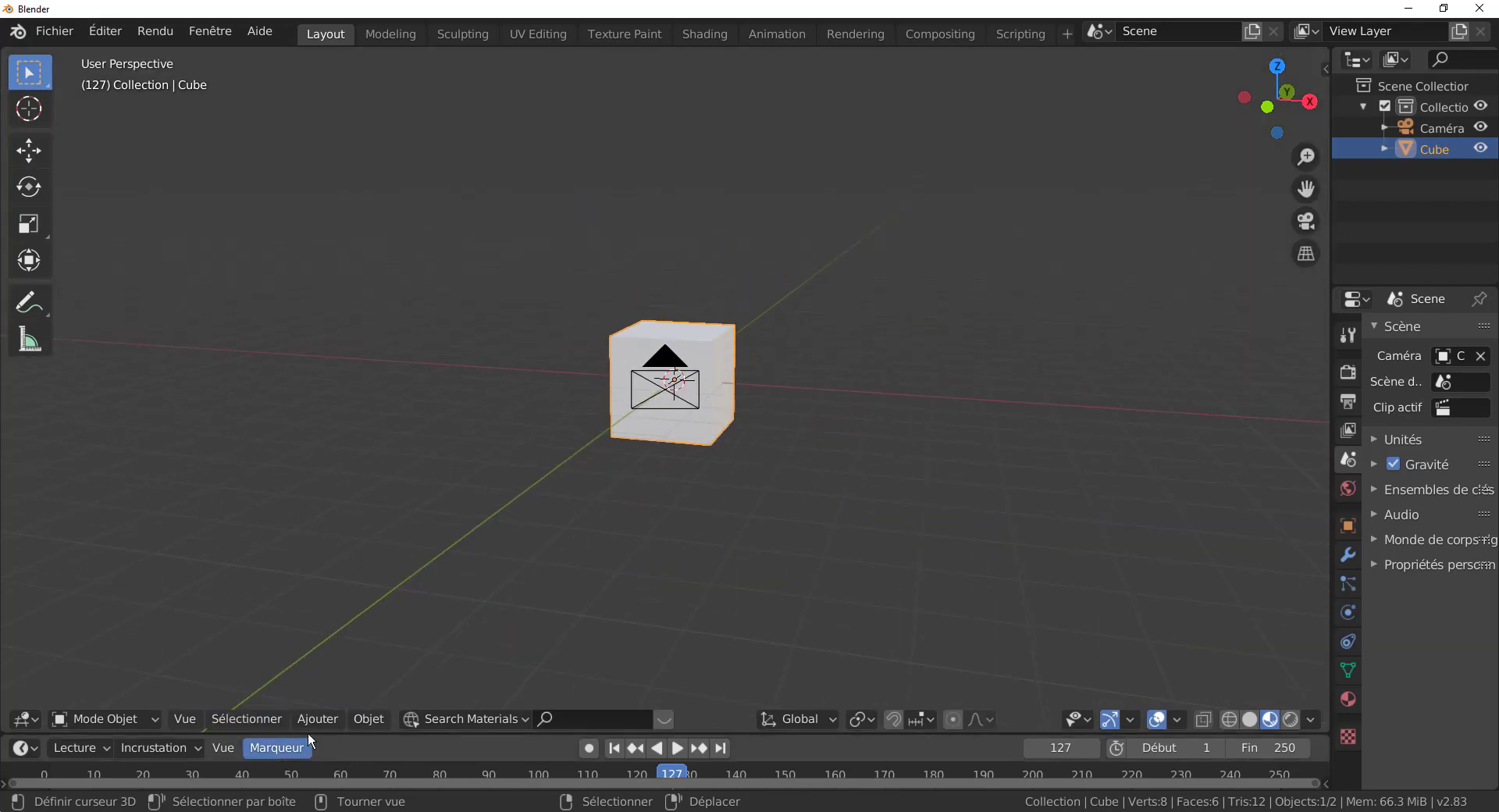
left_click(259, 719)
mouse_move(185, 718)
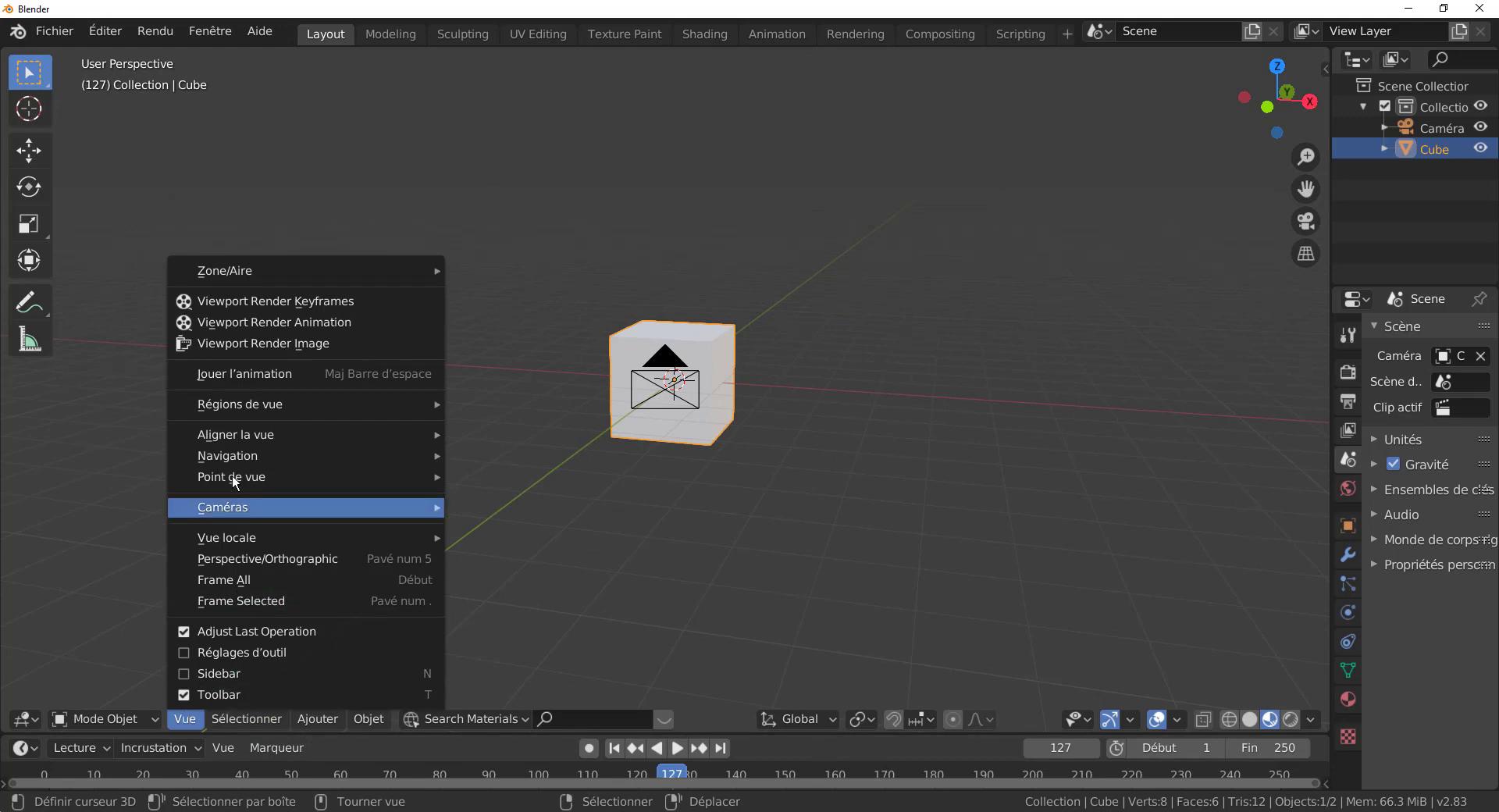
mouse_move(225, 435)
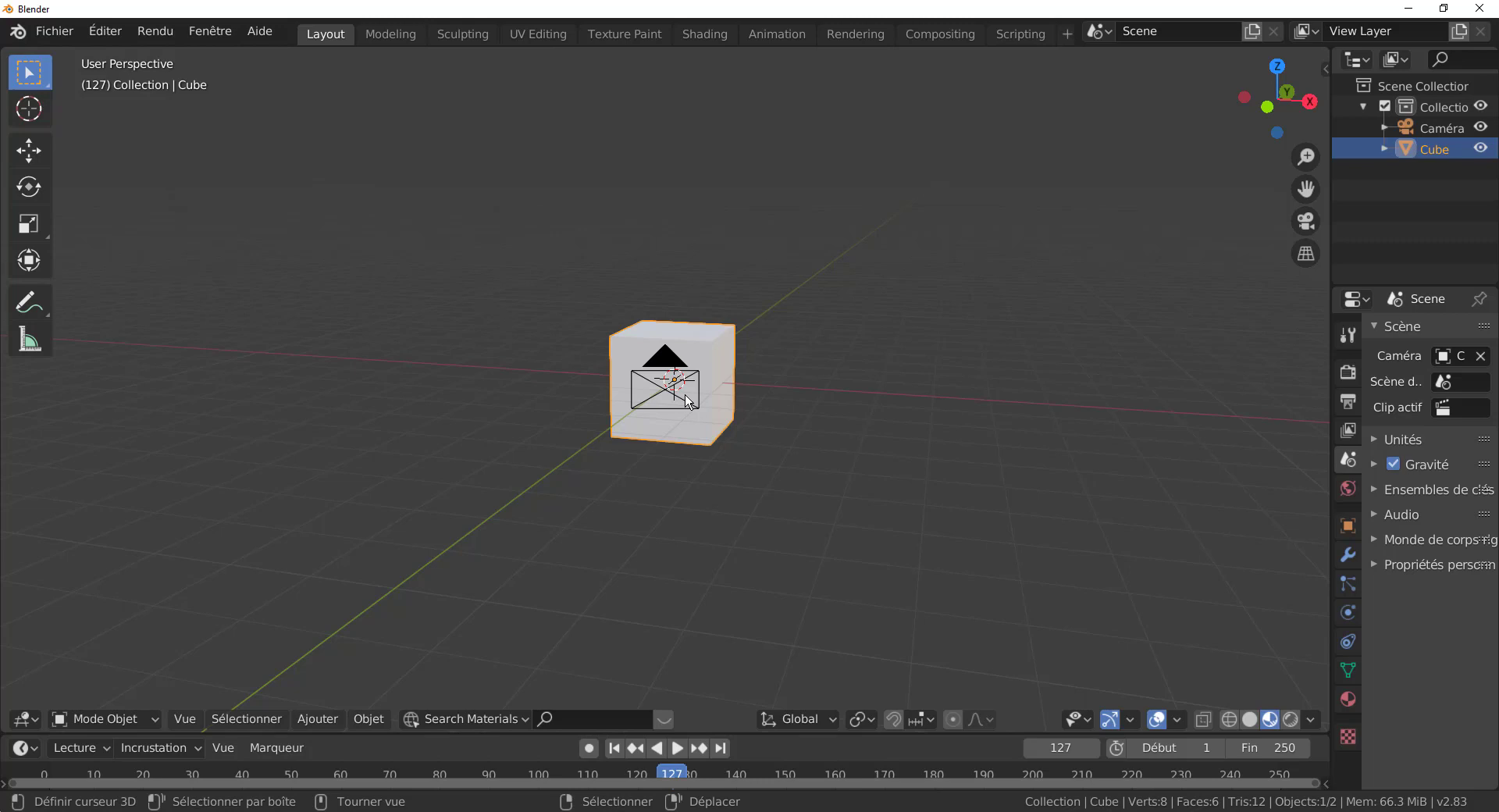
key("s")
key("Escape")
- Delete the camera and select the cube
left_click(673, 391)
key("x")
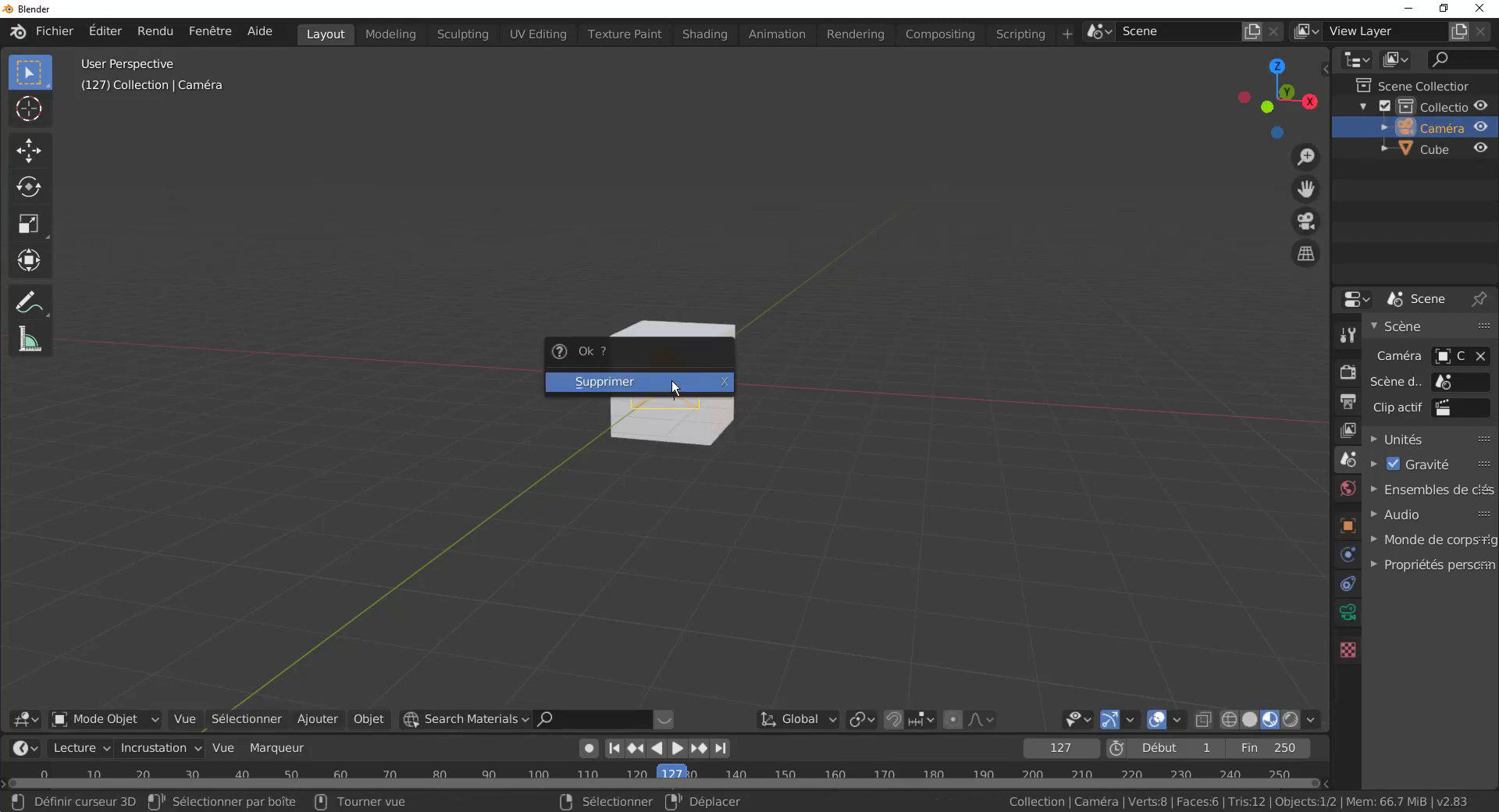
left_click(672, 381)
left_click(704, 440)
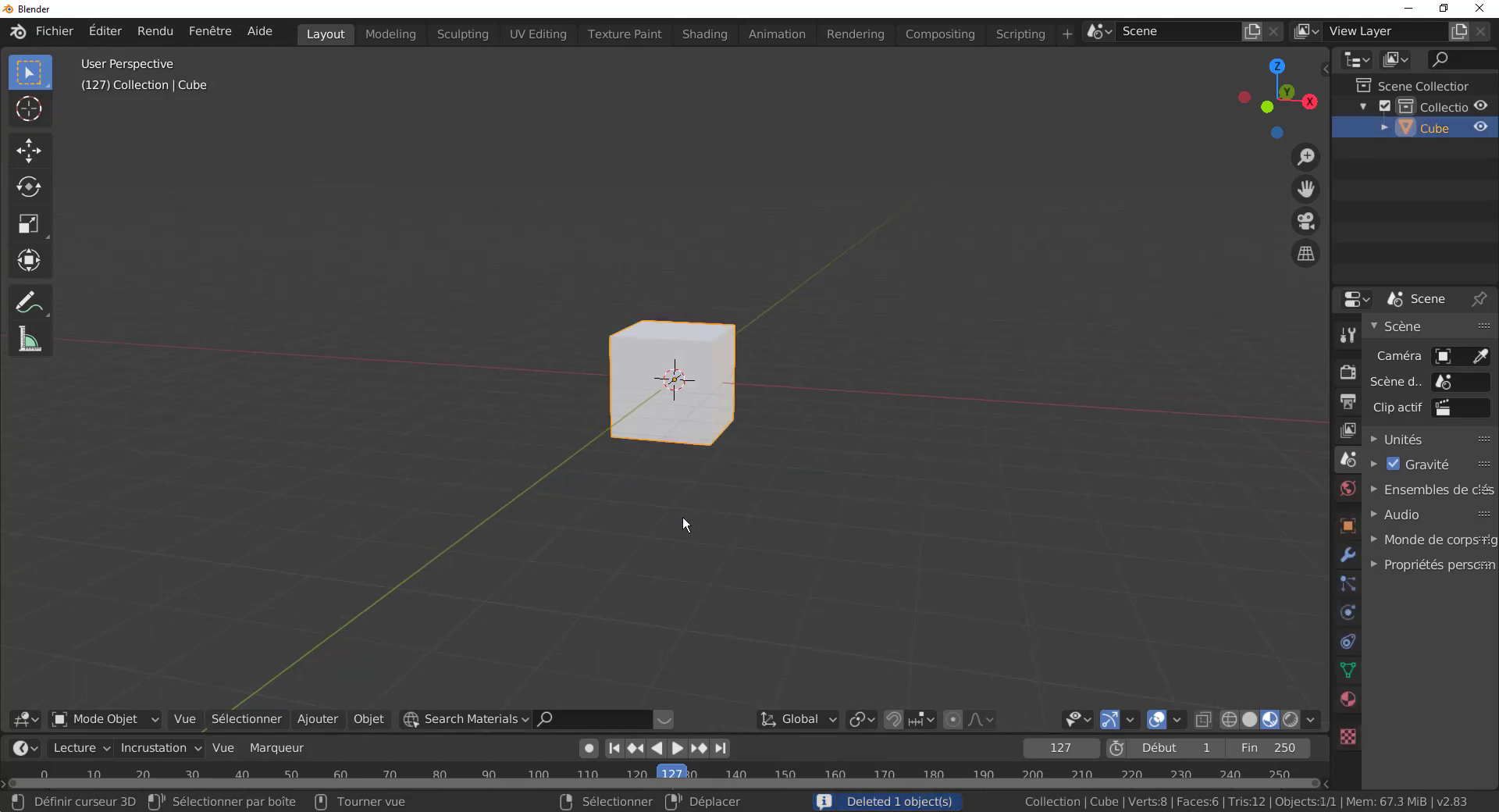
- Review the conversion commands in the Quick Favorites and delete the cube
middle_click_drag(682, 517, 679, 514)
left_click(236, 720)
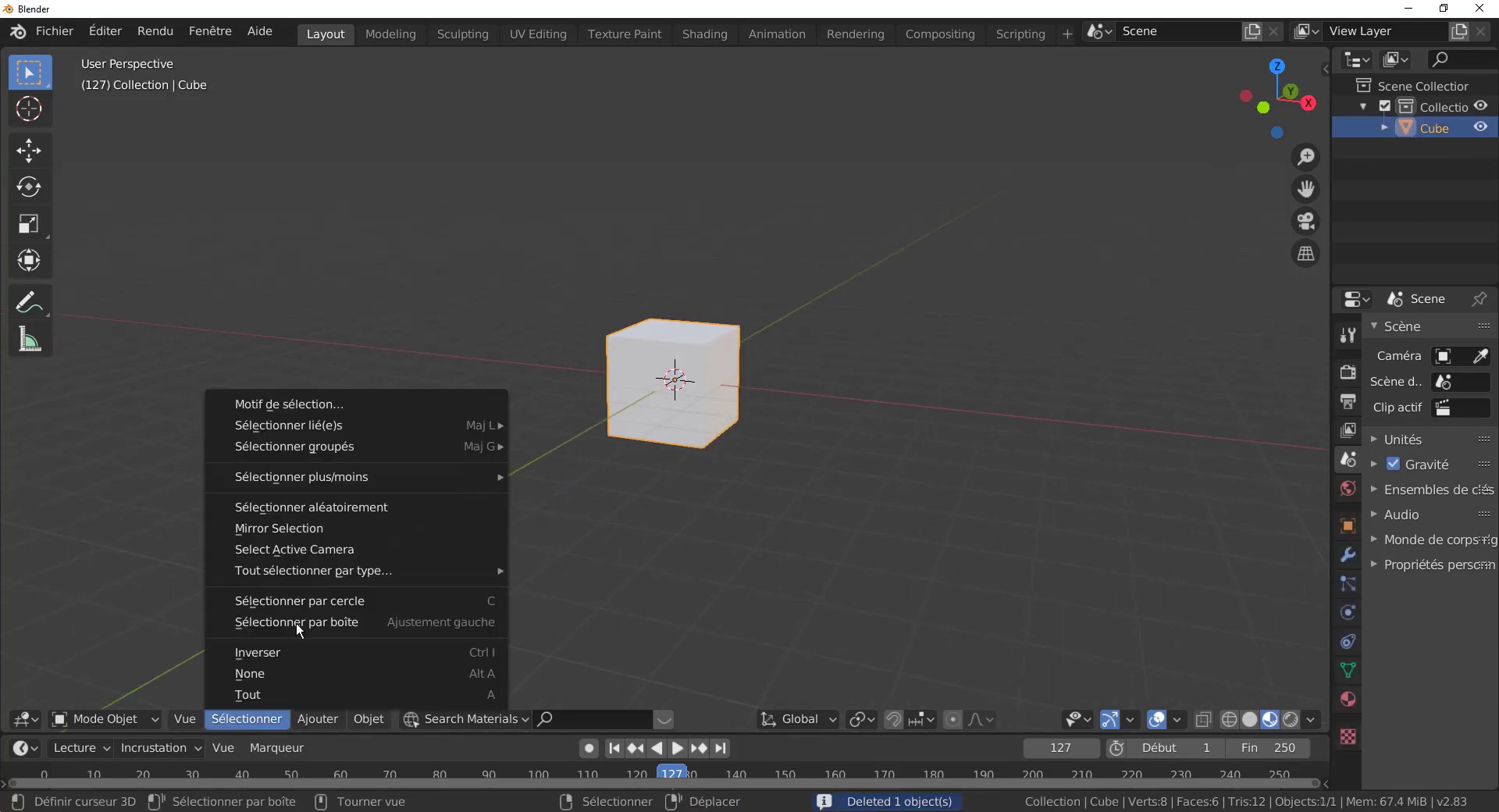
key("q")
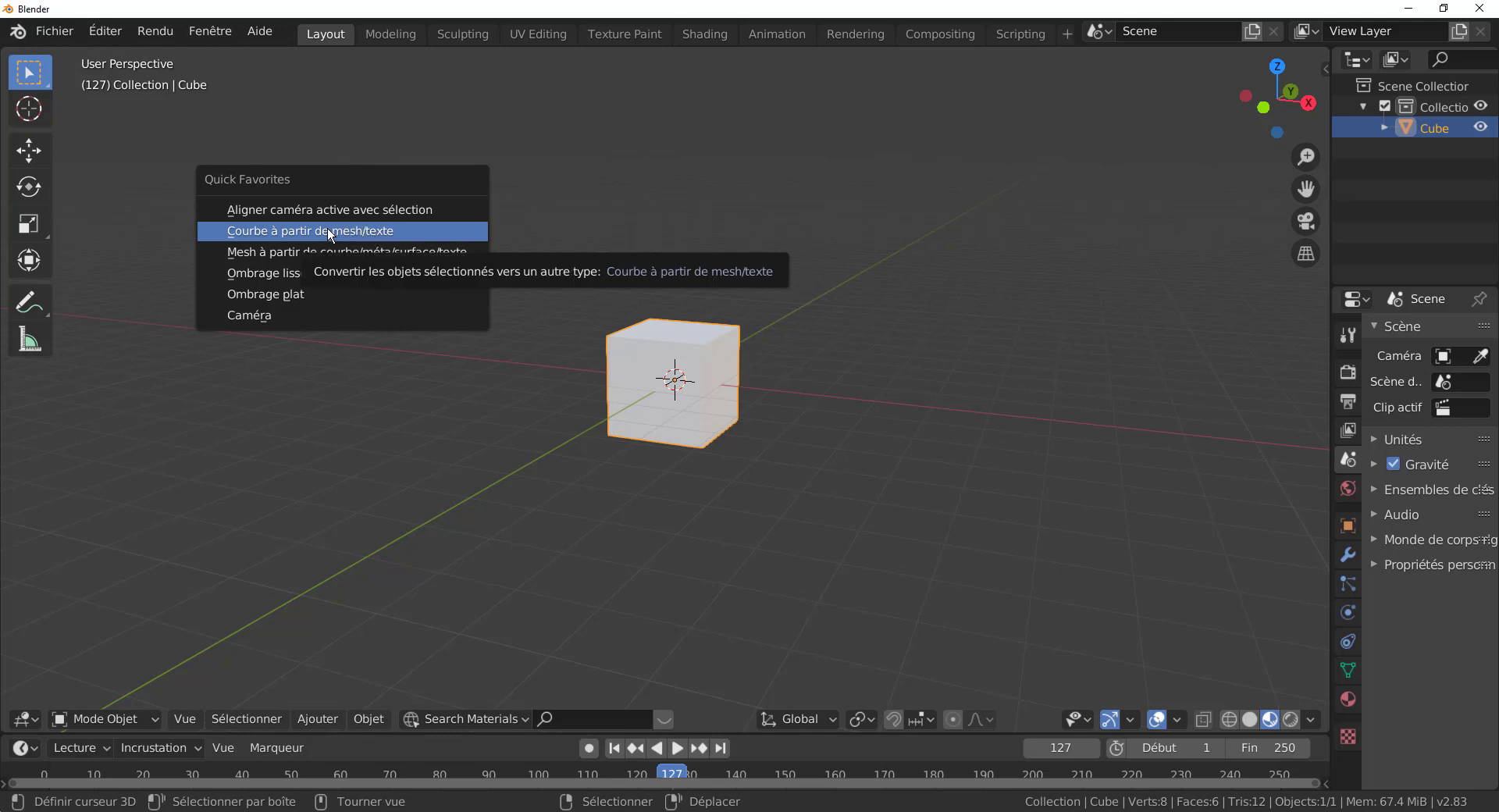
key("x")
left_click(694, 405)
- Add a Bézier curve at the 3D cursor, try moving it with the move cancelled, and delete it
left_click(358, 718)
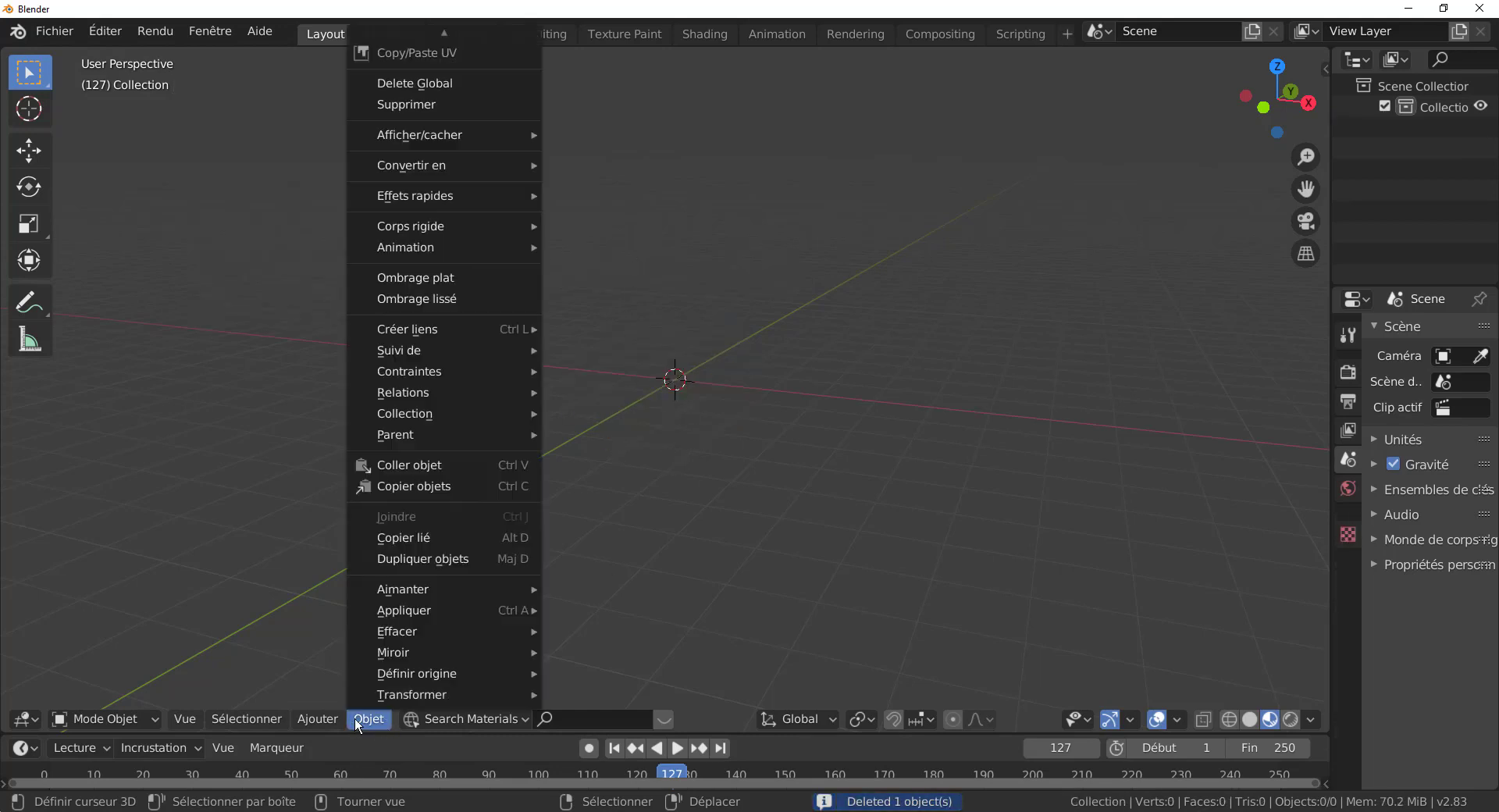
mouse_move(317, 718)
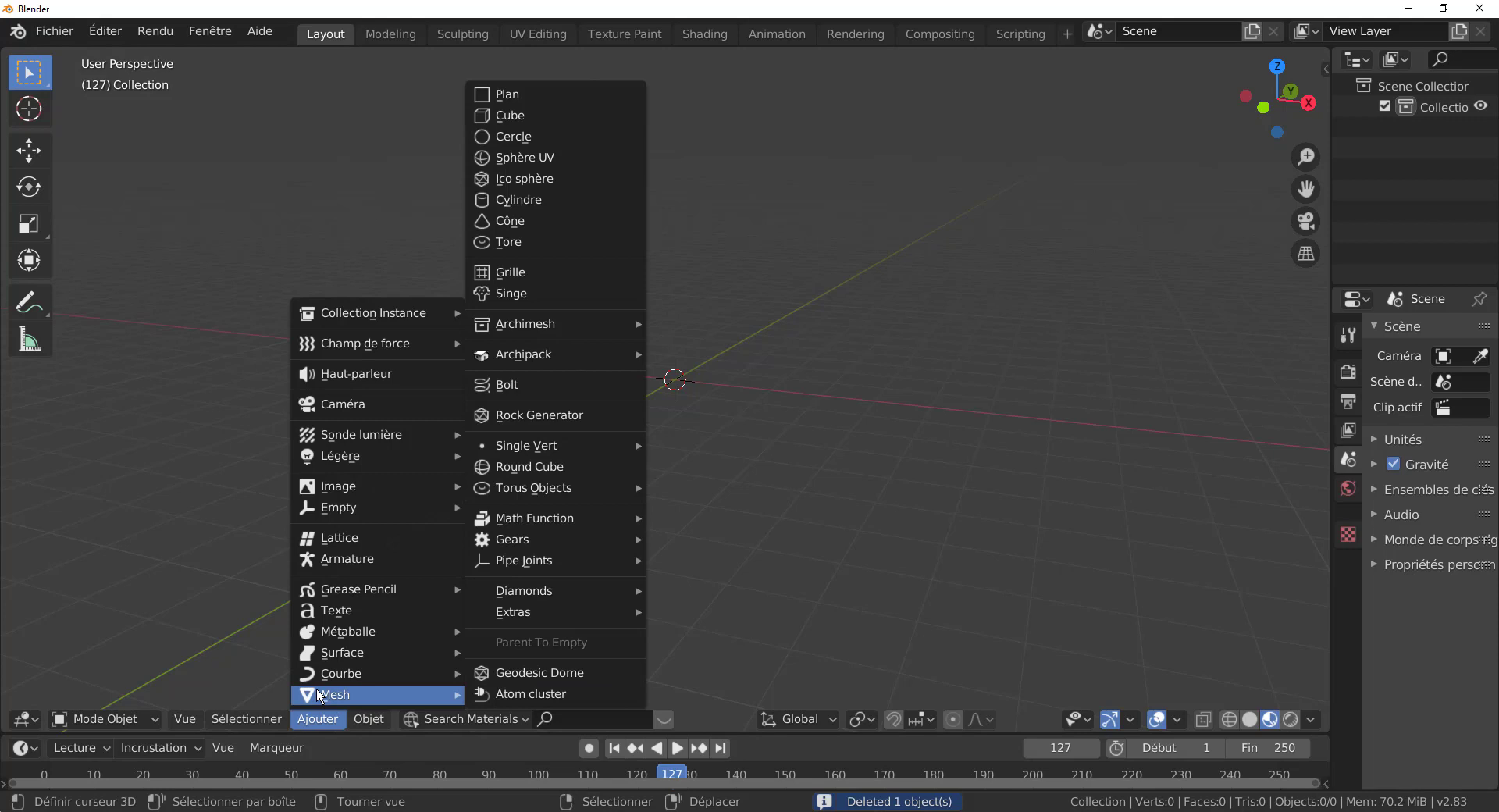
left_click(511, 181)
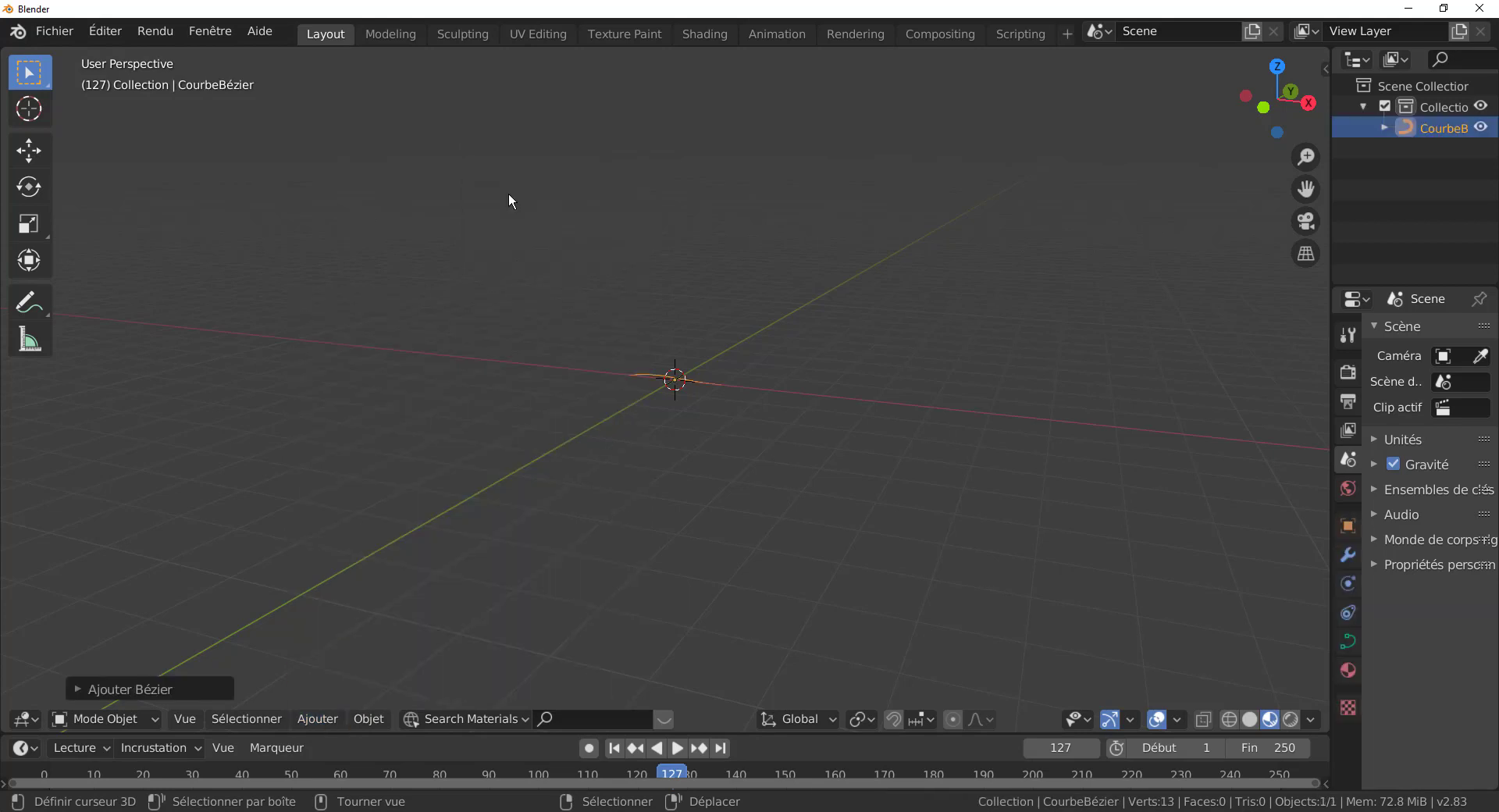
right_click_drag(685, 376, 650, 410)
right_click(650, 410)
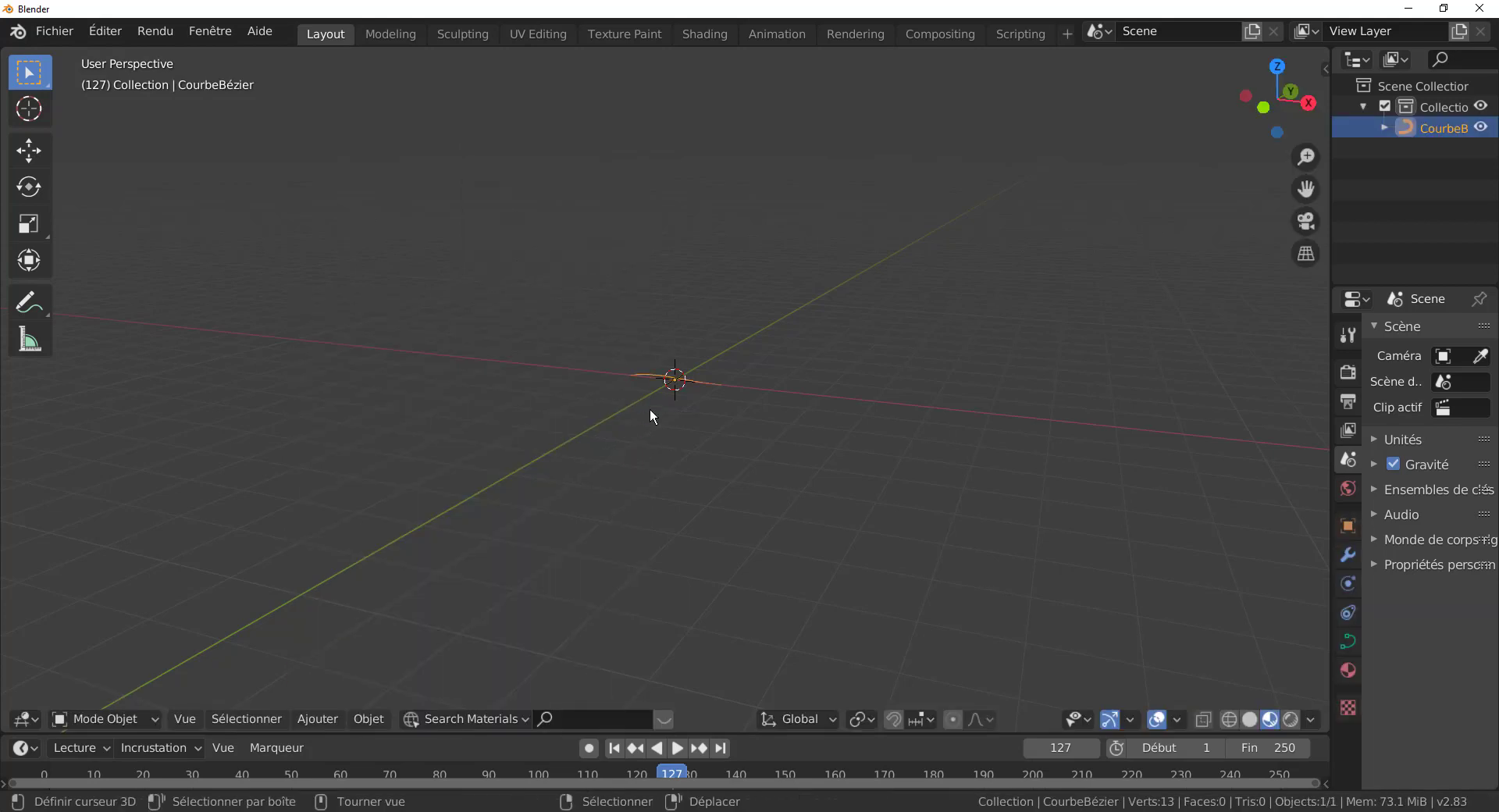
key("x")
left_click(647, 414)
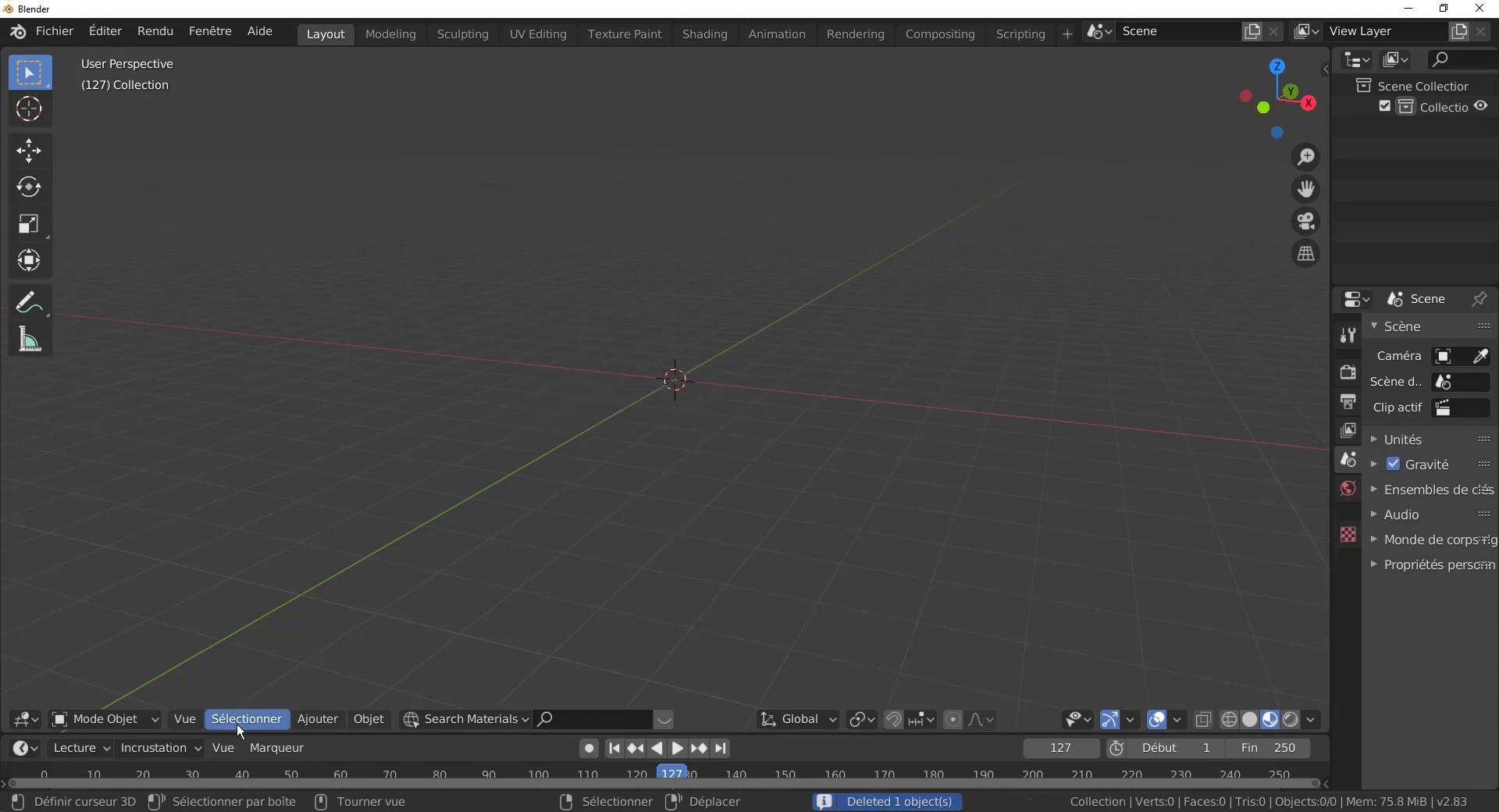
- Add another Bézier curve and delete it
left_click(353, 719)
left_click(322, 725)
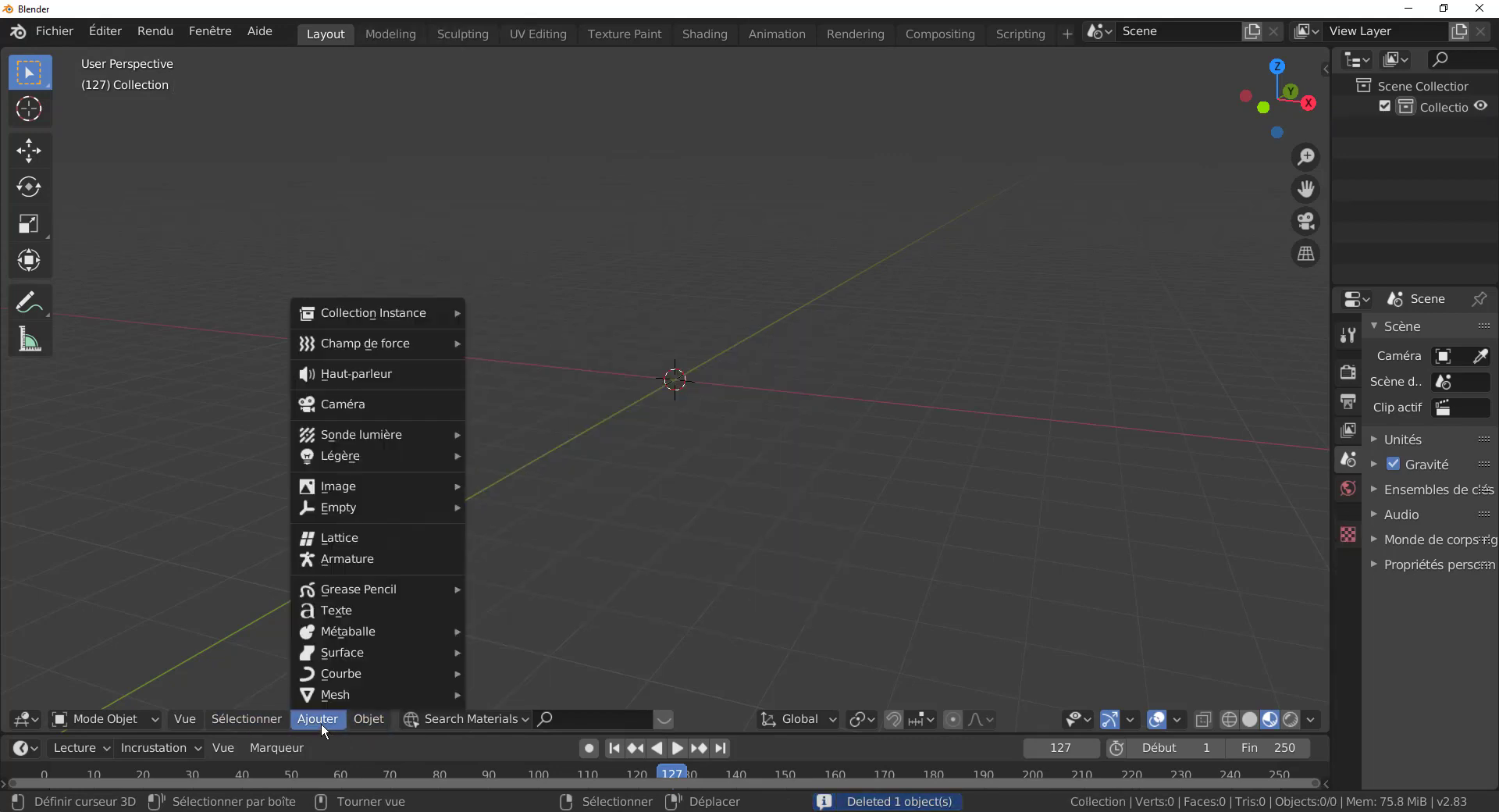
mouse_move(341, 673)
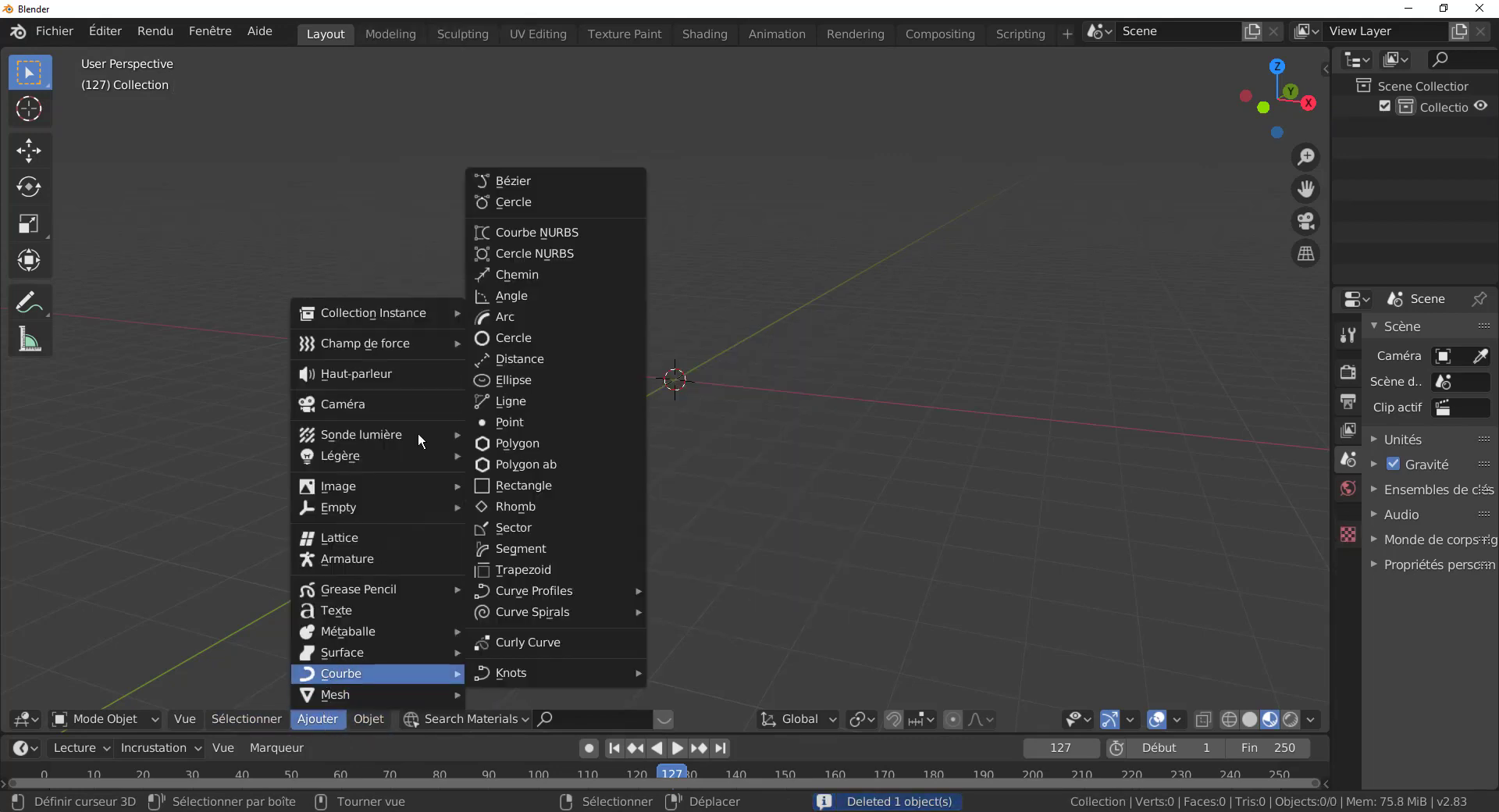
left_click(504, 181)
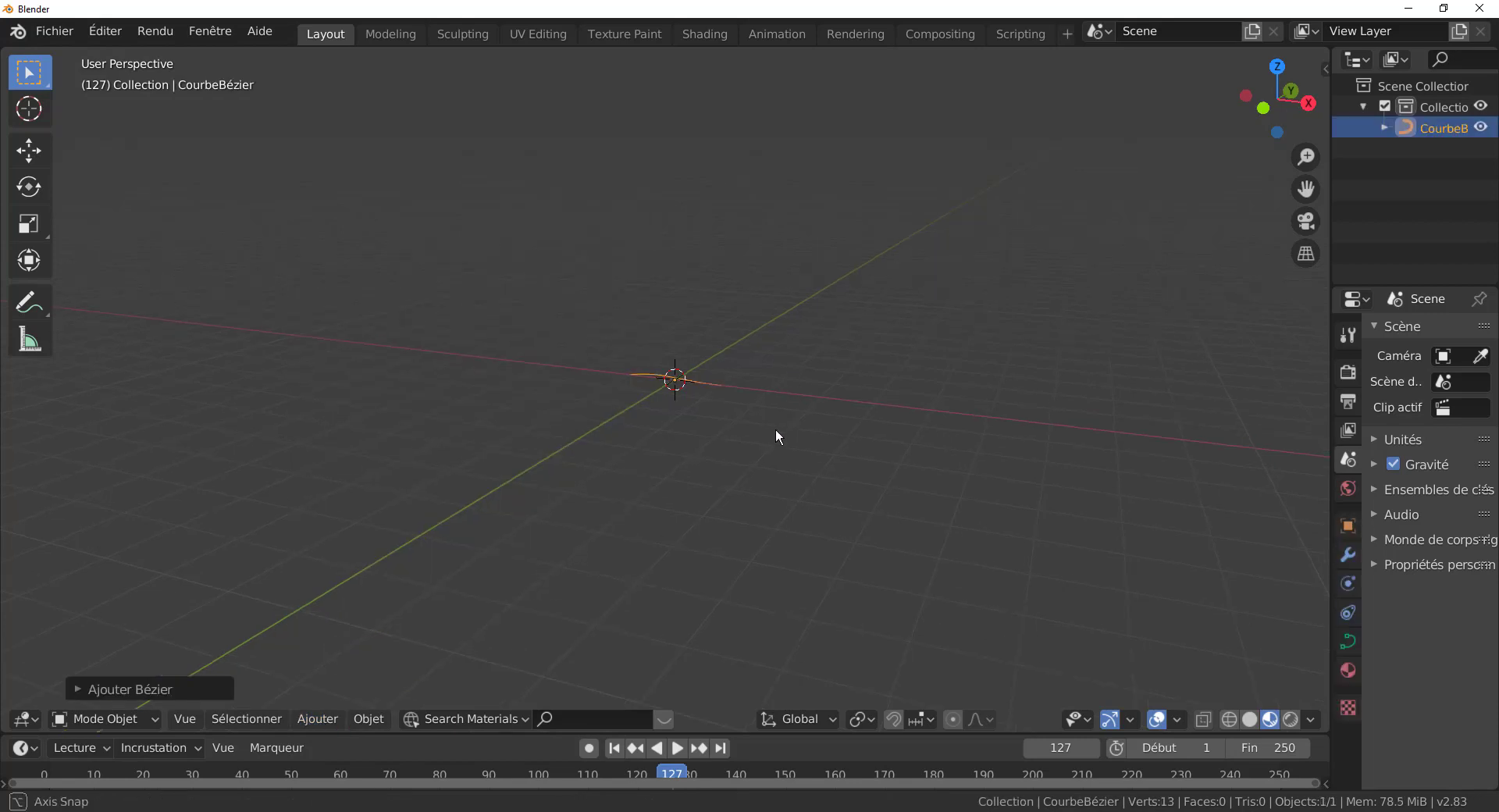
key("x")
left_click(648, 440)
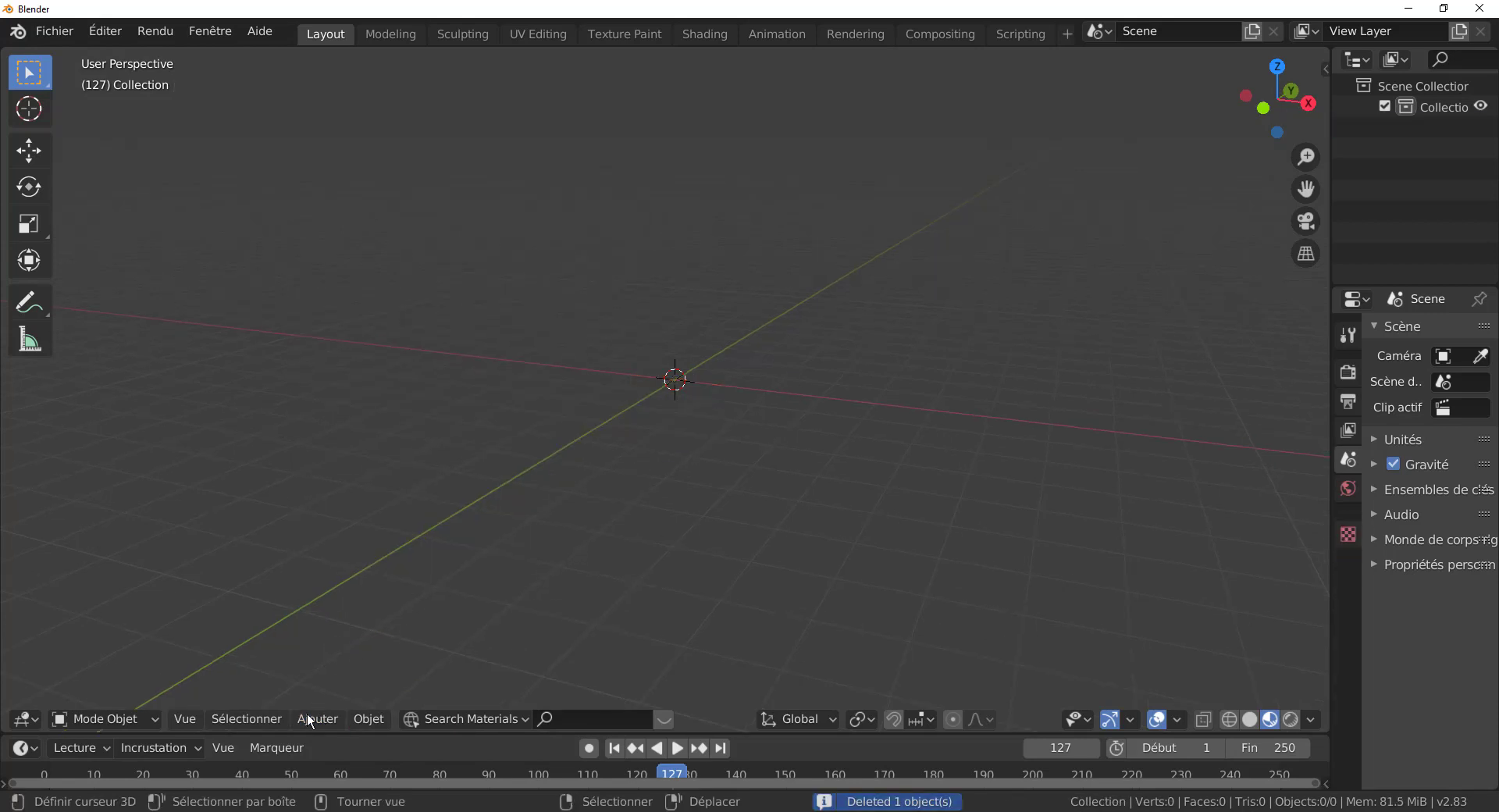
- Add a Bézier circle curve at the 3D cursor
left_click(307, 715)
mouse_move(320, 676)
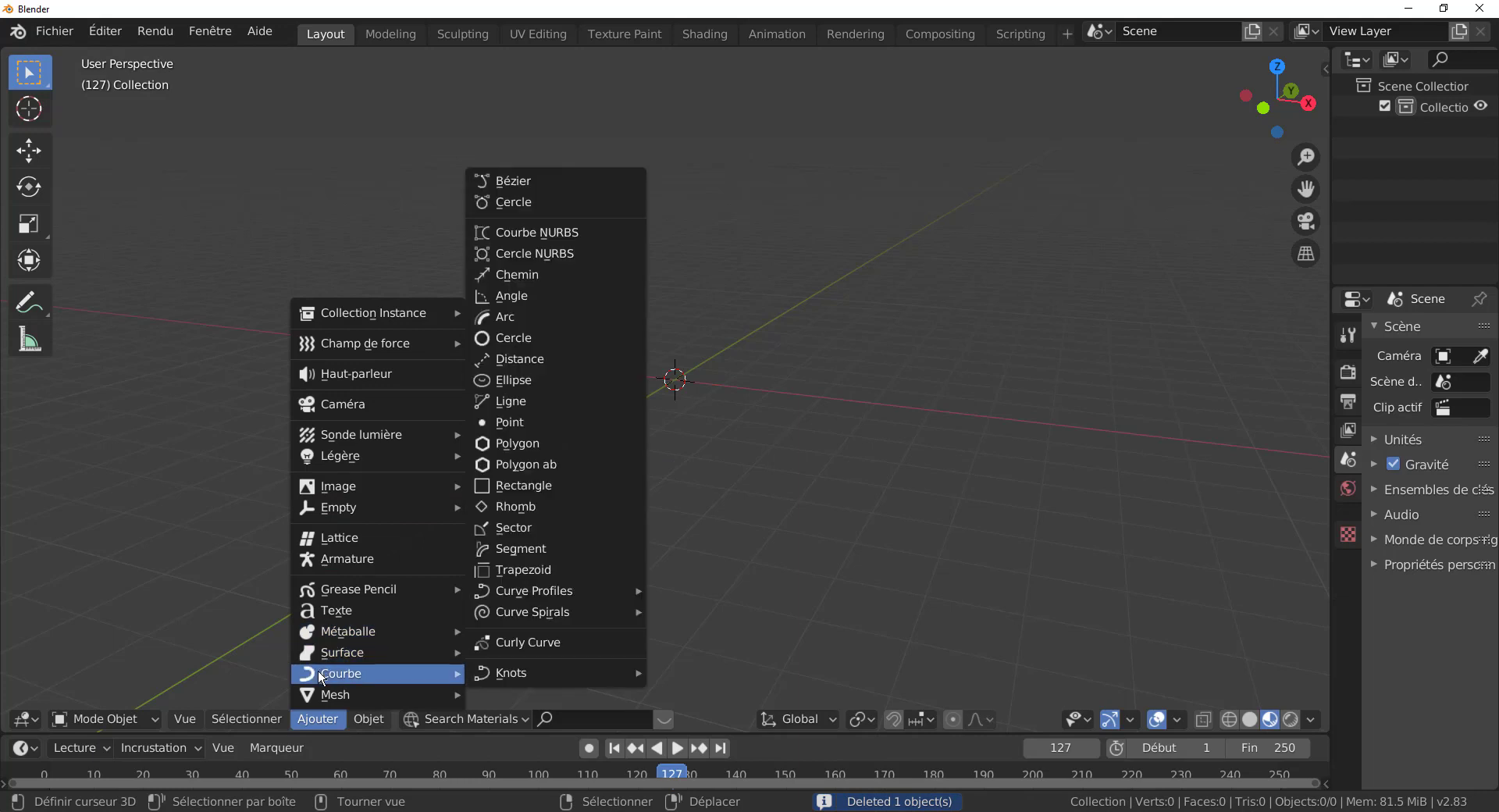
left_click(513, 203)
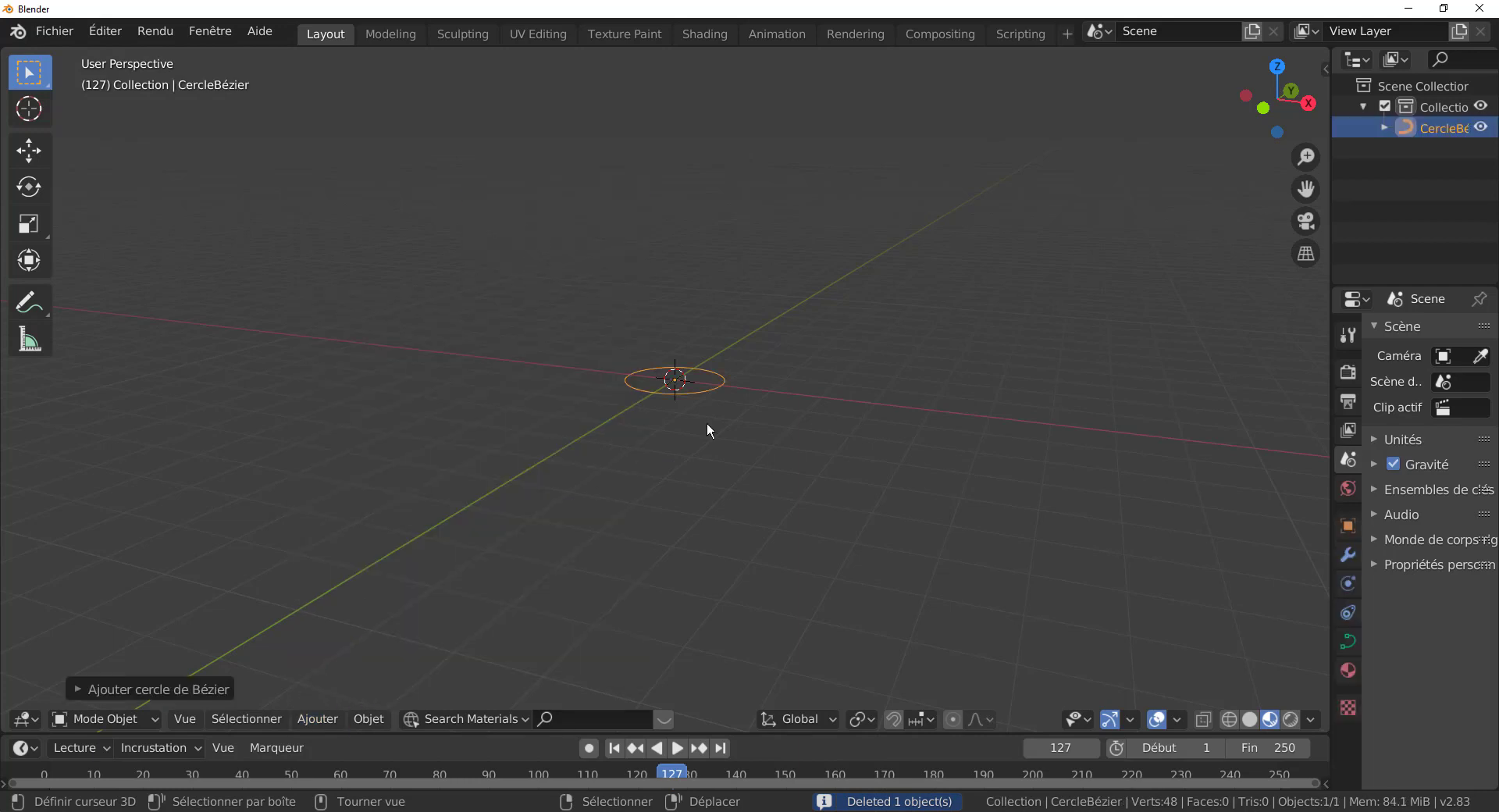
- Inspect the Bézier circle's control points and handles in Edit Mode, trying a move on one point, and return to Object Mode
scroll(808, 473, "up", 8)
key("Tab")
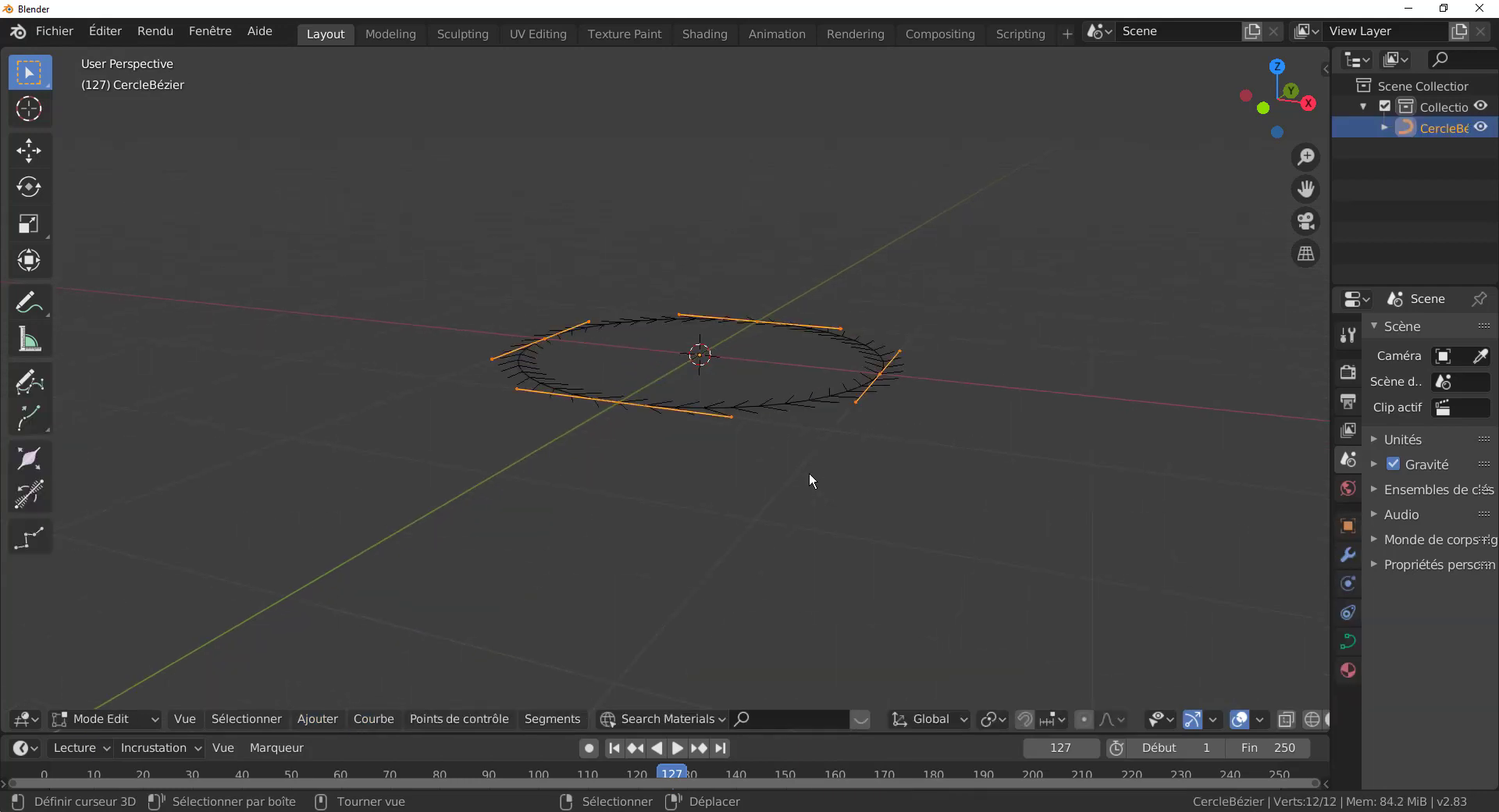
middle_click_drag(809, 471, 813, 546)
left_click(878, 422)
key("g")
key("Escape")
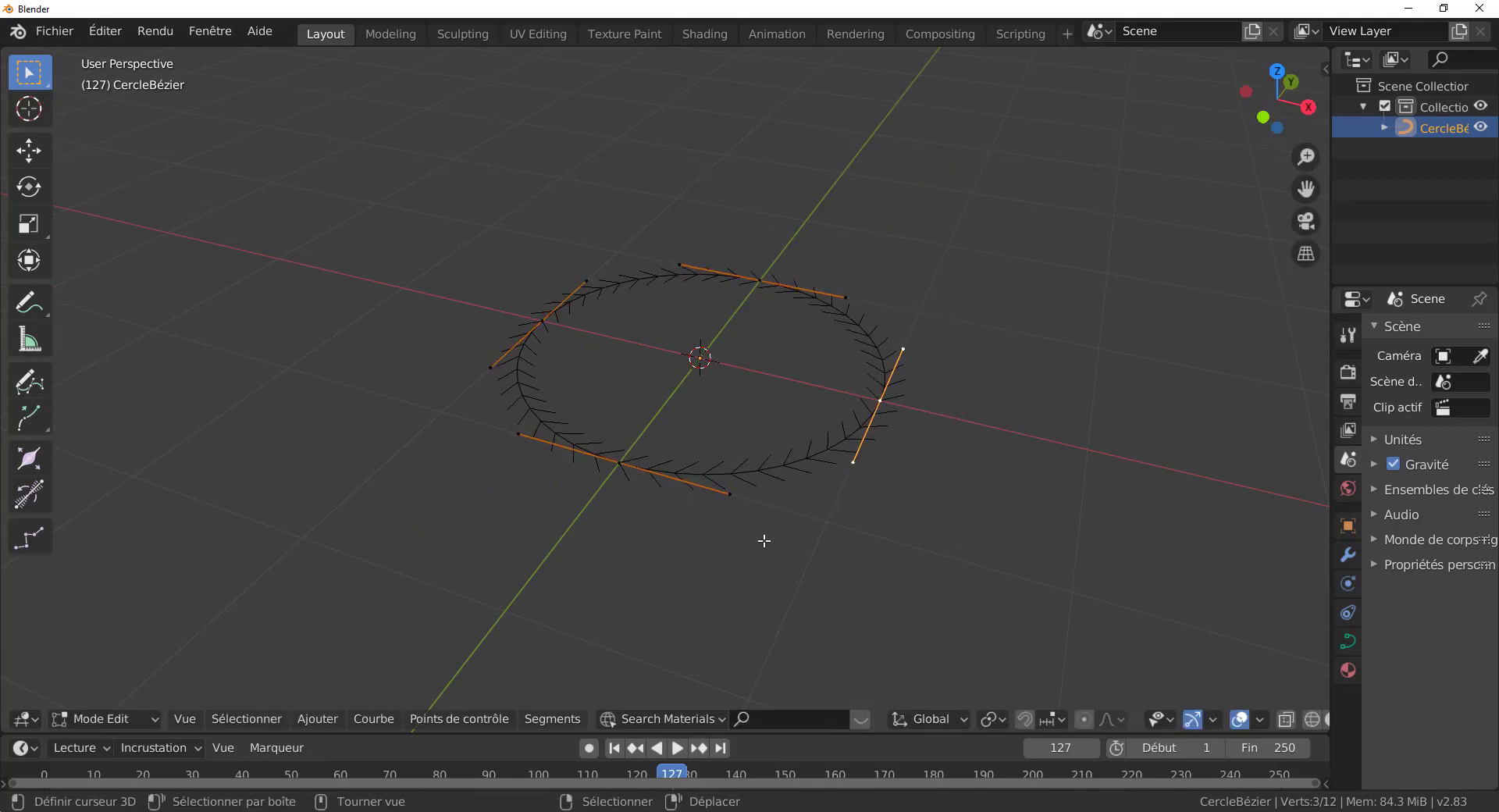
key("Tab")
scroll(739, 528, "down", 3)
mouse_move(740, 529)
middle_mouse_down()
mouse_move(738, 560)
mouse_move(714, 523)
middle_mouse_up()
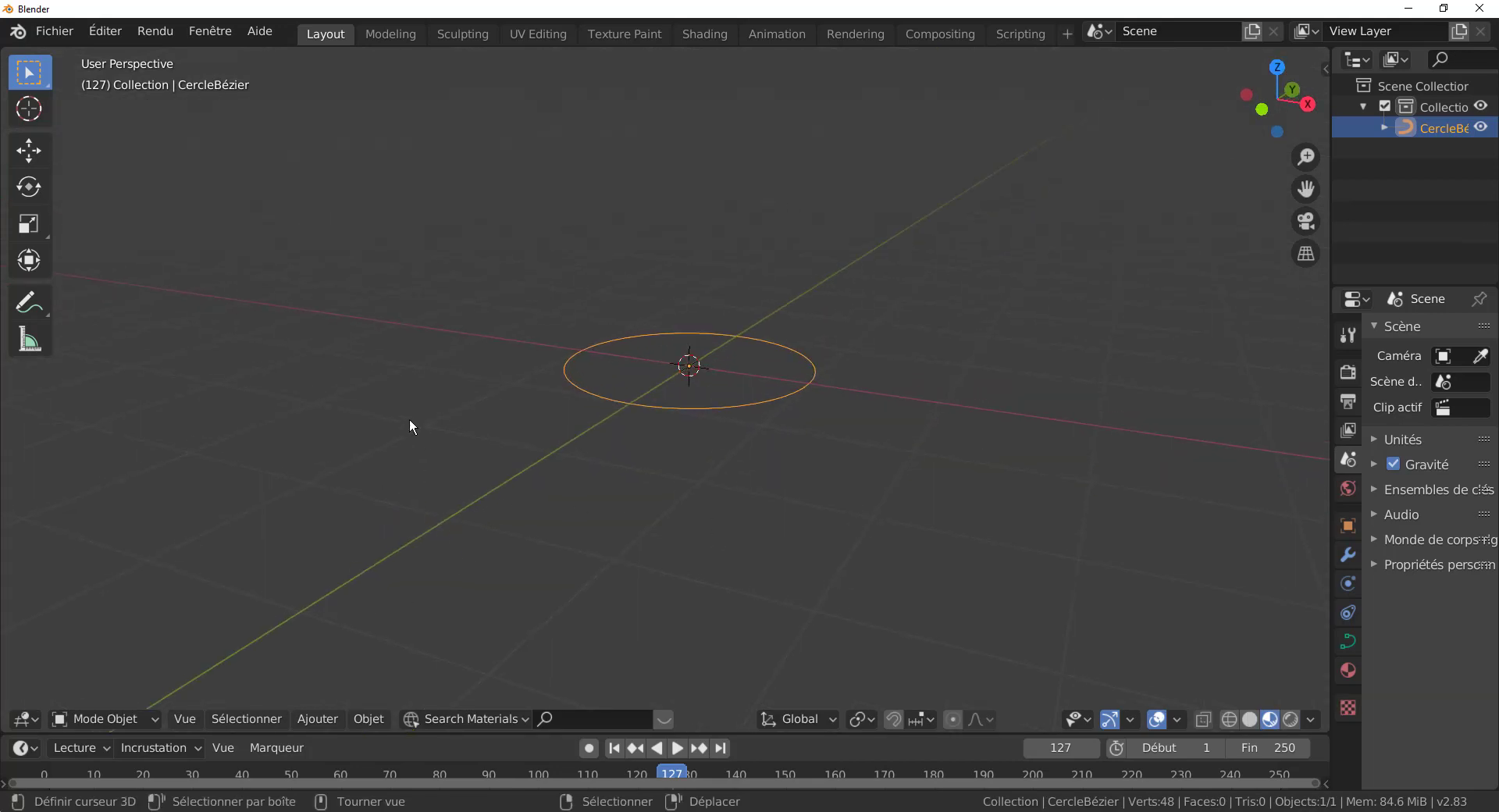
- Convert the circle with Mesh à partir de courbe/méta/surface/texte from the Quick Favorites and inspect its vertices in Edit Mode
key("q")
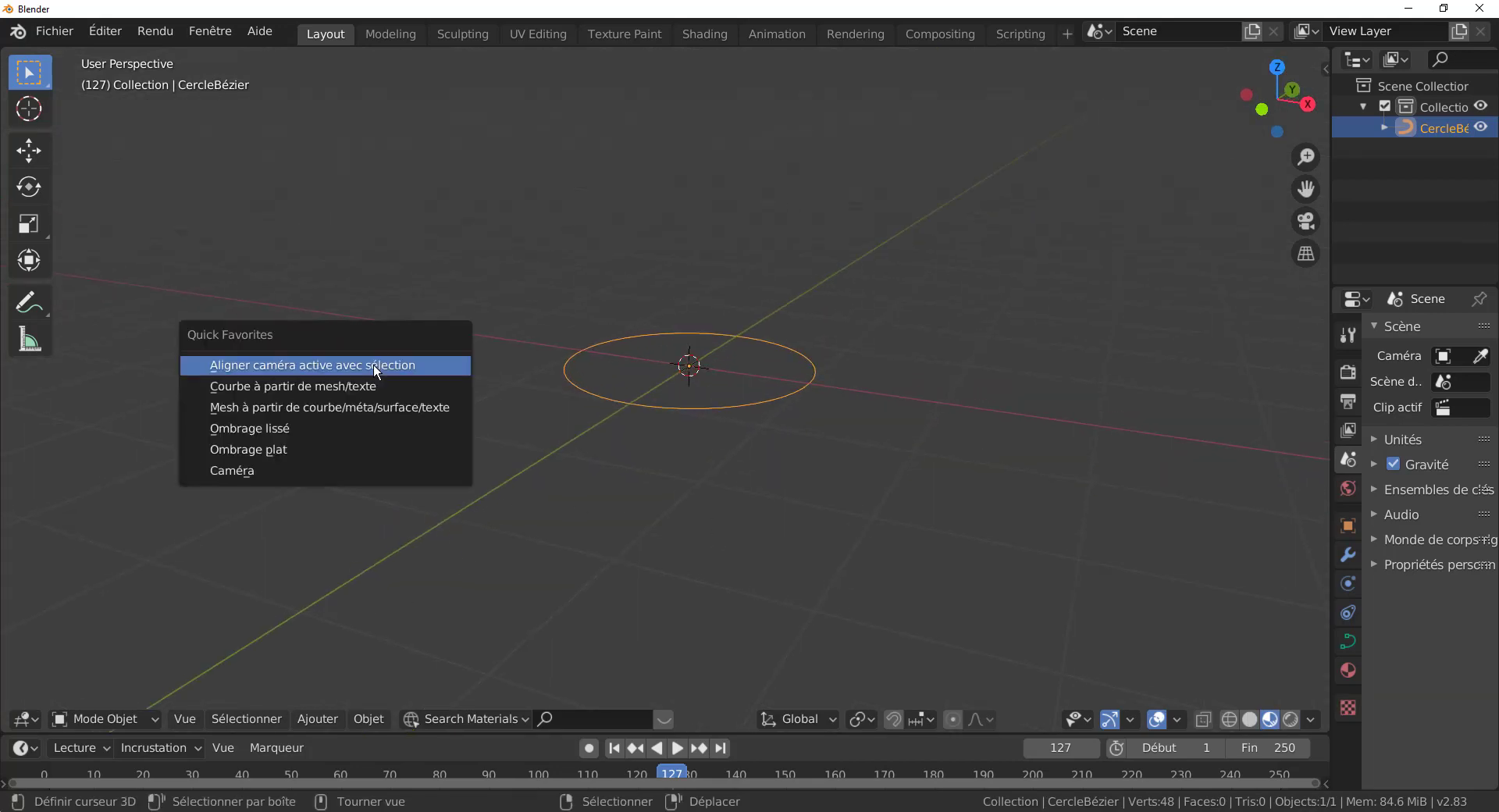
left_click(257, 406)
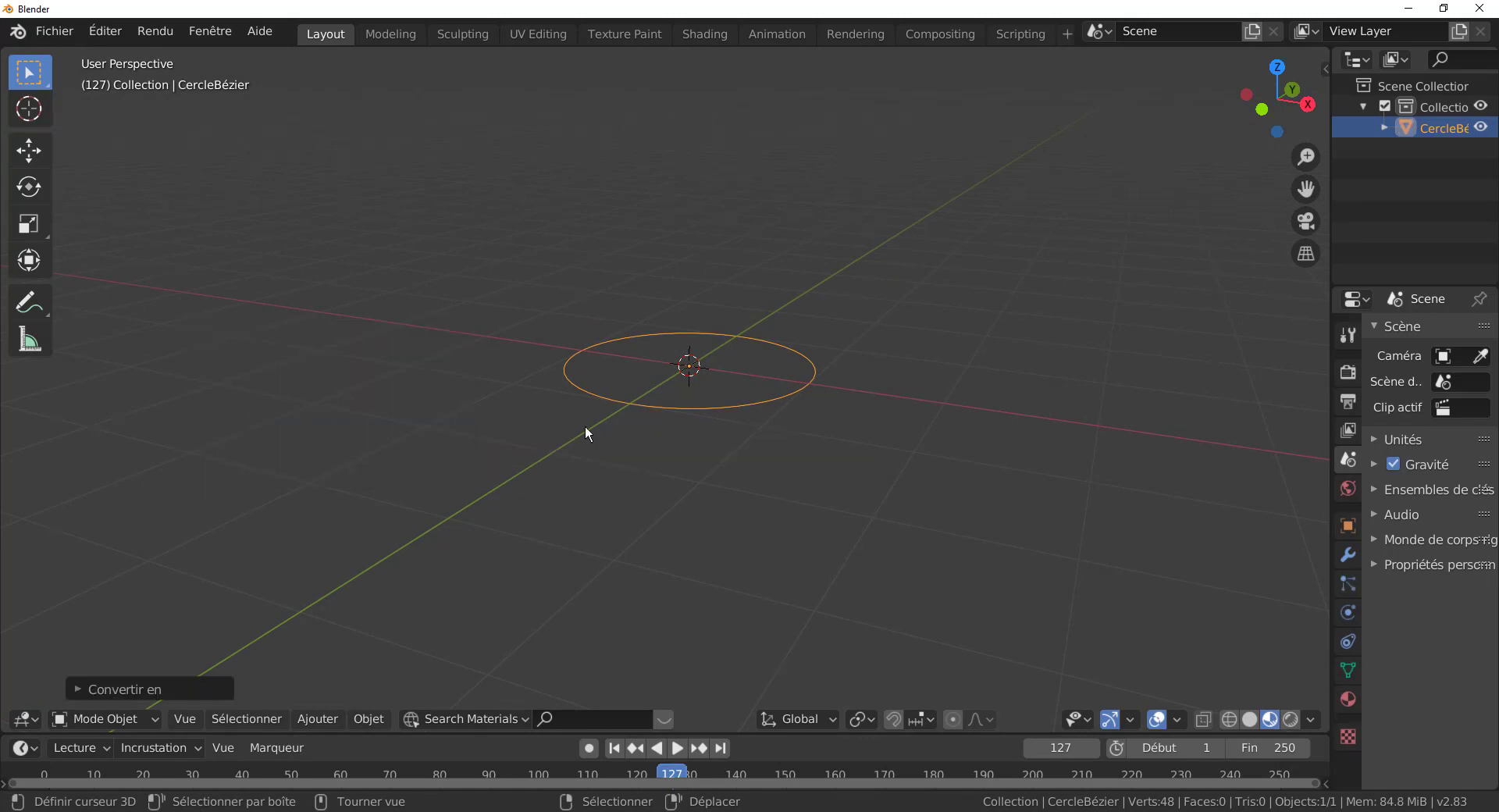
key("Tab")
scroll(714, 482, "up", 4)
right_click_drag(704, 506, 662, 461)
right_click(662, 461)
right_click_drag(761, 288, 837, 288)
right_click(812, 292)
key("Tab")
scroll(522, 446, "down", 2)
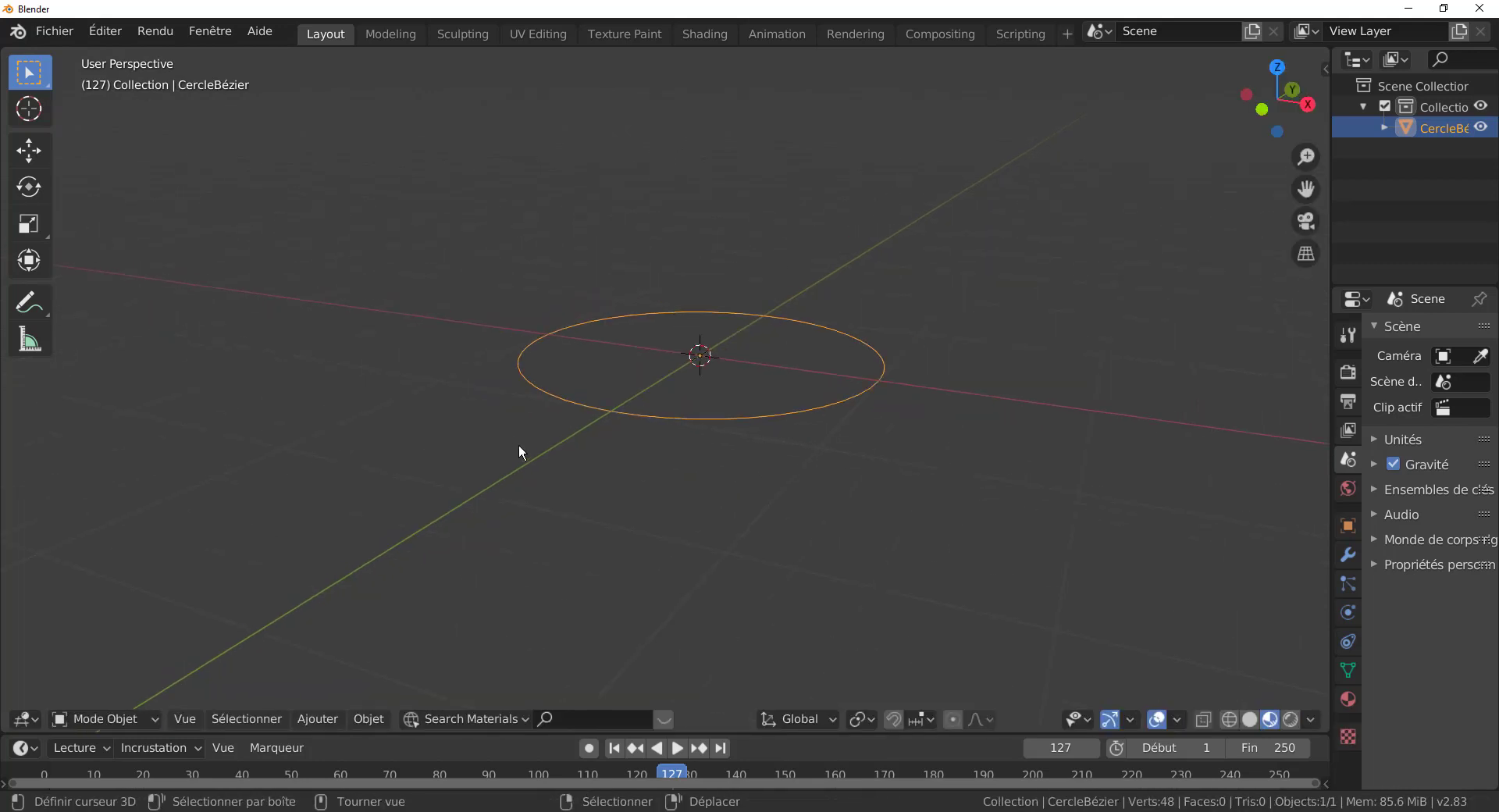
scroll(520, 447, "down", 2)
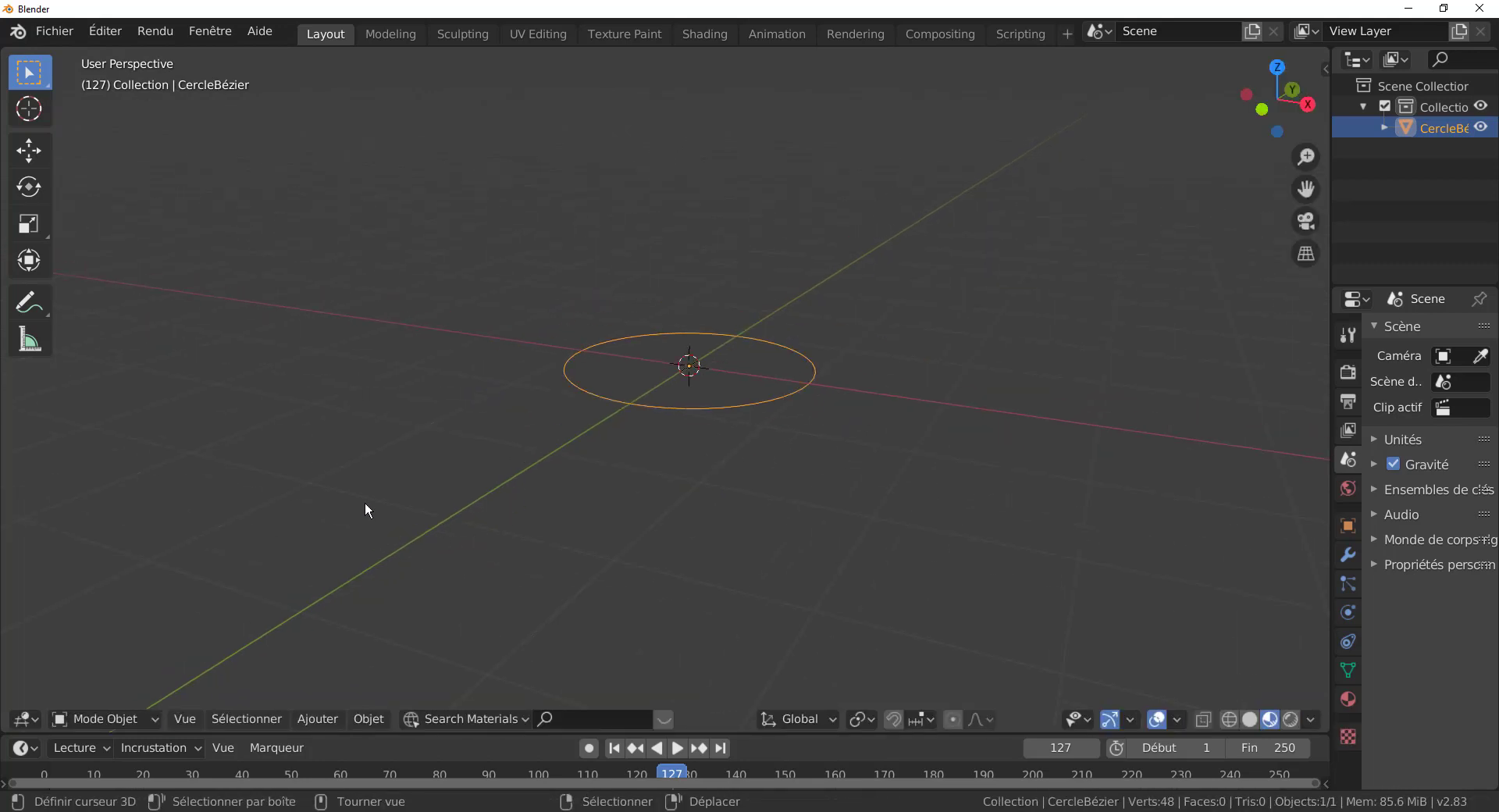
- Convert the mesh circle with Courbe à partir de mesh/texte from the Quick Favorites and view its points in Edit Mode
key("q")
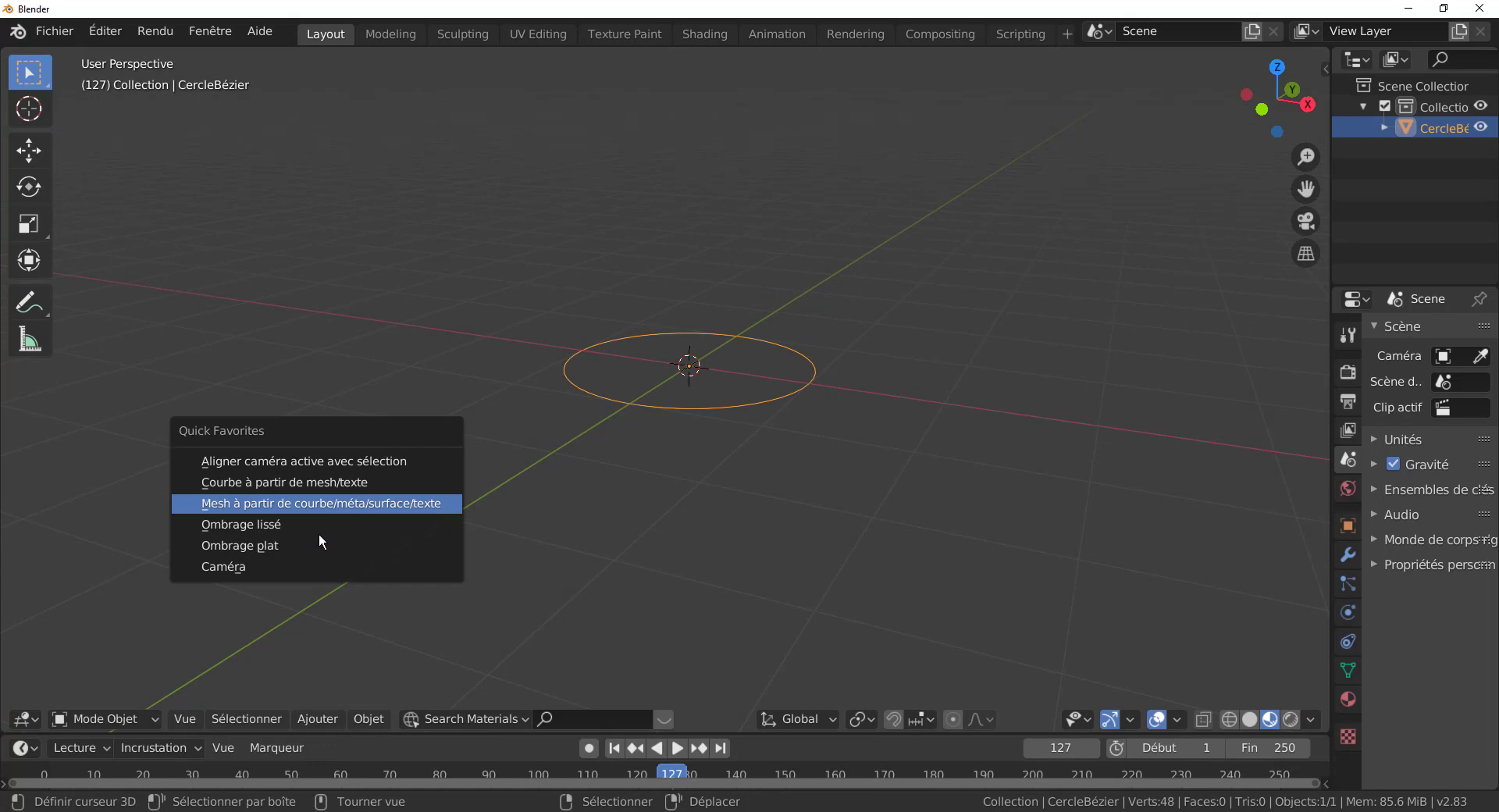
left_click(241, 488)
key("Tab")
middle_click_drag(679, 447, 680, 540)
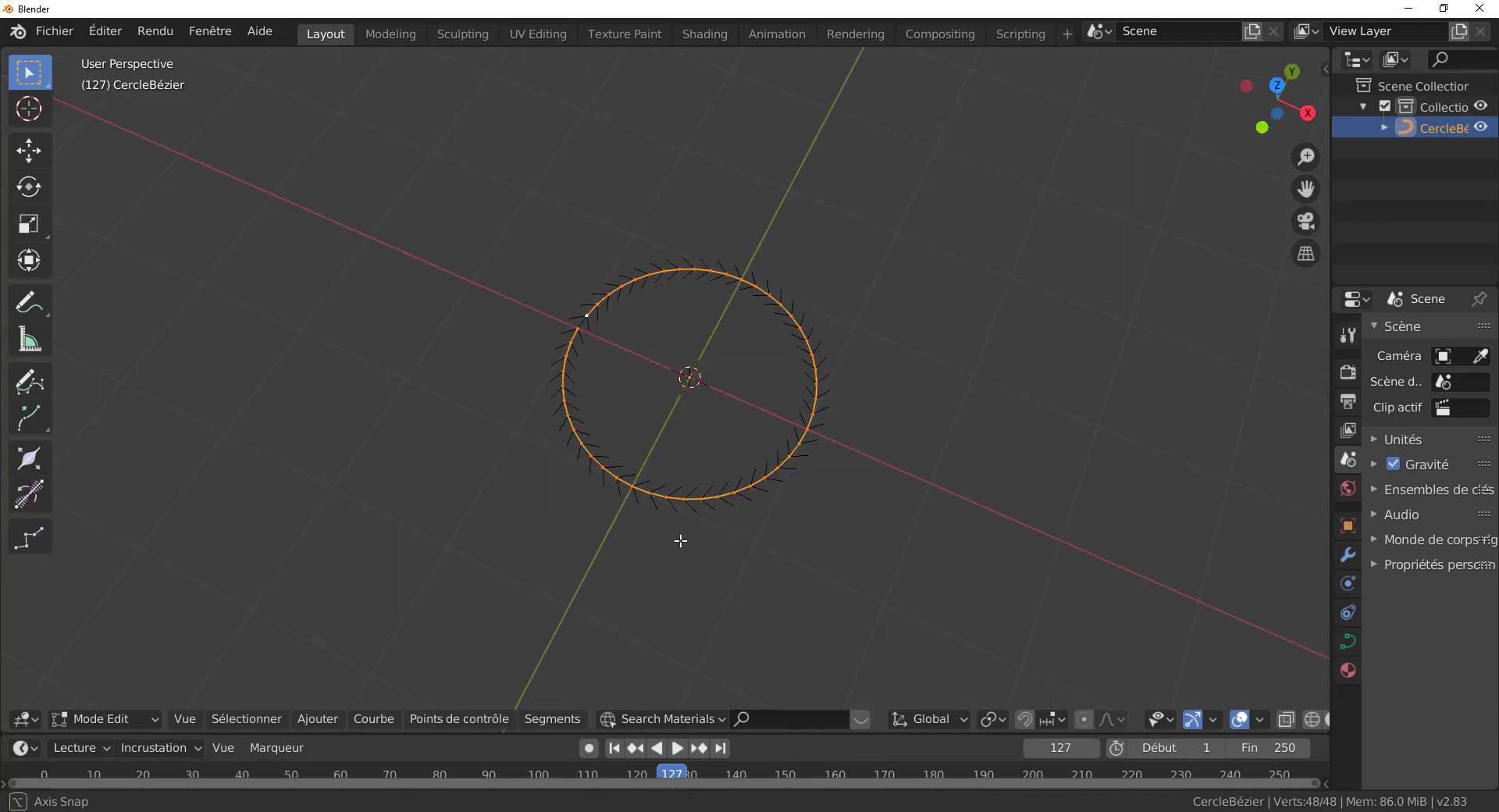
- Try moving three separate points of the converted curve, cancelling each move, and return to Object Mode
scroll(592, 404, "up", 5)
right_click(480, 208)
key("g")
right_click(497, 236)
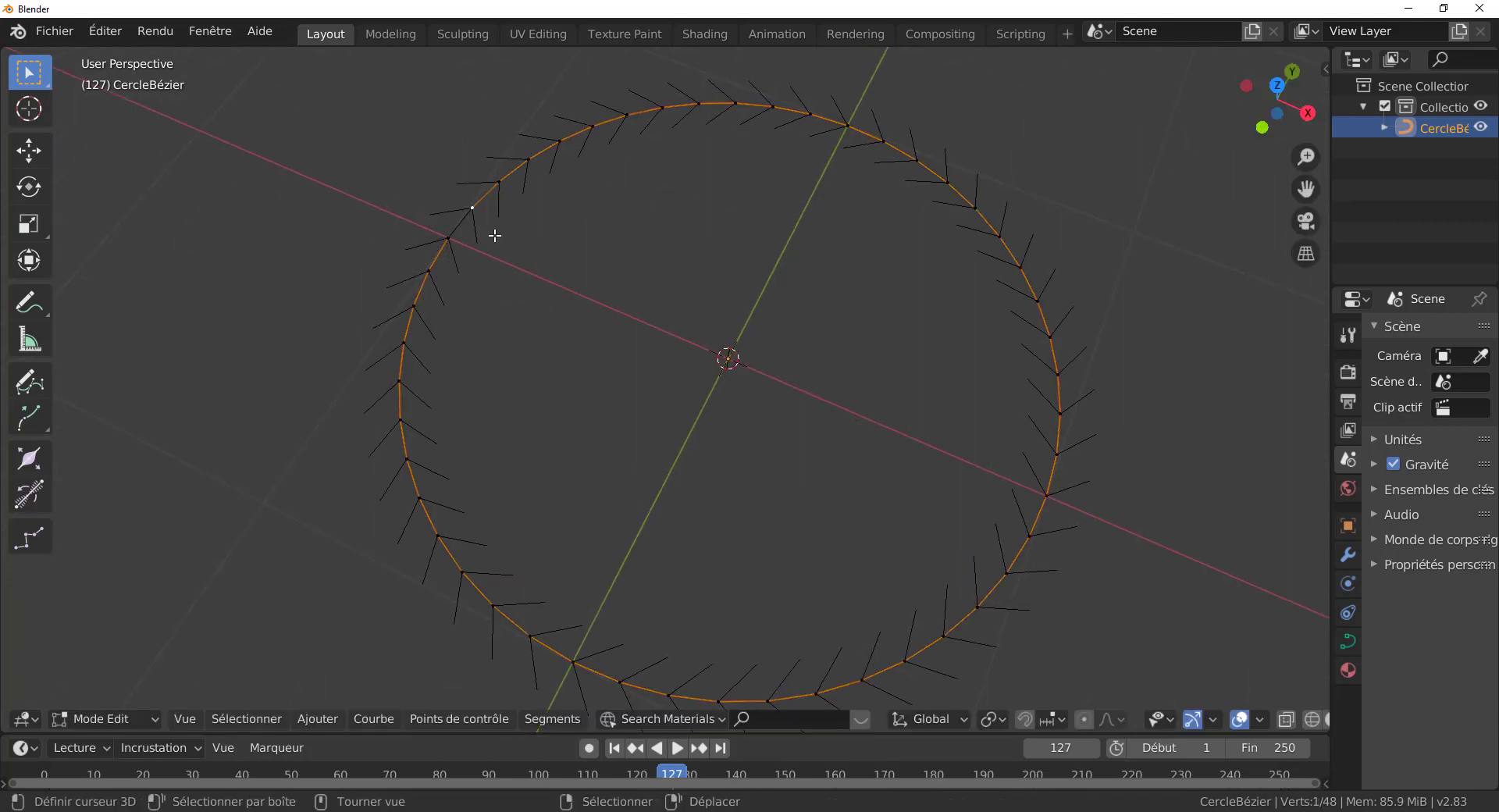
right_click(734, 132)
key("g")
right_click(781, 264)
right_click(1044, 242)
key("g")
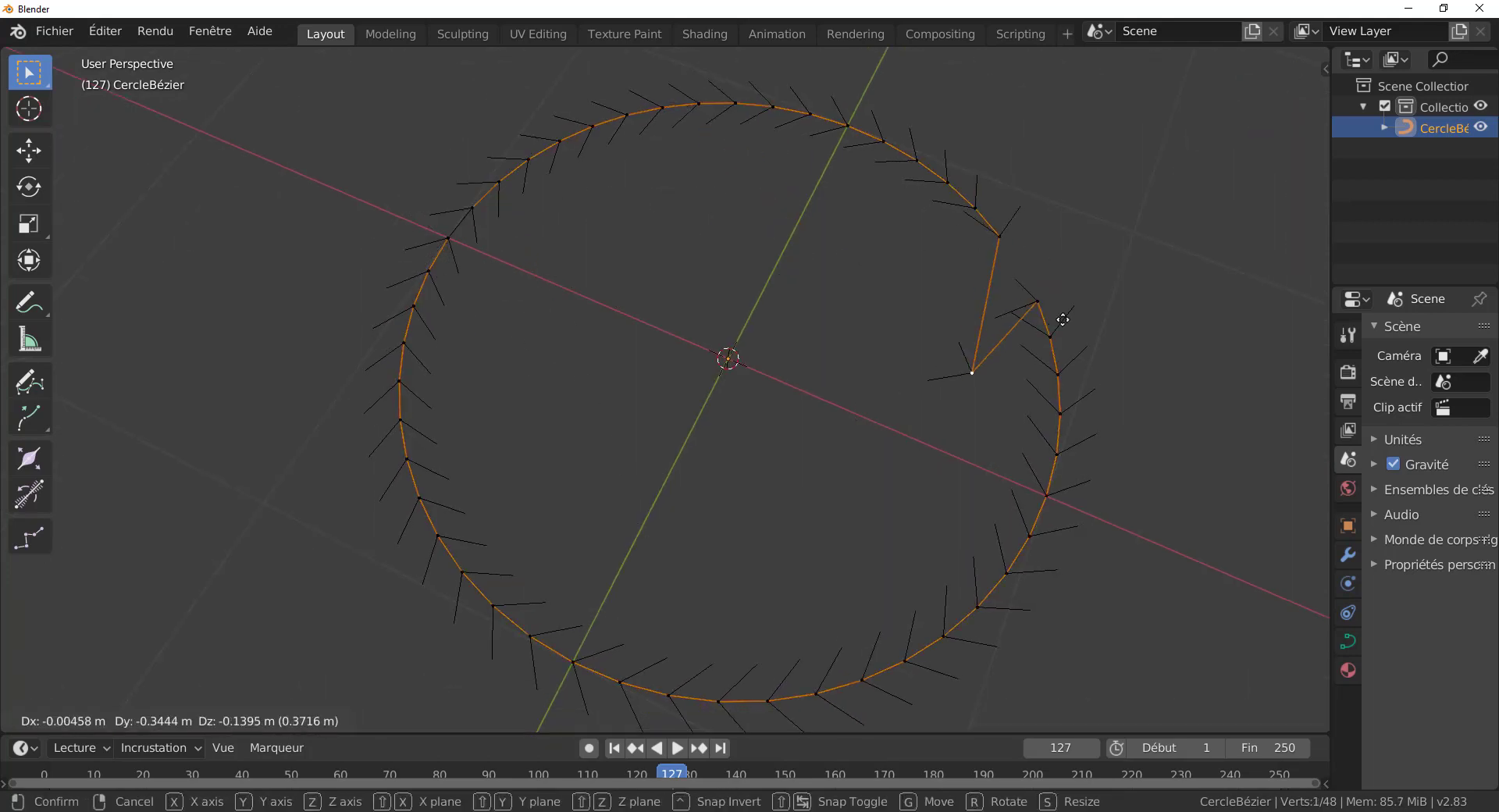
right_click(1061, 331)
scroll(1059, 339, "down", 3)
scroll(1058, 340, "down", 3)
middle_click_drag(1058, 340, 813, 425)
key("Tab")
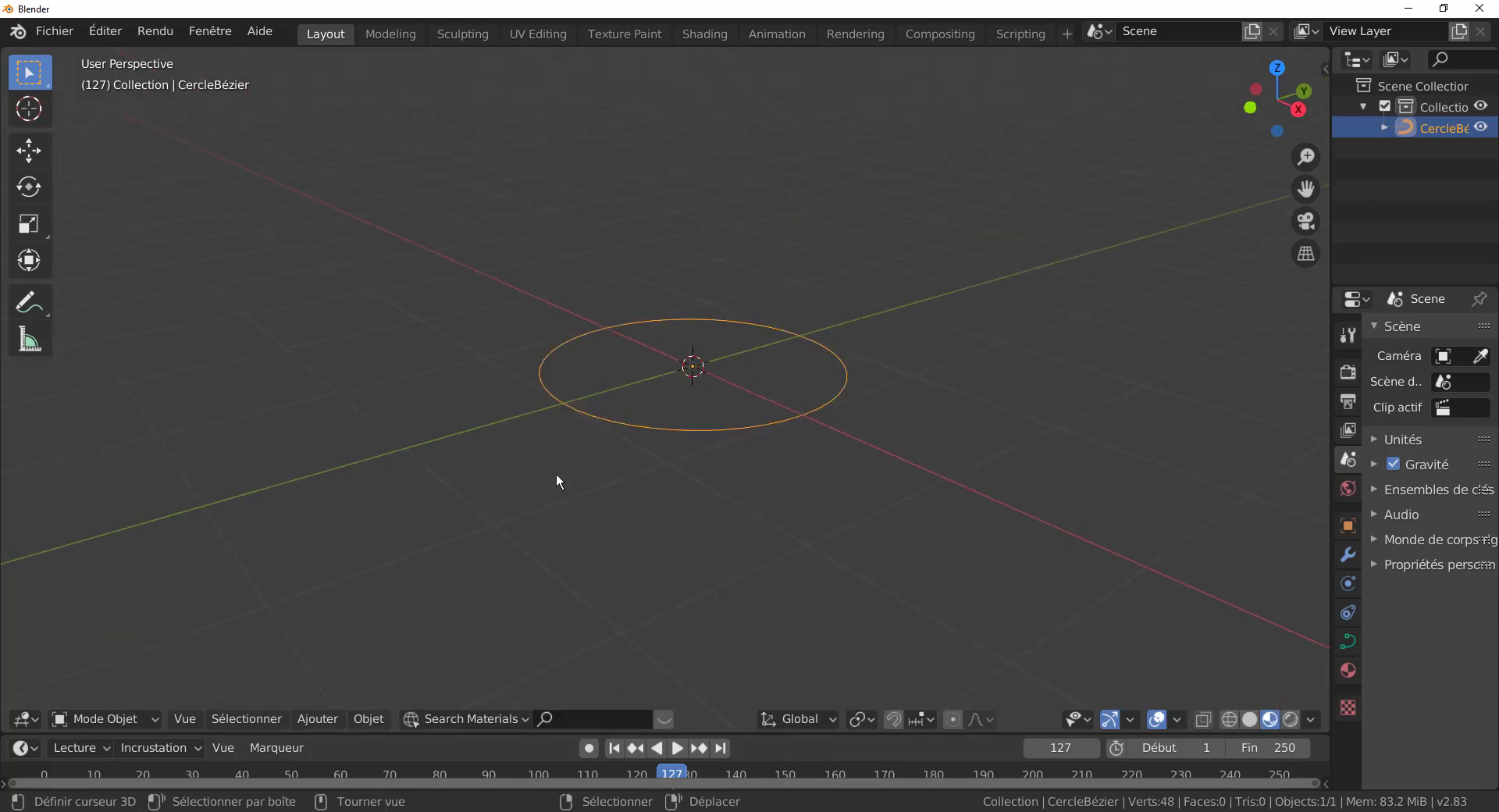
- Try moving the whole circle, cancel the move, and compare the curve in Edit Mode and Object Mode
middle_click_drag(522, 512, 678, 353, "shift")
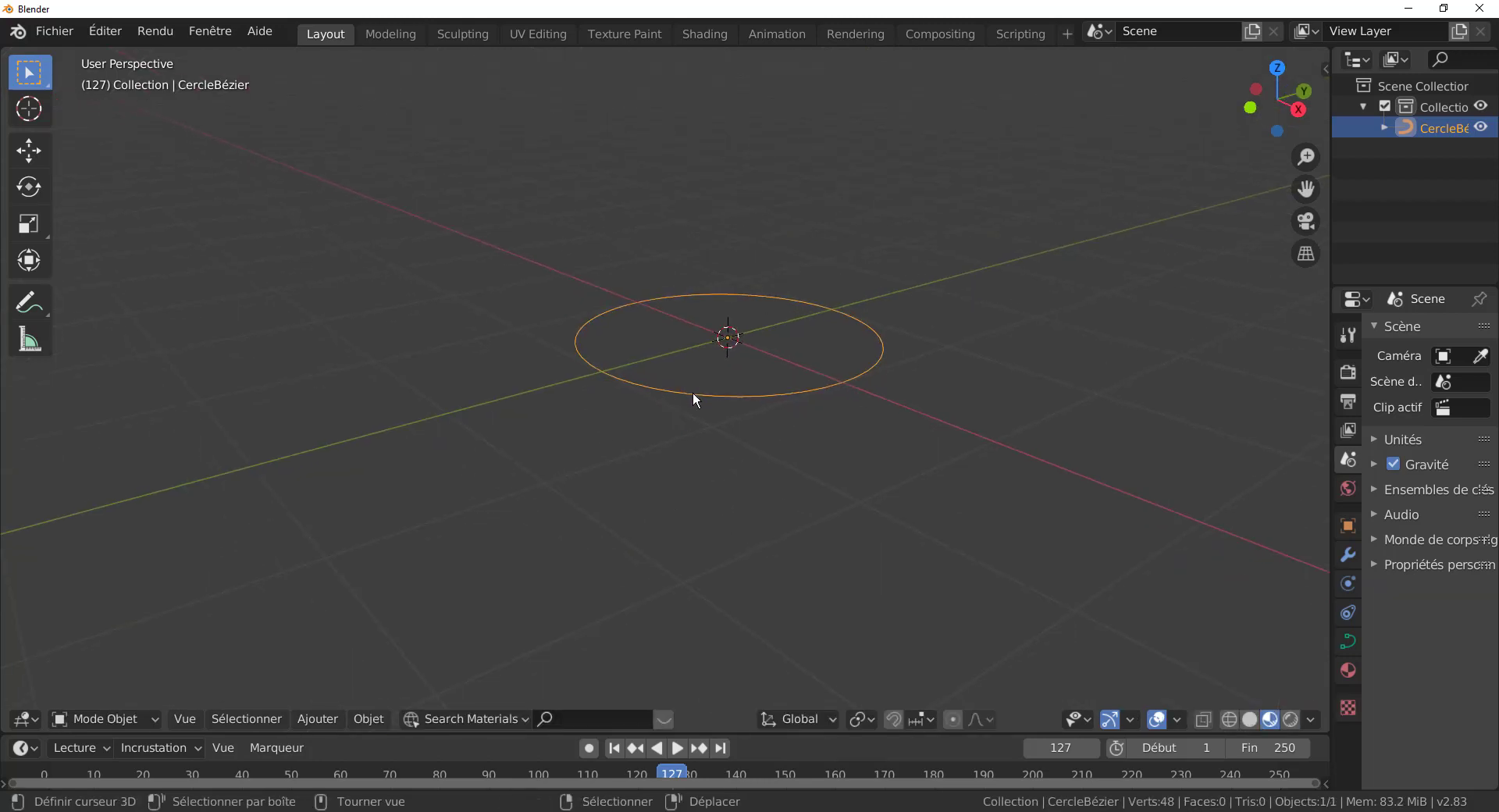
key("g")
right_click(639, 405)
middle_click_drag(639, 405, 659, 494)
key("Tab")
key("Tab")
key("Tab")
key("Tab")
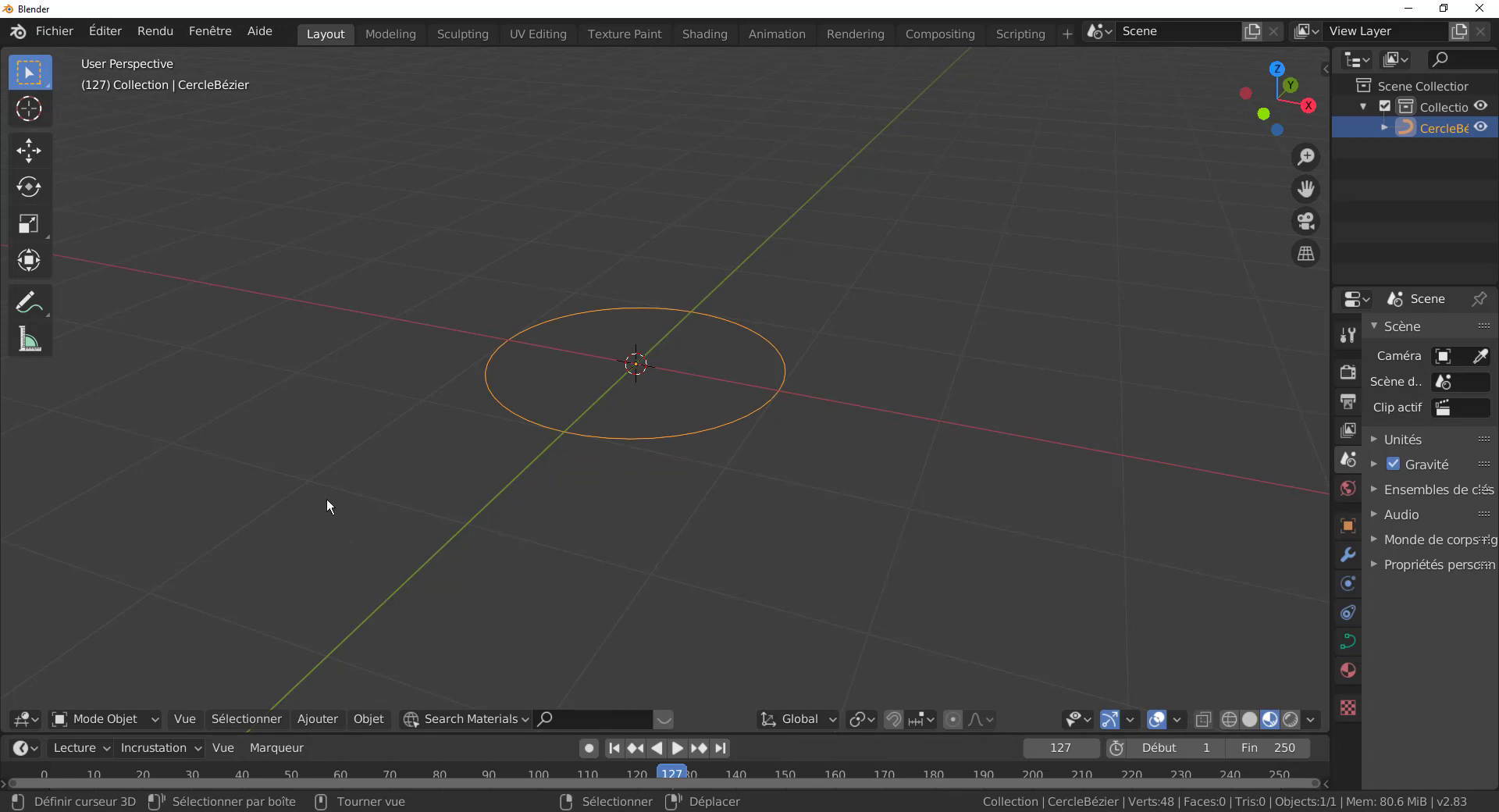
- Examine the Ombrage lissé and Ombrage plat commands in the Quick Favorites and among the object commands
key("q")
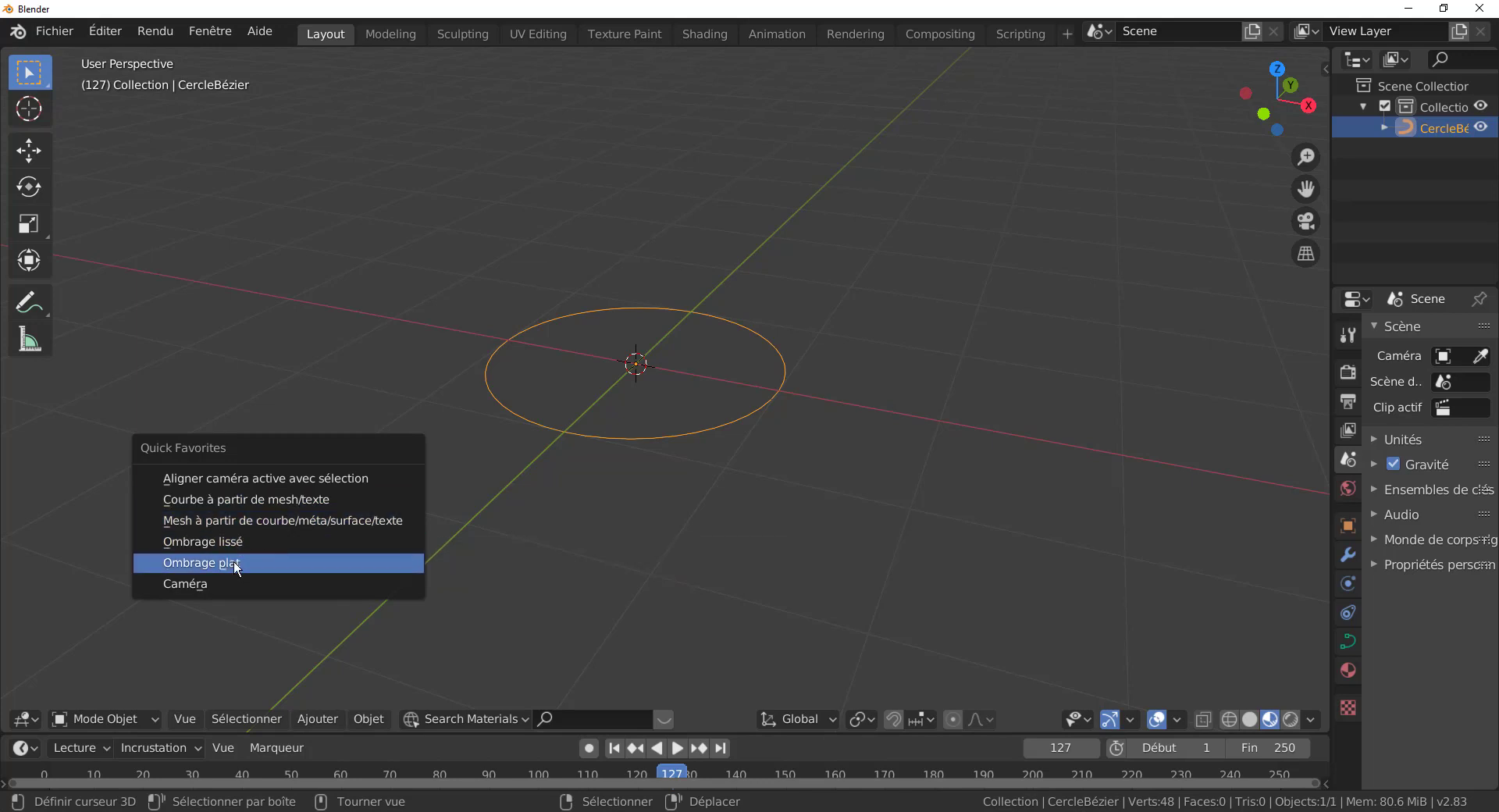
left_click(236, 564)
left_click(365, 718)
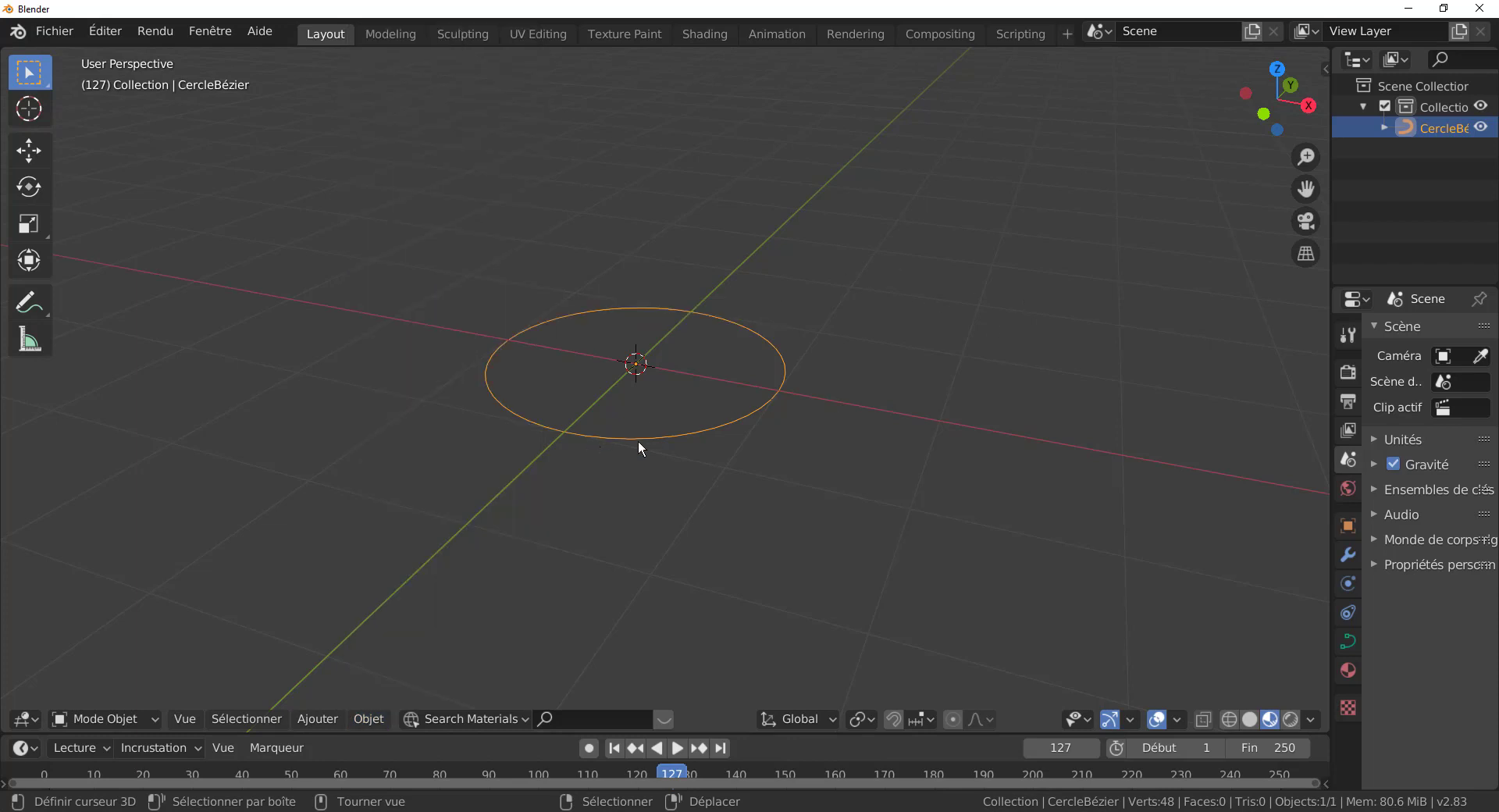
- Cancel a trial move of the circle and delete the circle
key("g")
key("Escape")
middle_click_drag(686, 444, 630, 474)
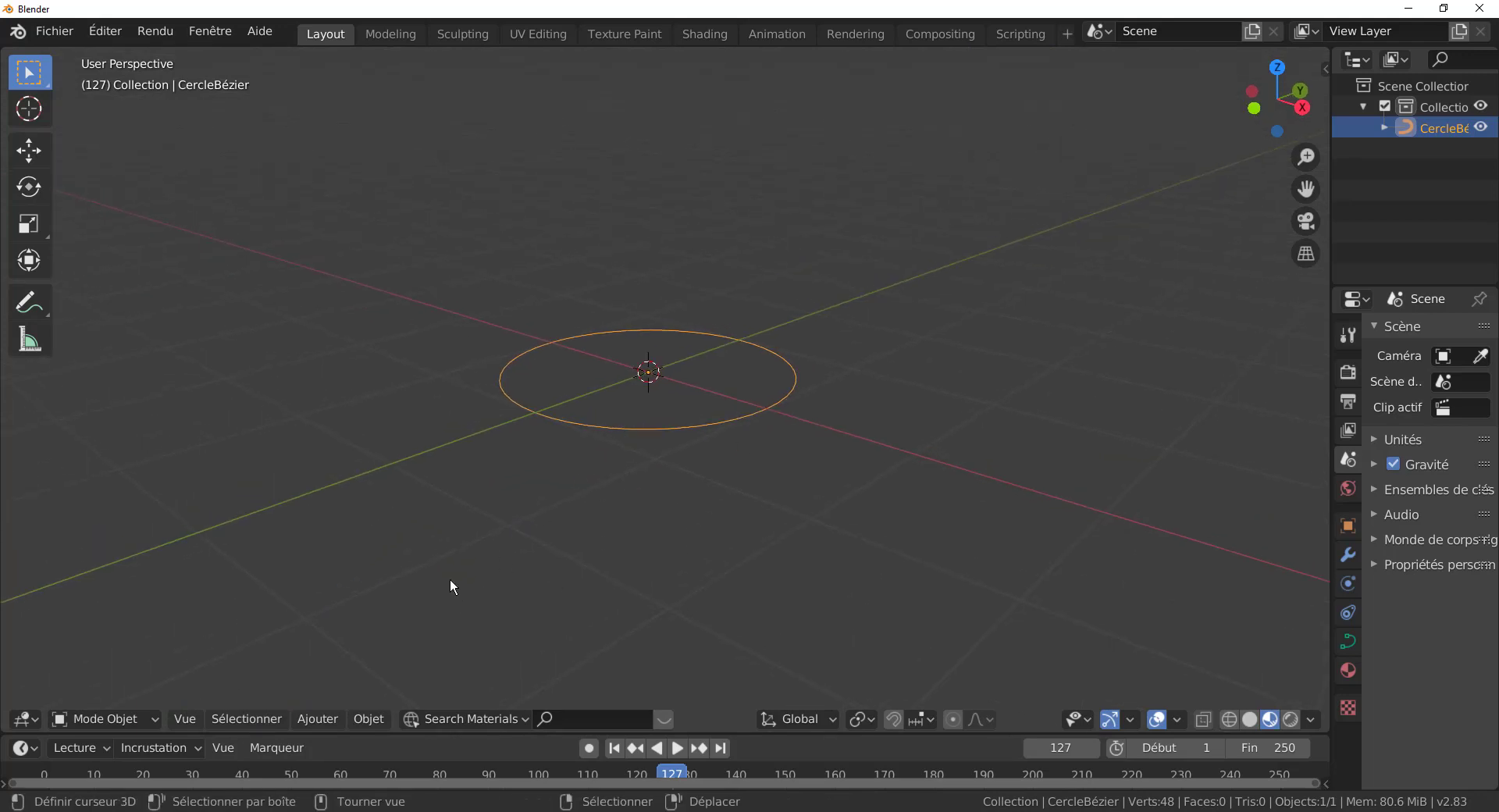
key("x")
left_click(652, 428)
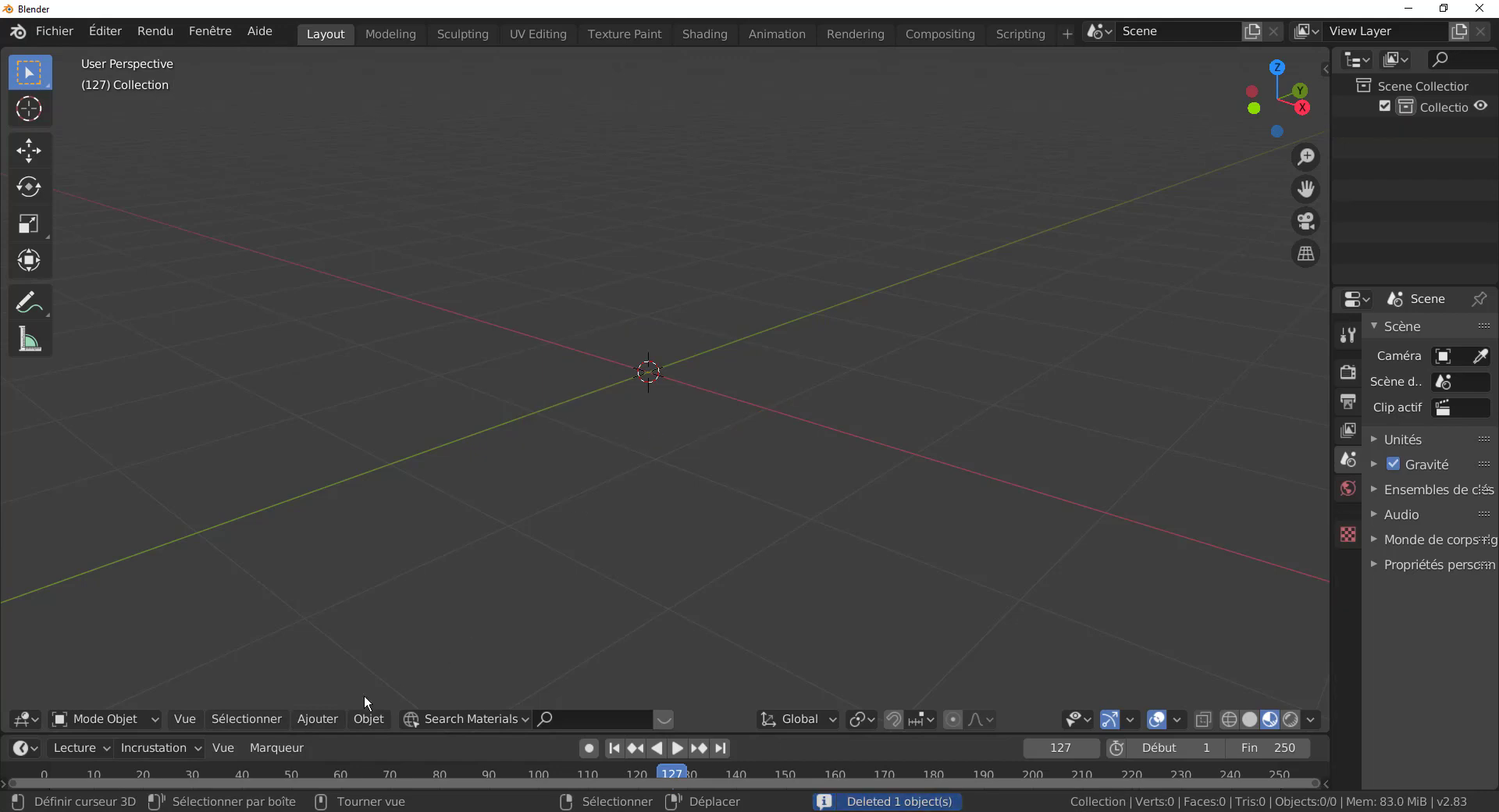
- Add a cube mesh at the 3D cursor
left_click(368, 722)
mouse_move(305, 715)
mouse_move(328, 694)
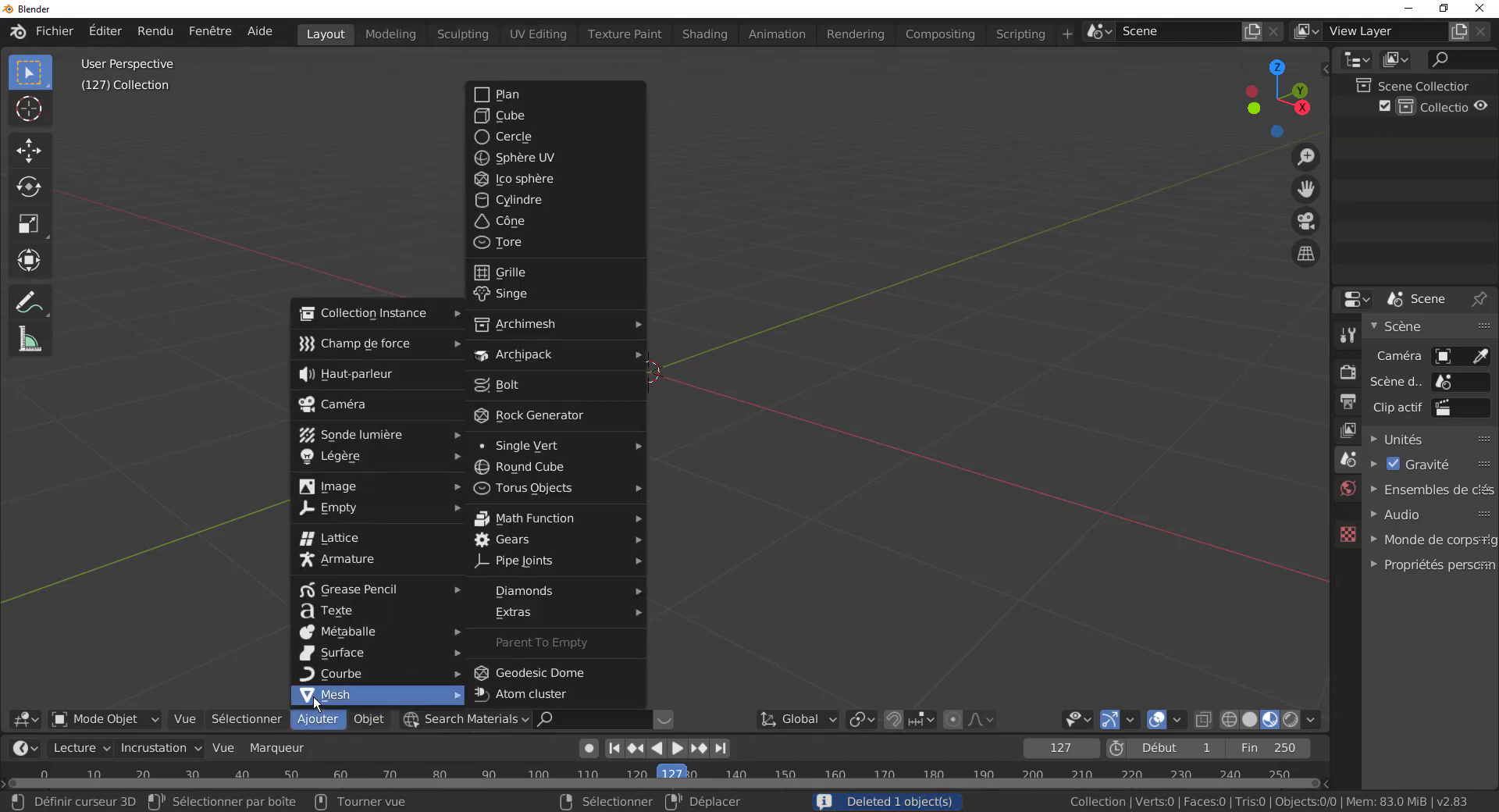
left_click(490, 119)
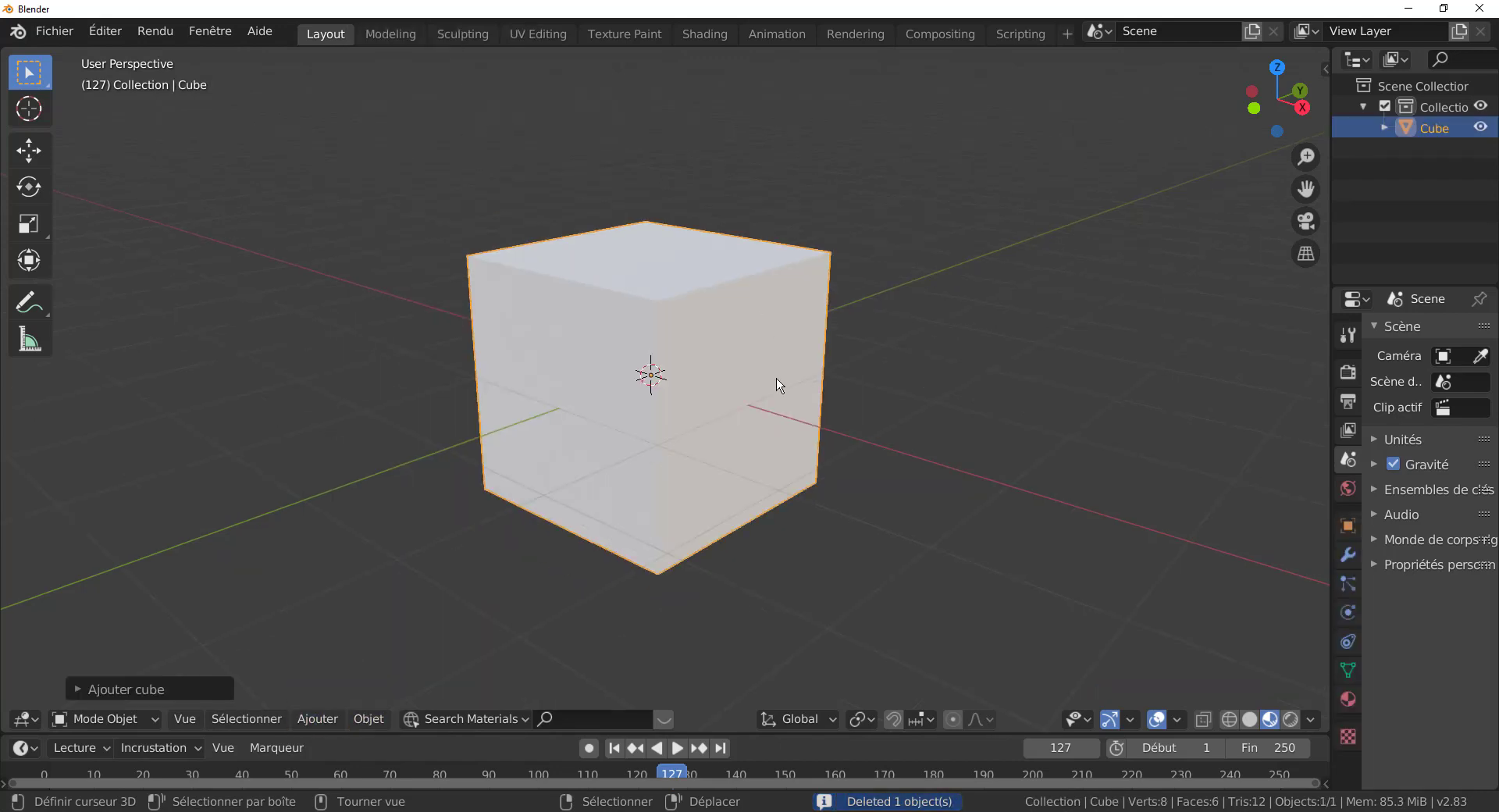
- Open the cube in Edit Mode and switch from vertex to face selection
scroll(775, 377, "down", 2)
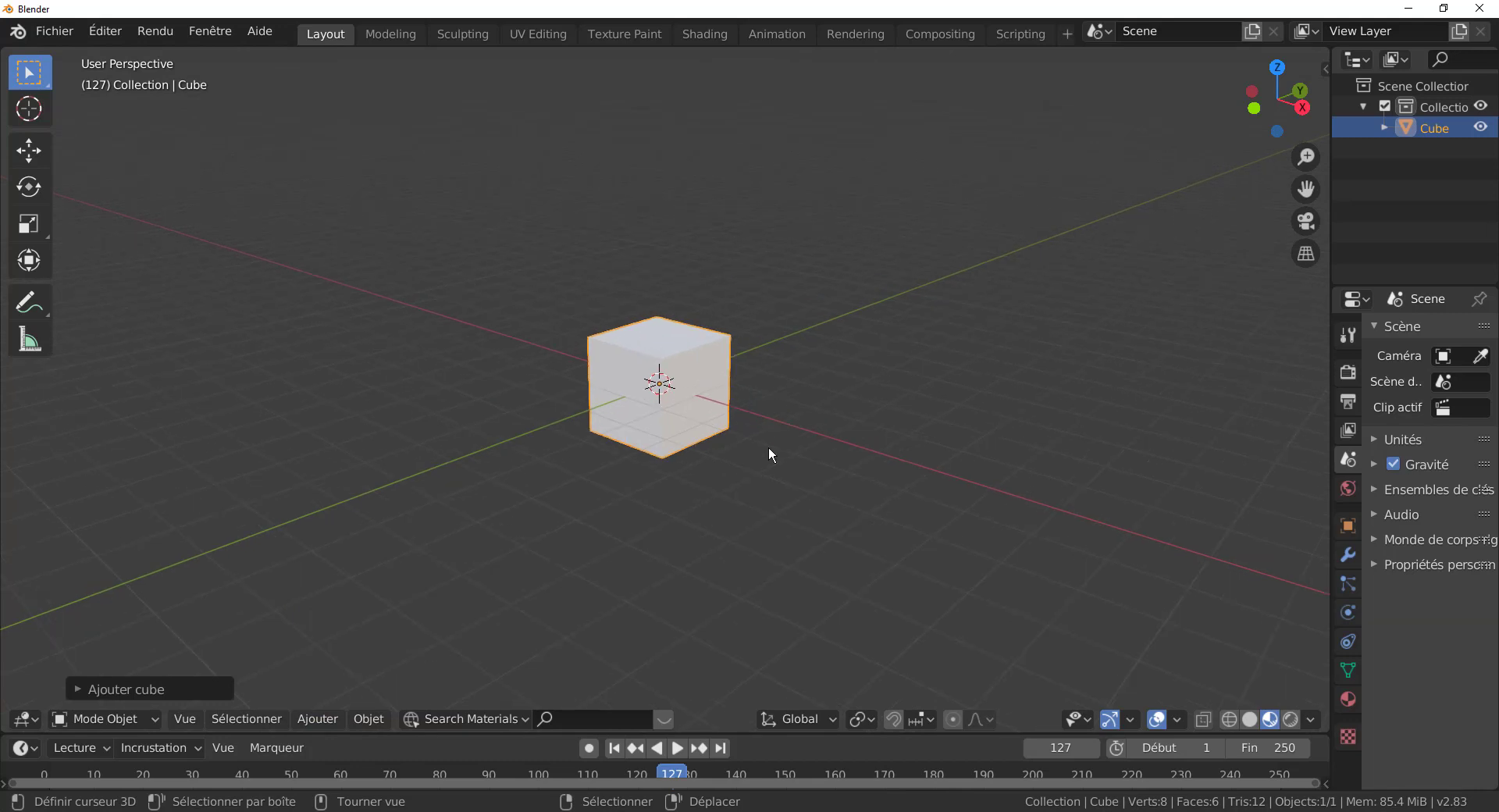
key("Tab")
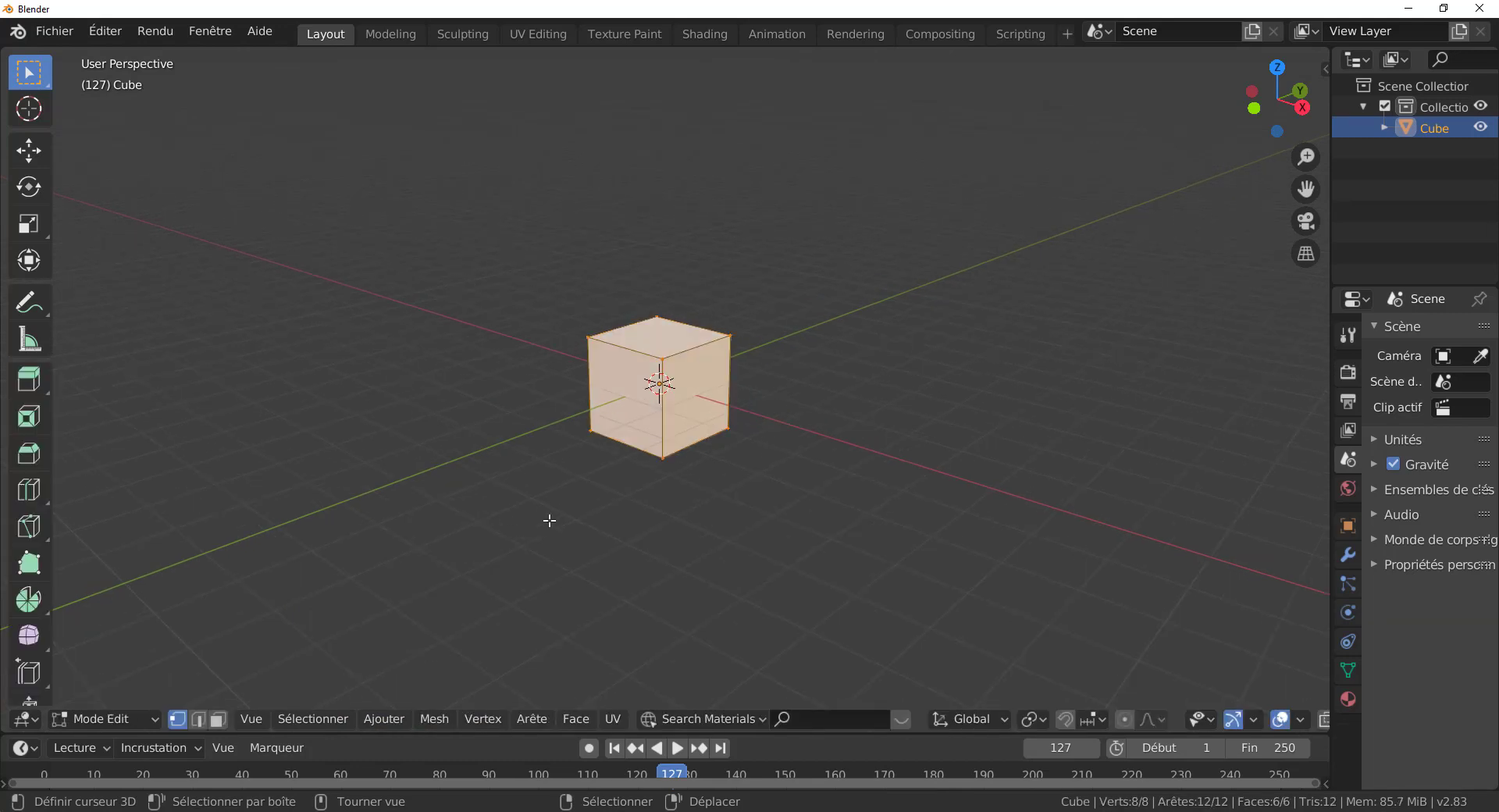
middle_click_drag(619, 549, 589, 538)
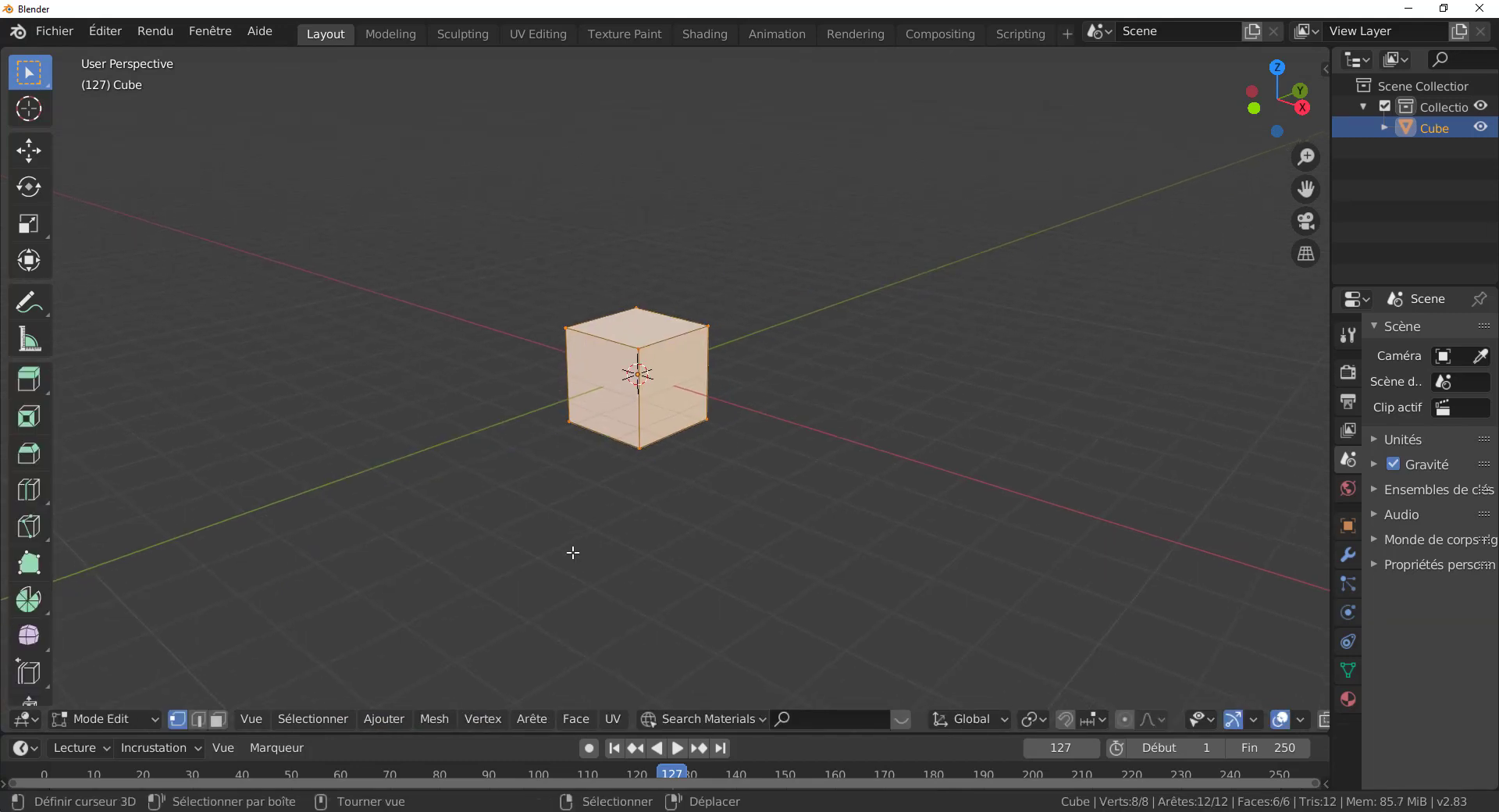
key("q")
left_click(219, 719)
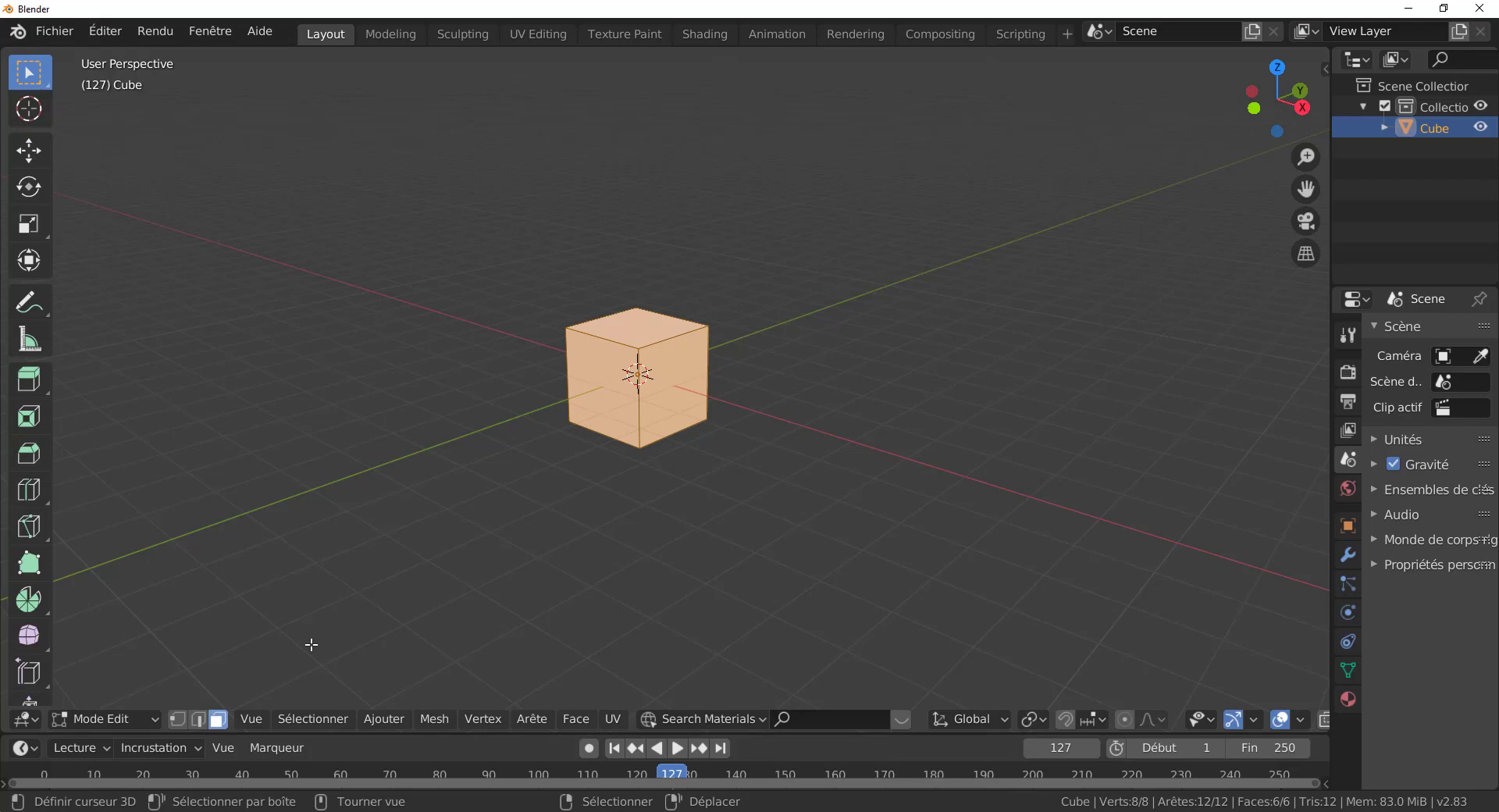
- Duplicate one side face of the cube and place the copy away from the cube
left_click(650, 387)
scroll(721, 495, "down", 1)
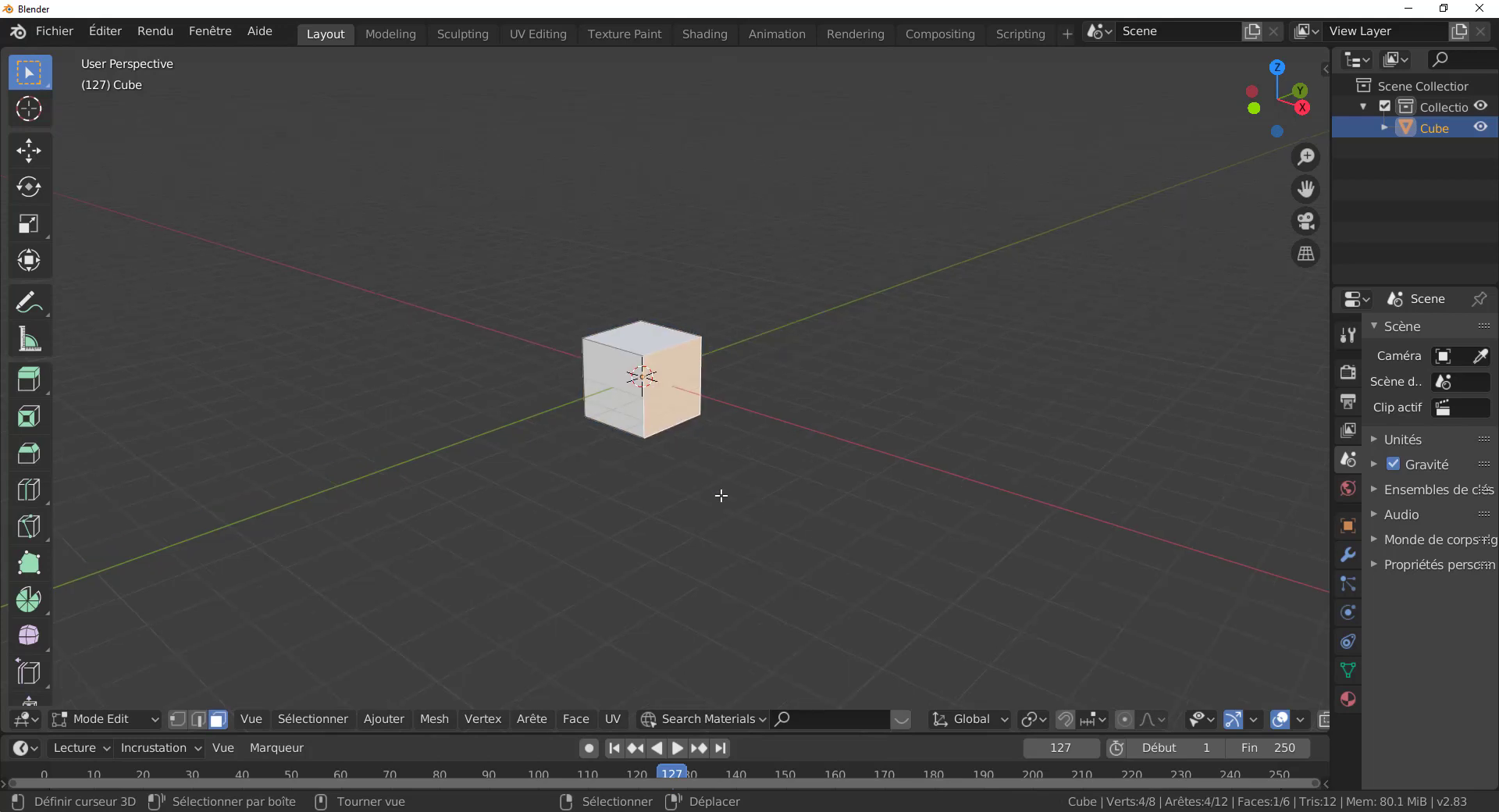
key("shift+d")
left_click(806, 495)
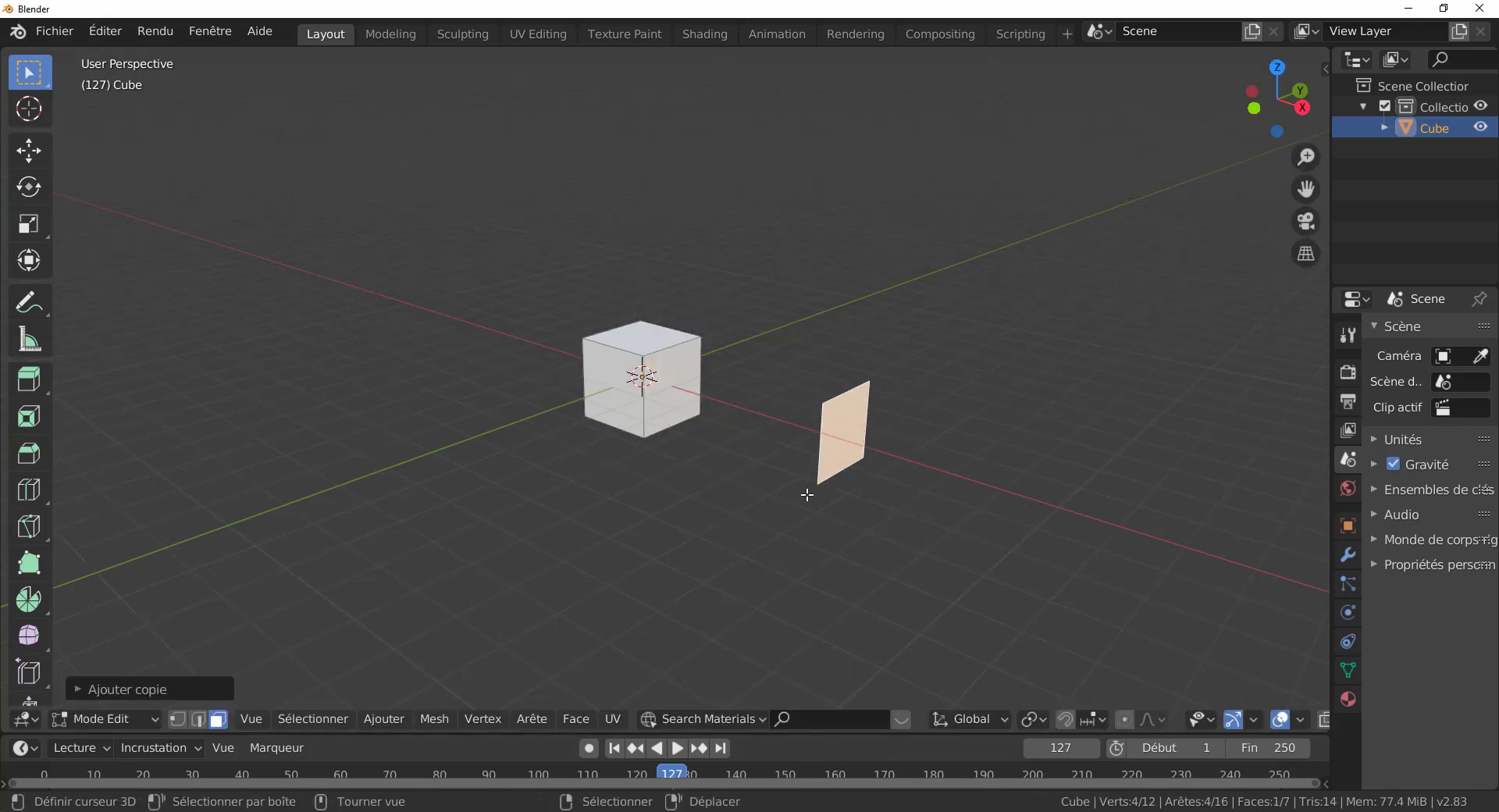
- Connect the cube's side face and its detached copy with Relier boucles d'arêtes from the Quick Favorites, and inspect the bridge in Object Mode
left_click(675, 388, "shift")
key("q")
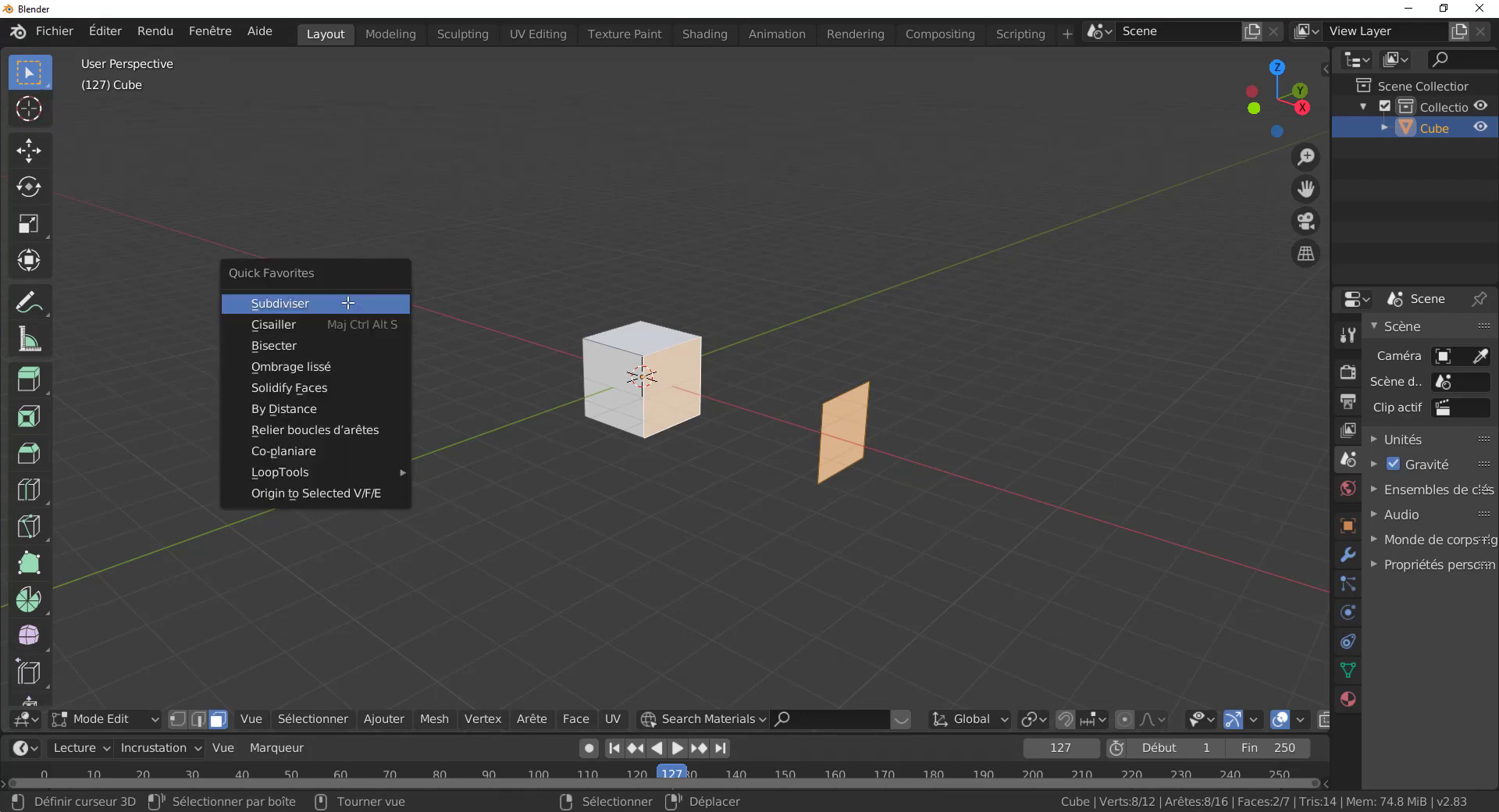
left_click(297, 434)
middle_click_drag(515, 466, 615, 445)
scroll(615, 445, "up", 10)
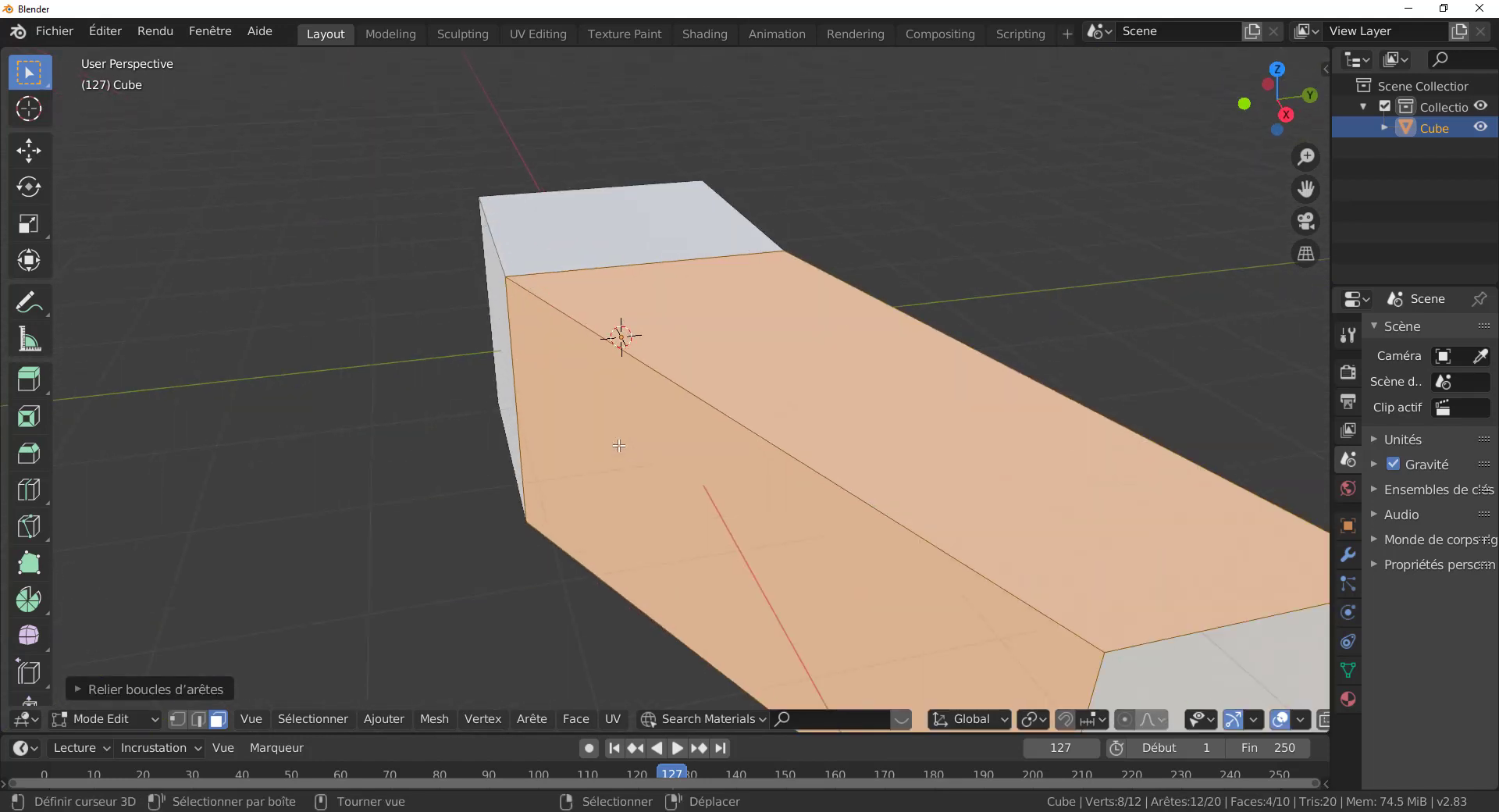
scroll(618, 445, "down", 1)
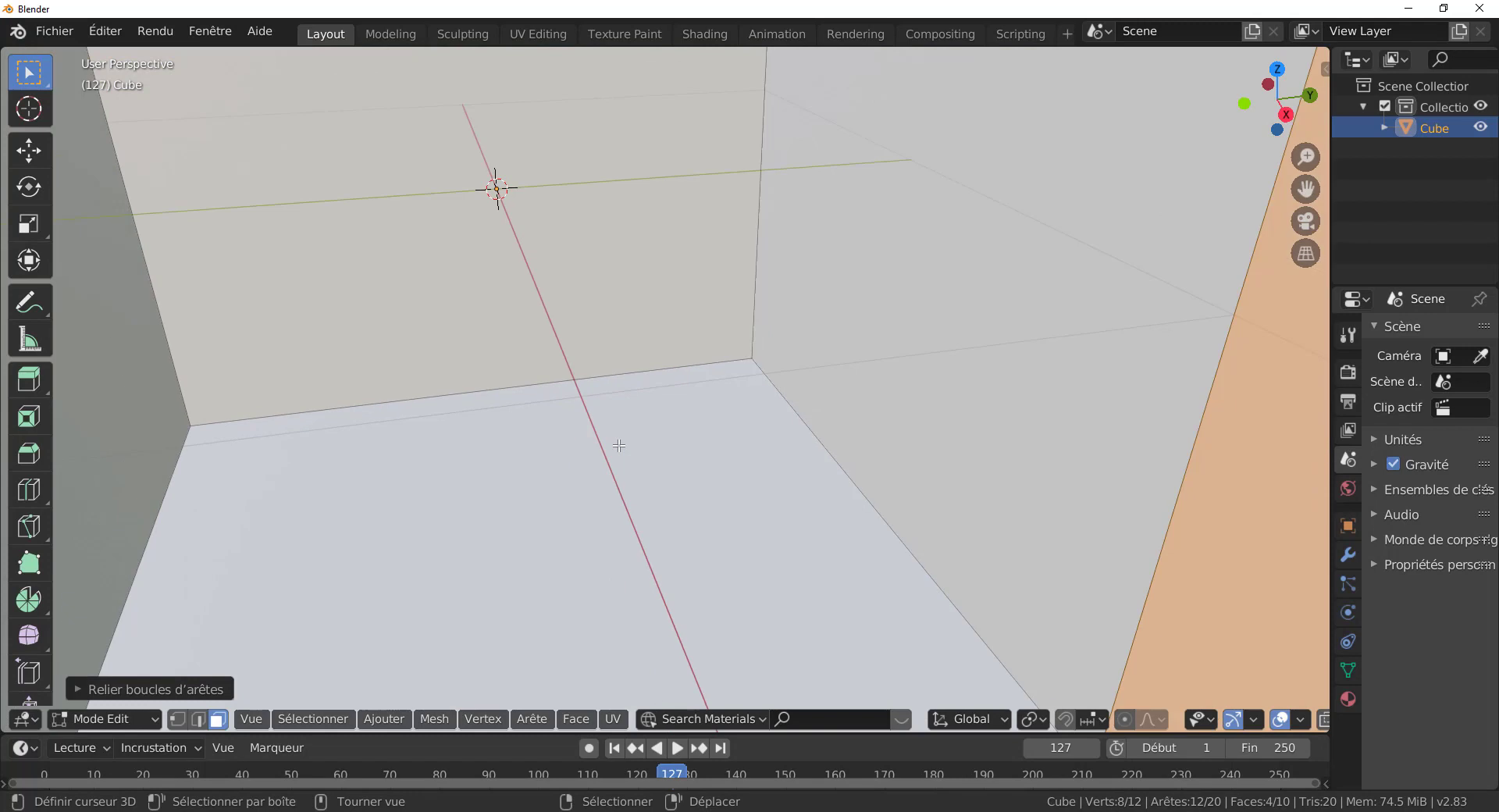
middle_click_drag(619, 445, 783, 457)
scroll(686, 413, "down", 10)
key("Tab")
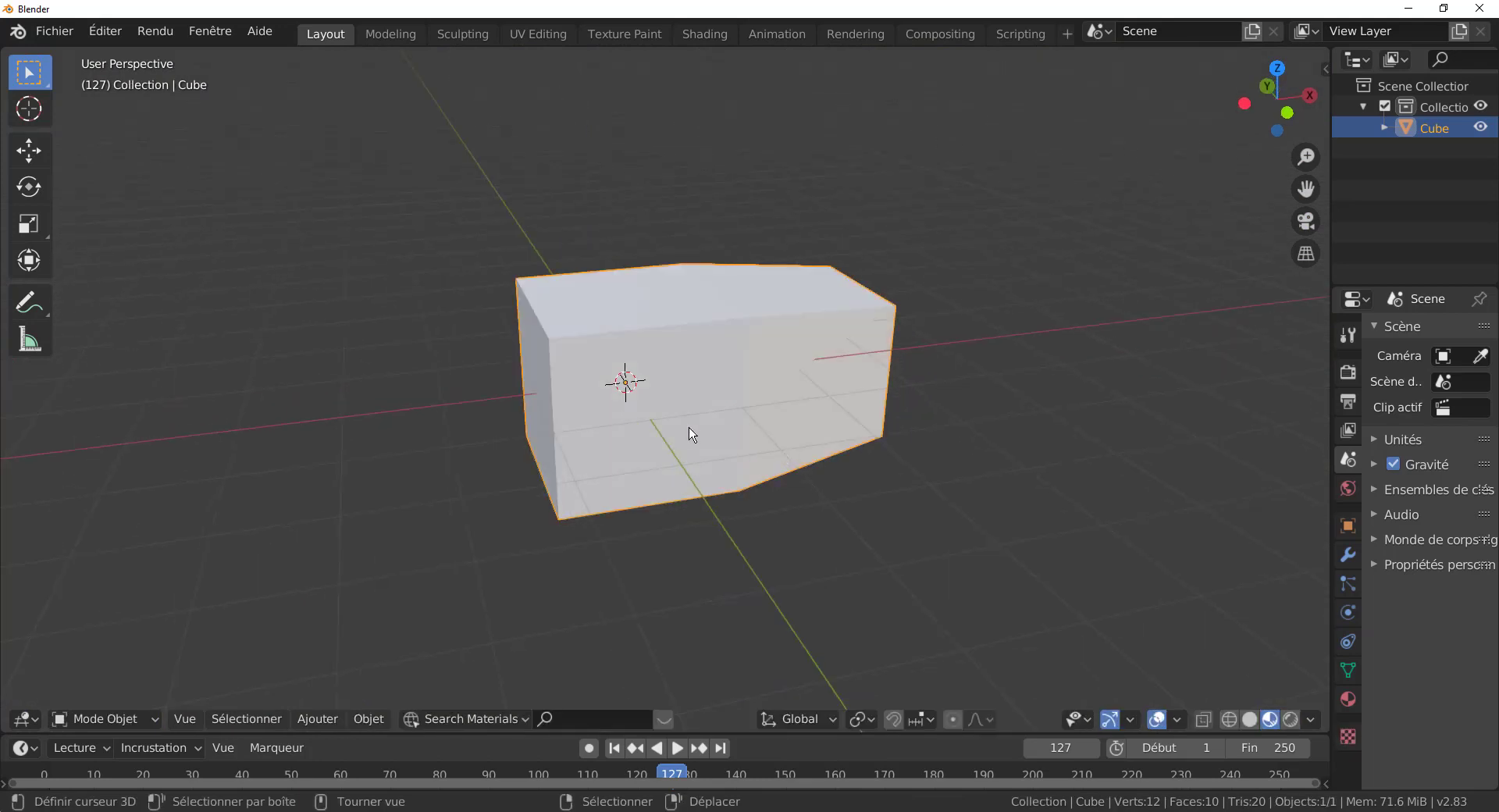
- In Edit Mode, move the bridge's end face closer to the cube so the shape becomes a short, slightly bent block
key("Tab")
middle_click_drag(610, 429, 962, 501)
scroll(1022, 518, "down", 3)
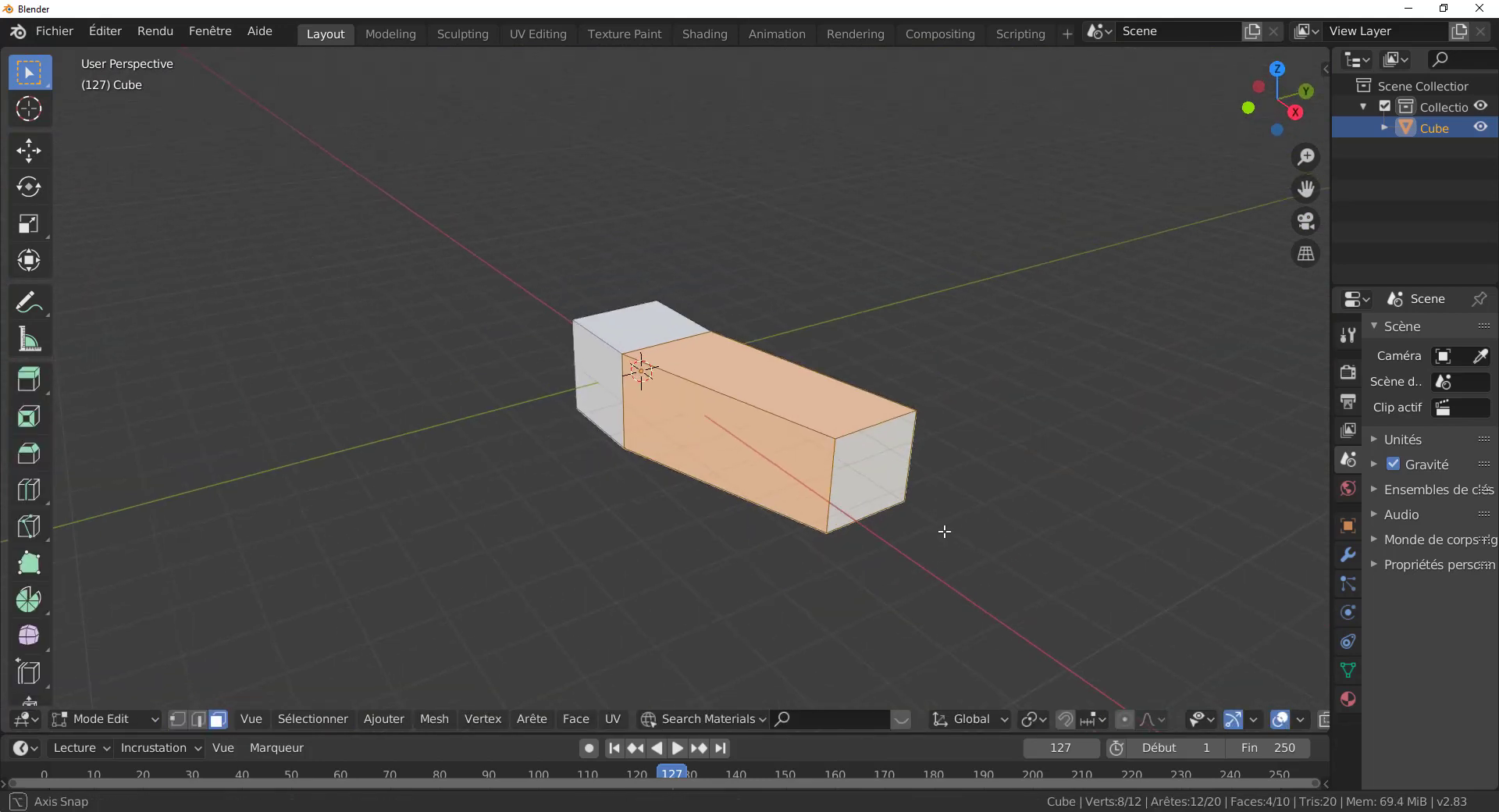
left_click(873, 497)
key("g")
left_click(755, 486)
middle_click_drag(754, 487, 818, 489)
key("g")
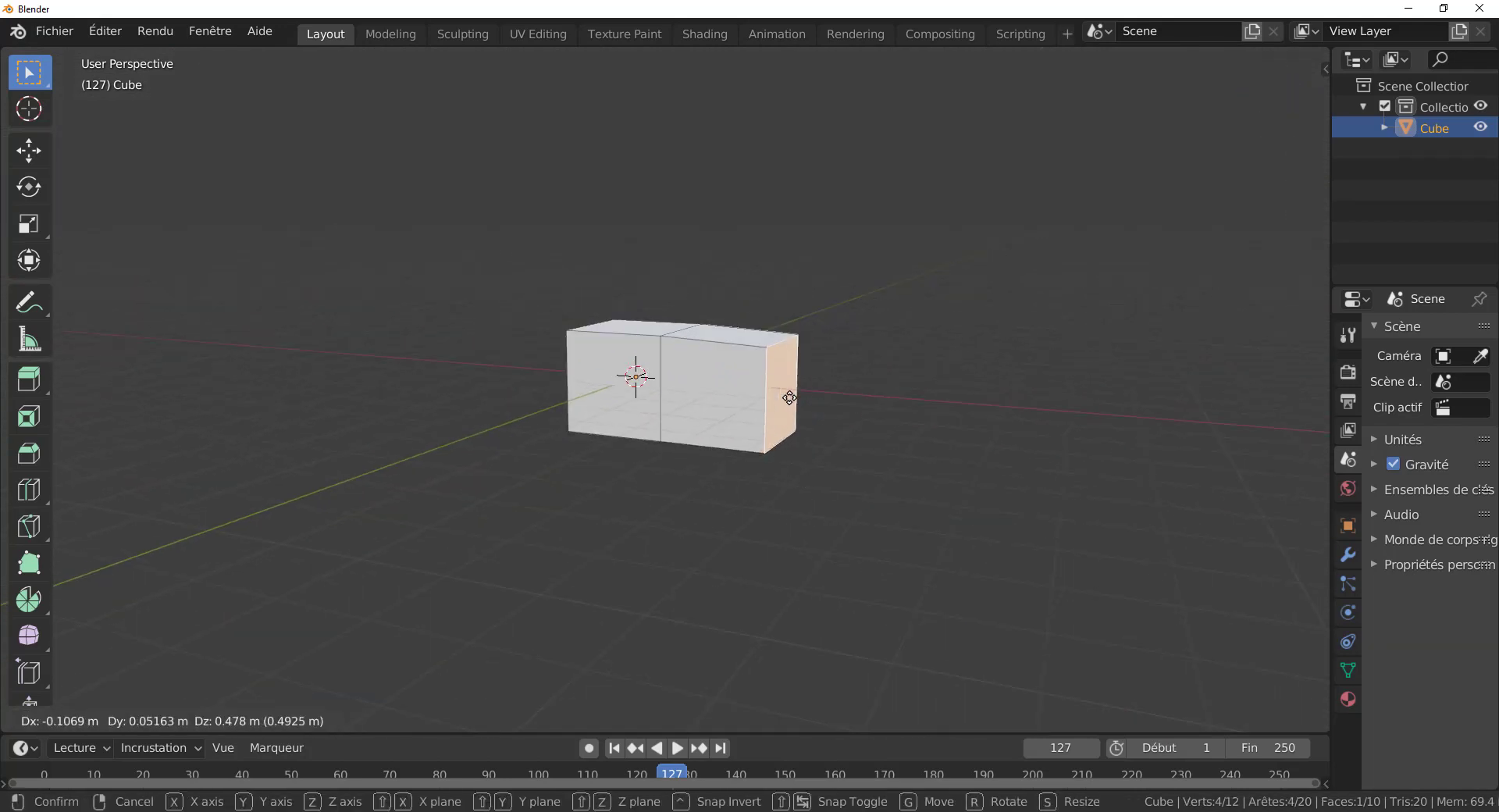
left_click(744, 422)
- Clear the face selection and view the bent block in Object Mode
middle_click_drag(744, 422, 646, 542)
left_click_drag(741, 471, 695, 499)
left_click_drag(422, 419, 498, 492)
middle_click_drag(498, 492, 495, 438)
key("Tab")
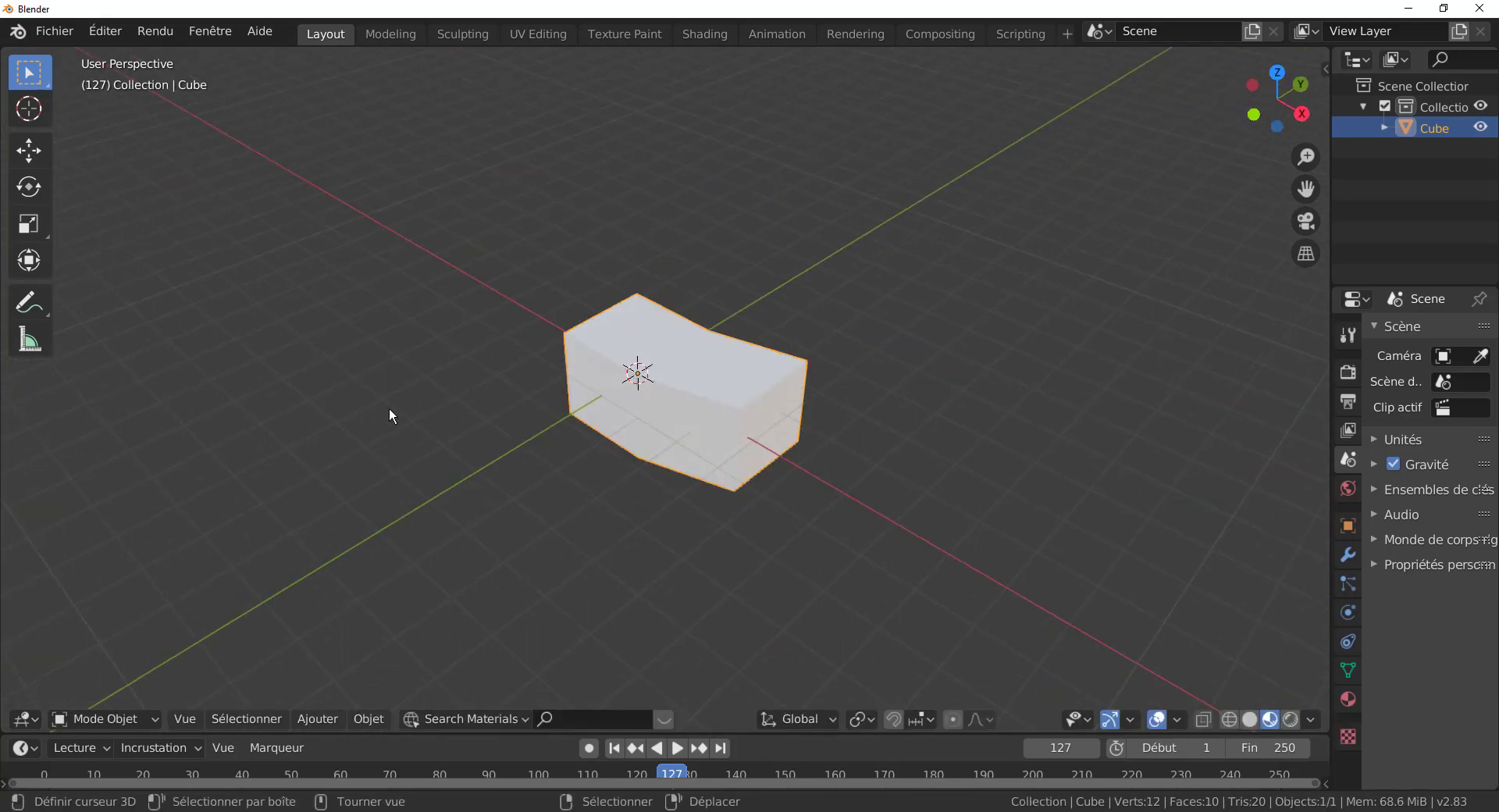
- Return to Edit Mode and examine the By Distance command in the Quick Favorites and among the Fusionner commands
key("Tab")
key("q")
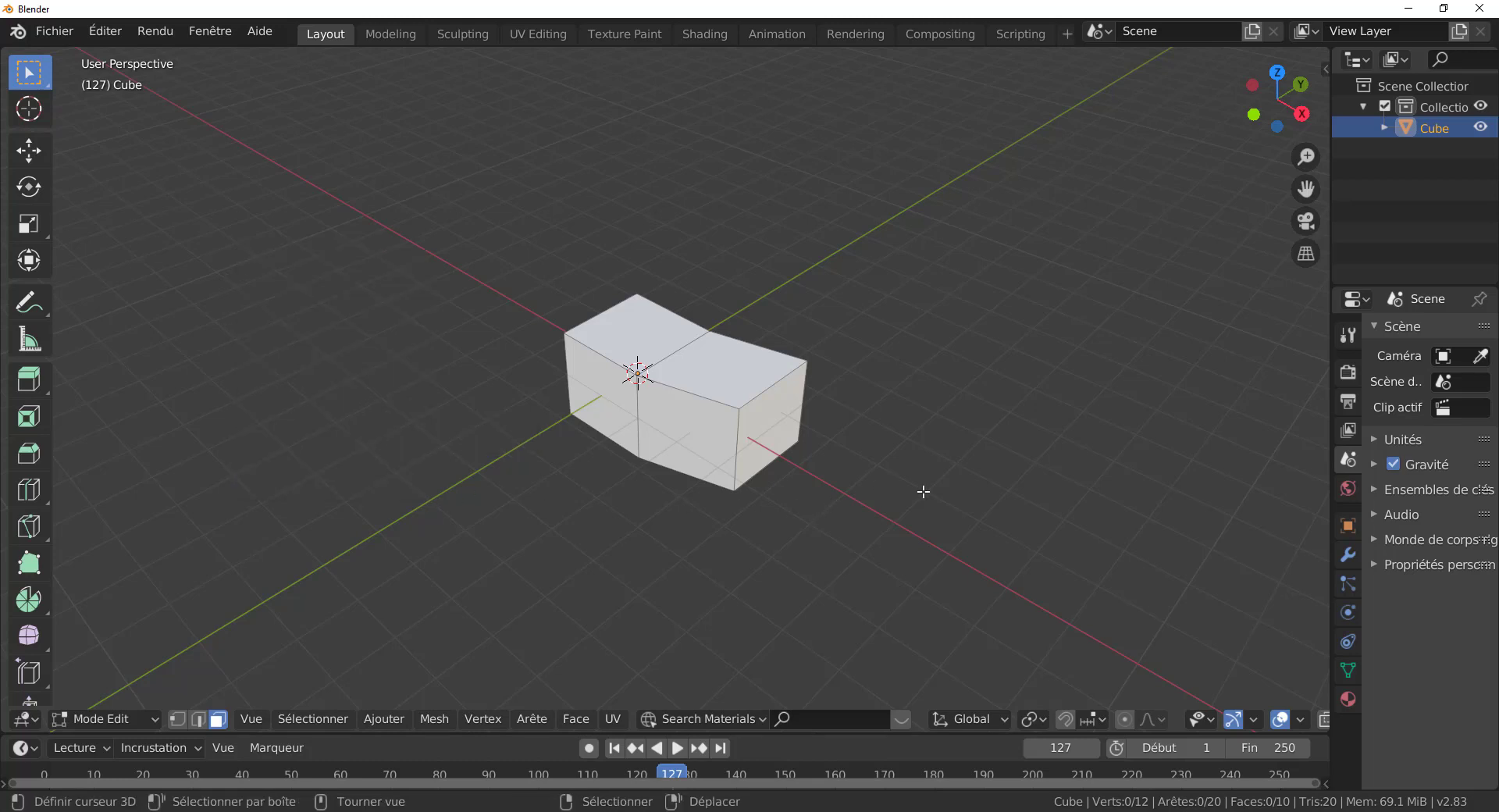
key("m")
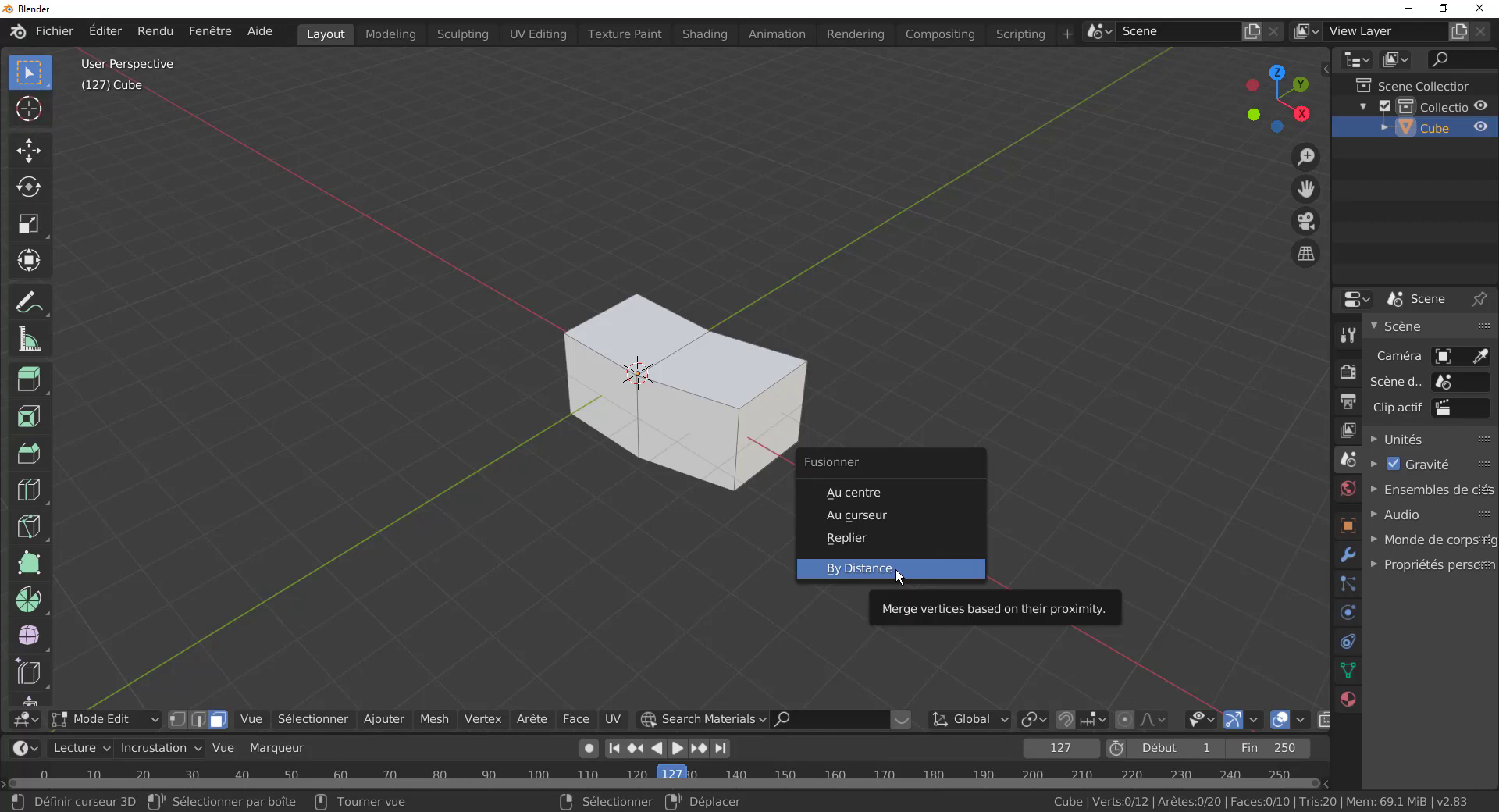
- Select all of the bent block's geometry and duplicate it in place without offset
key("Tab")
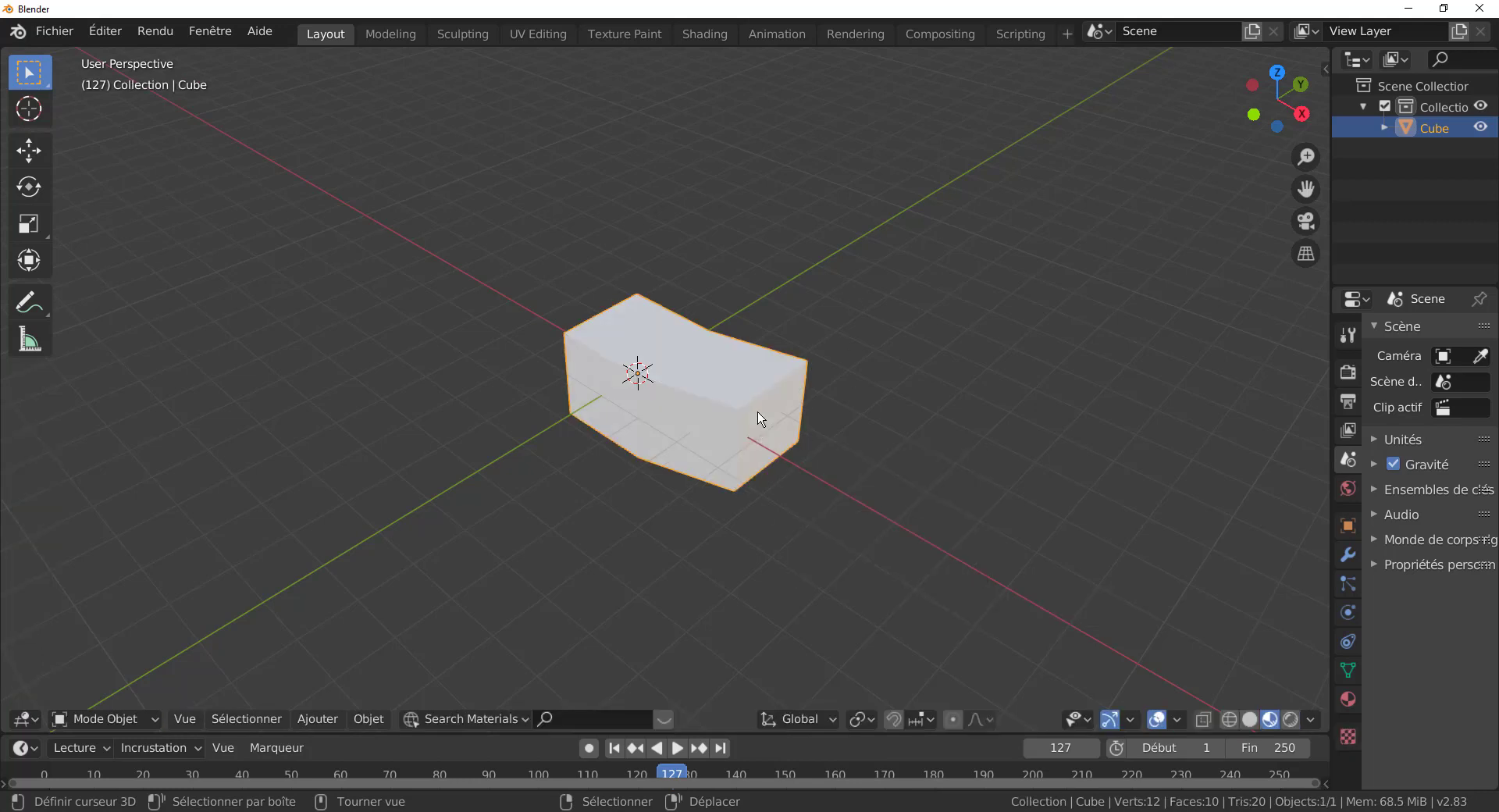
key("Tab")
key("a")
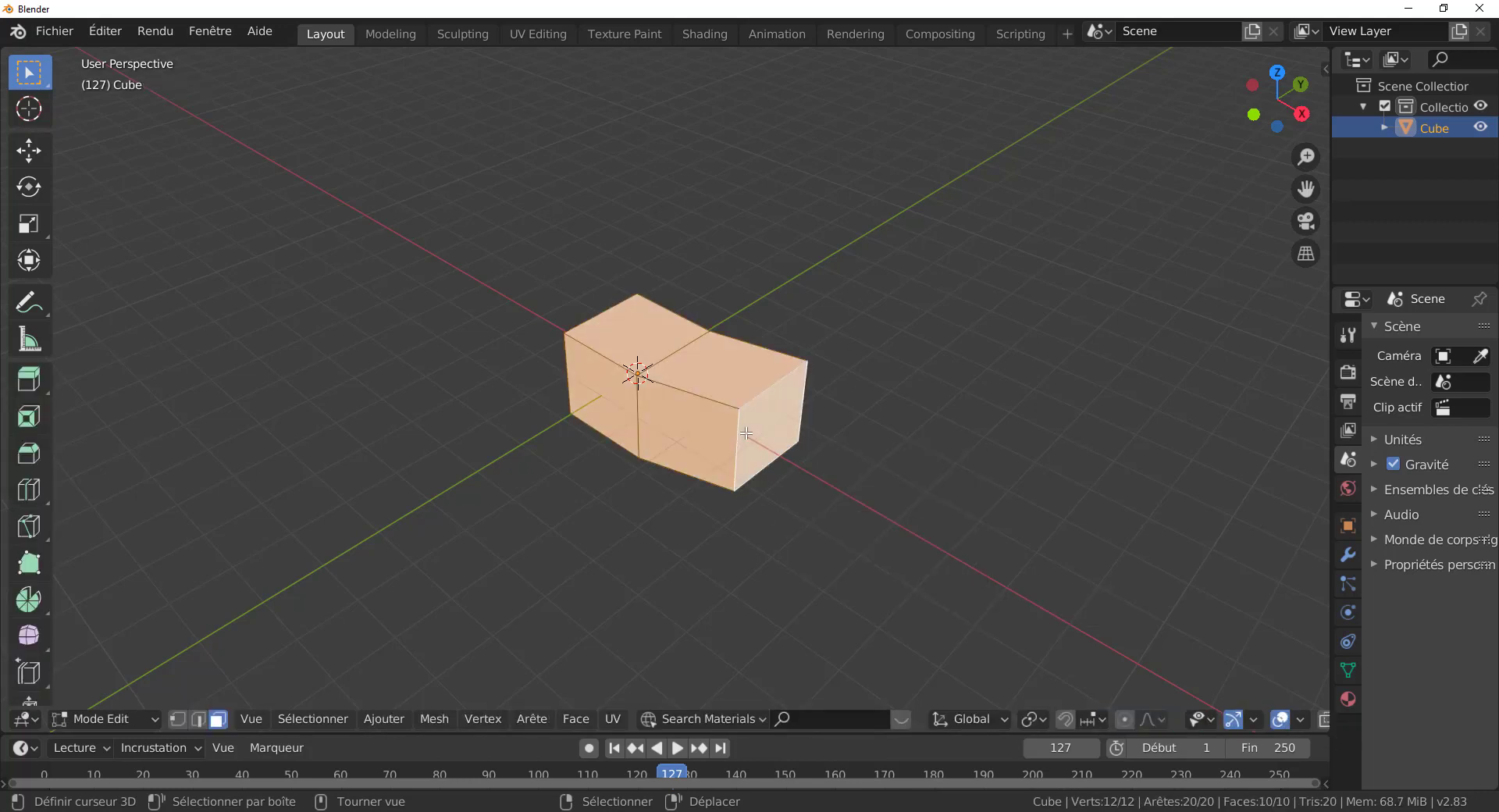
key("shift+d")
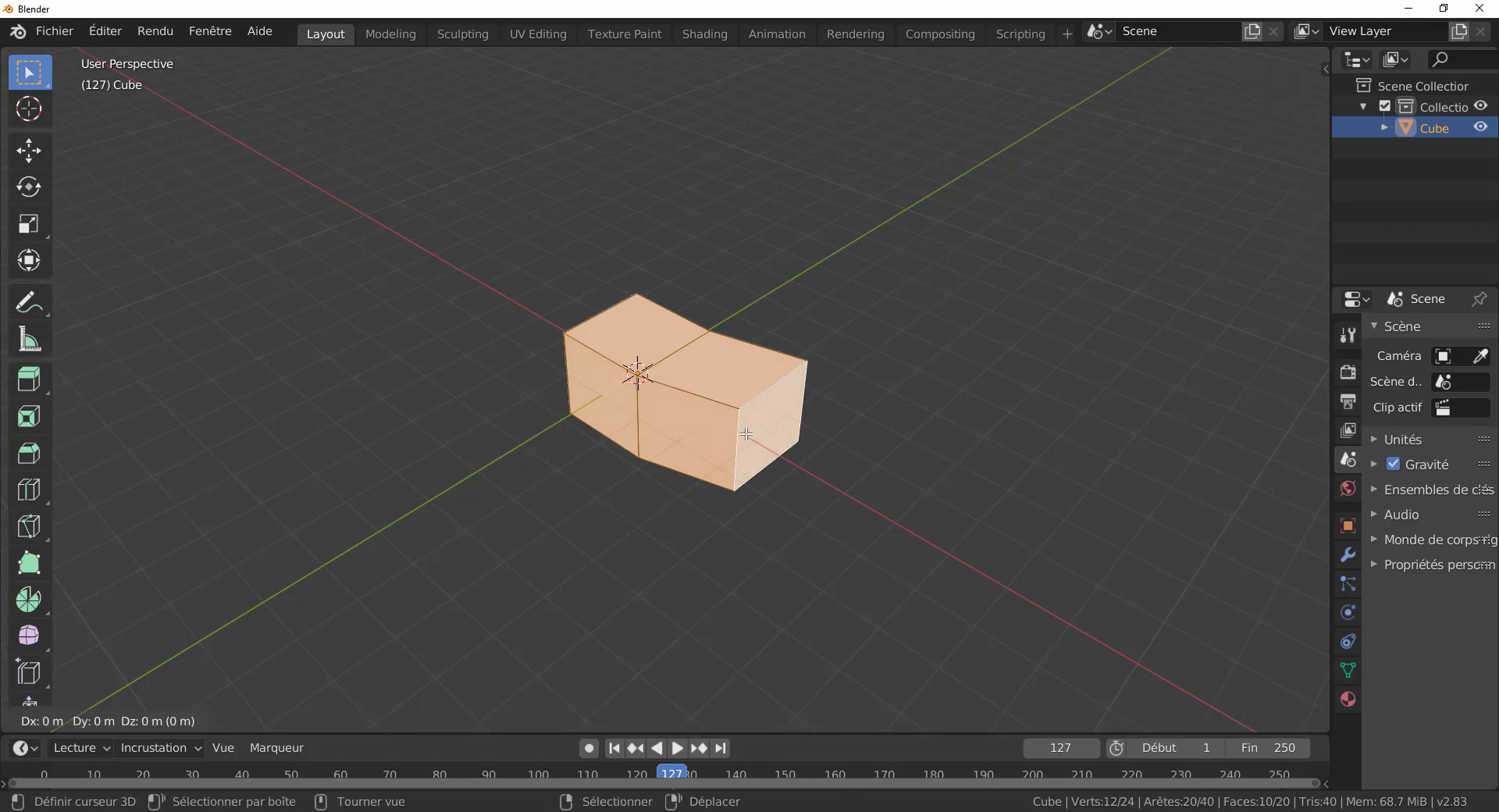
left_click(746, 434)
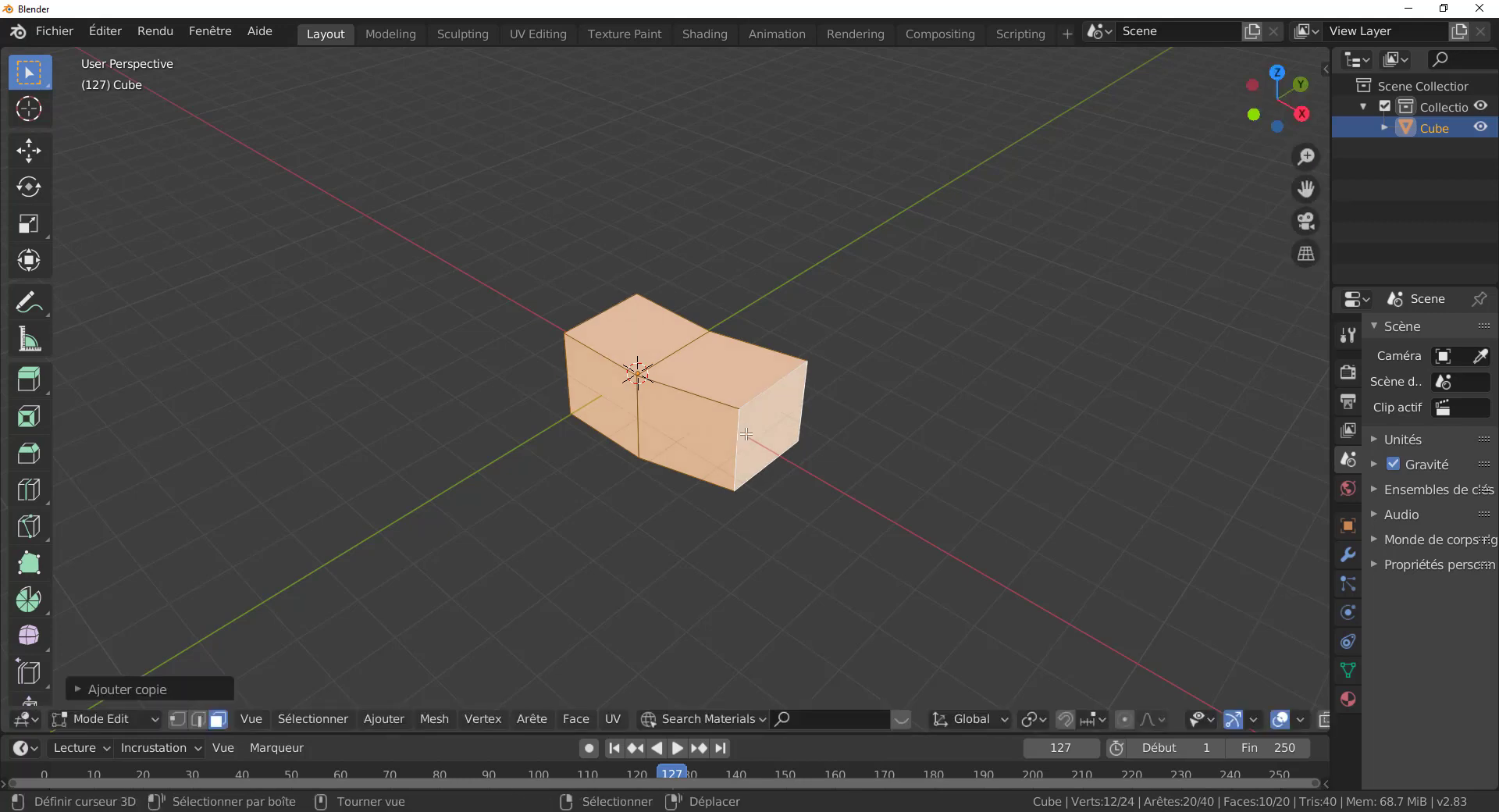
- Switch to vertex selection, try moving a corner vertex to check for doubled geometry, and cancel the move
left_click(178, 719)
scroll(638, 510, "up", 3)
right_click_drag(812, 435, 683, 411)
right_click(688, 389)
scroll(638, 531, "down", 4)
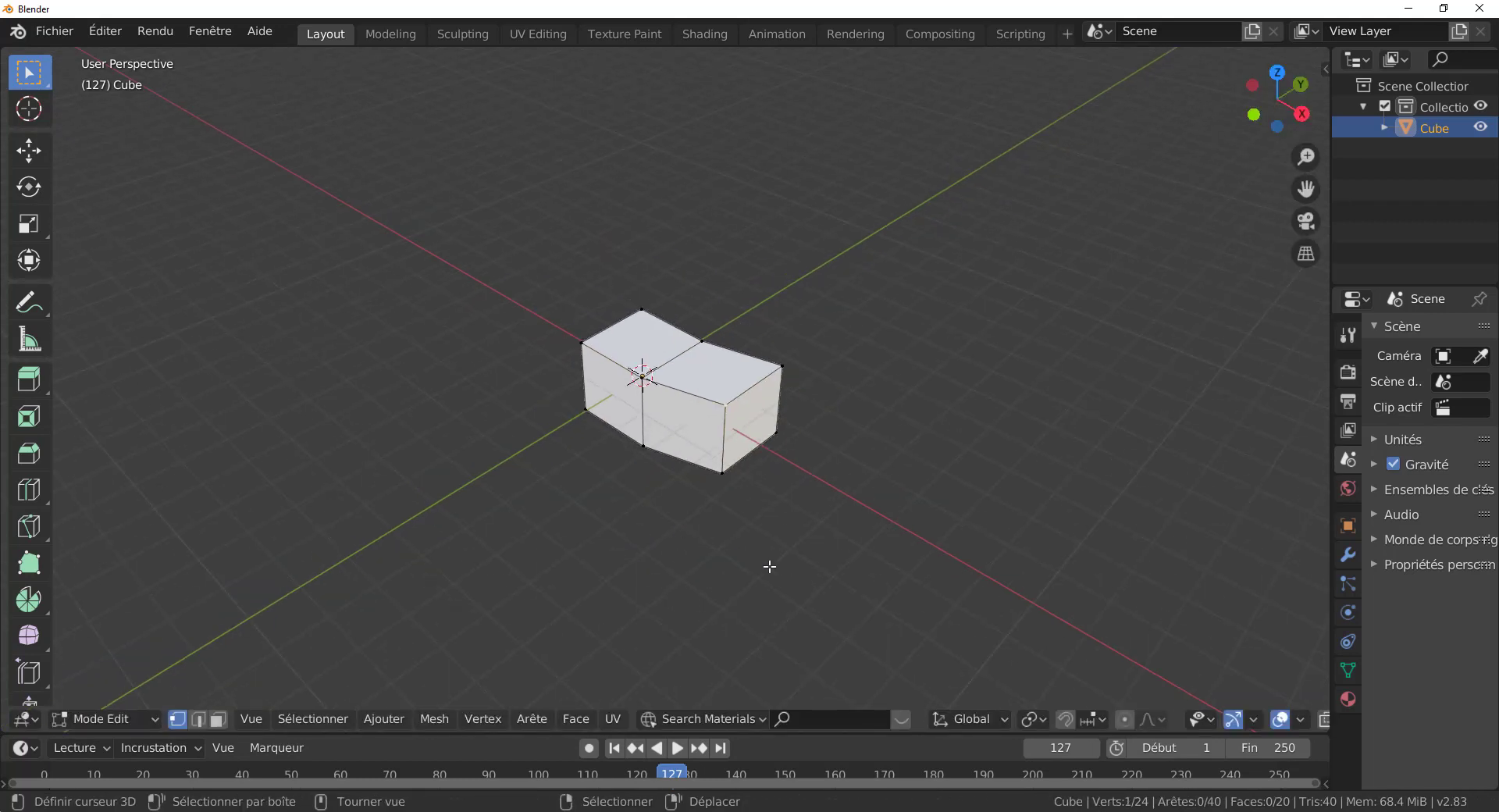
- Select the whole mesh and merge its overlapping vertices using By Distance from the Quick Favorites
key("a")
key("q")
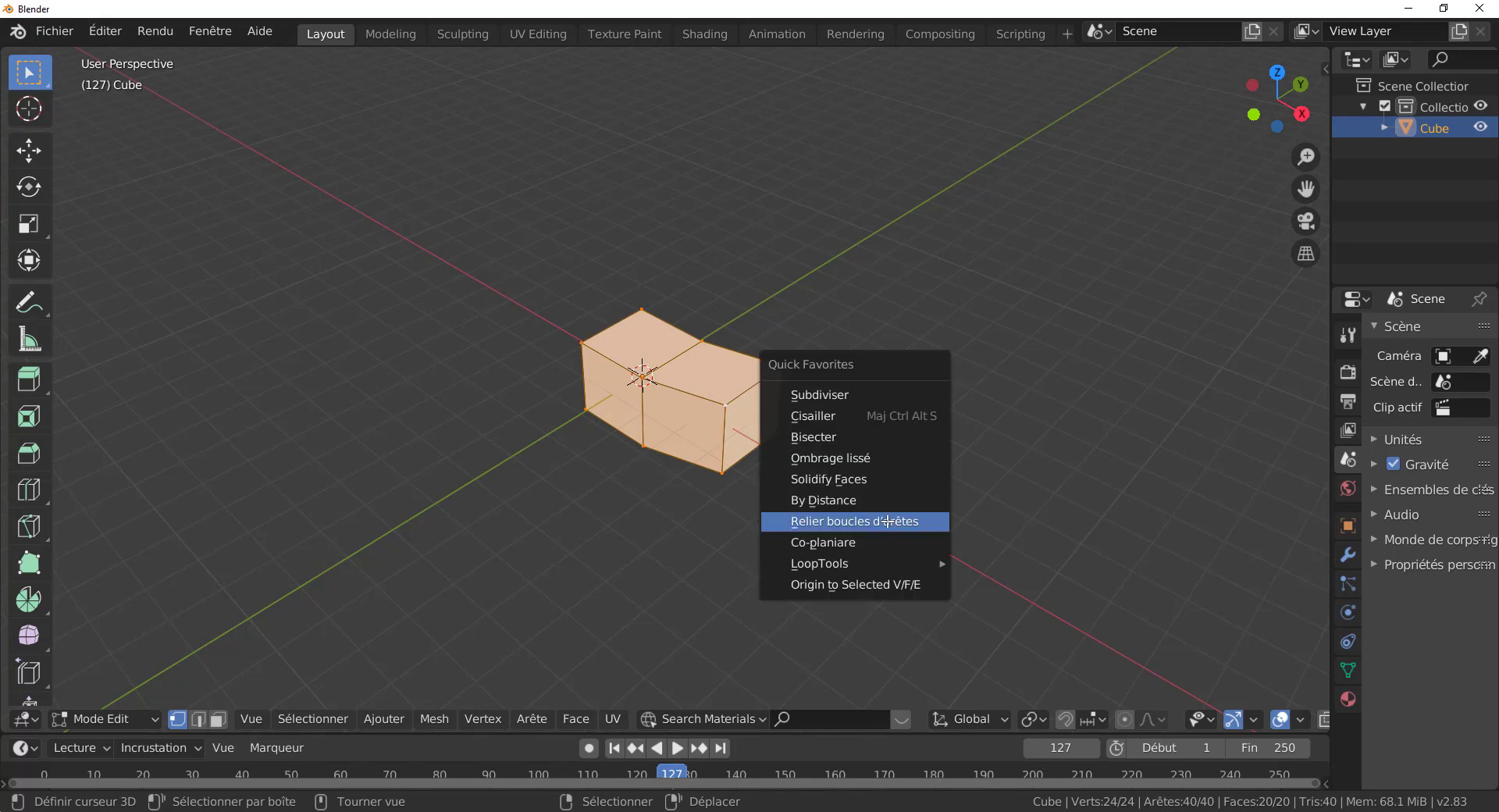
left_click(841, 504)
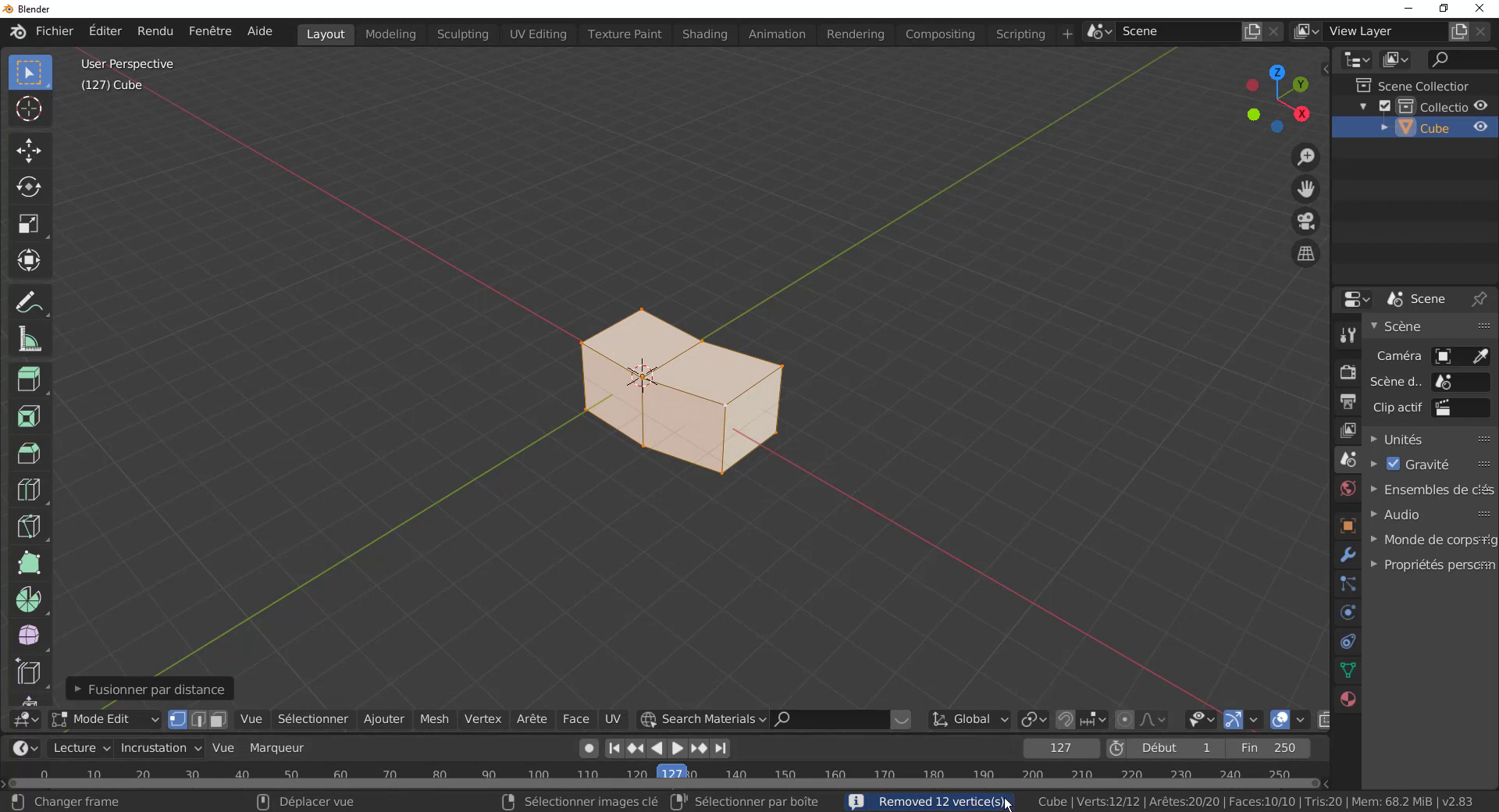
- Try moving a corner vertex, cancel the move, and inspect the merged mesh in Object Mode and Edit Mode
left_click(725, 404)
key("g")
left_click(758, 393)
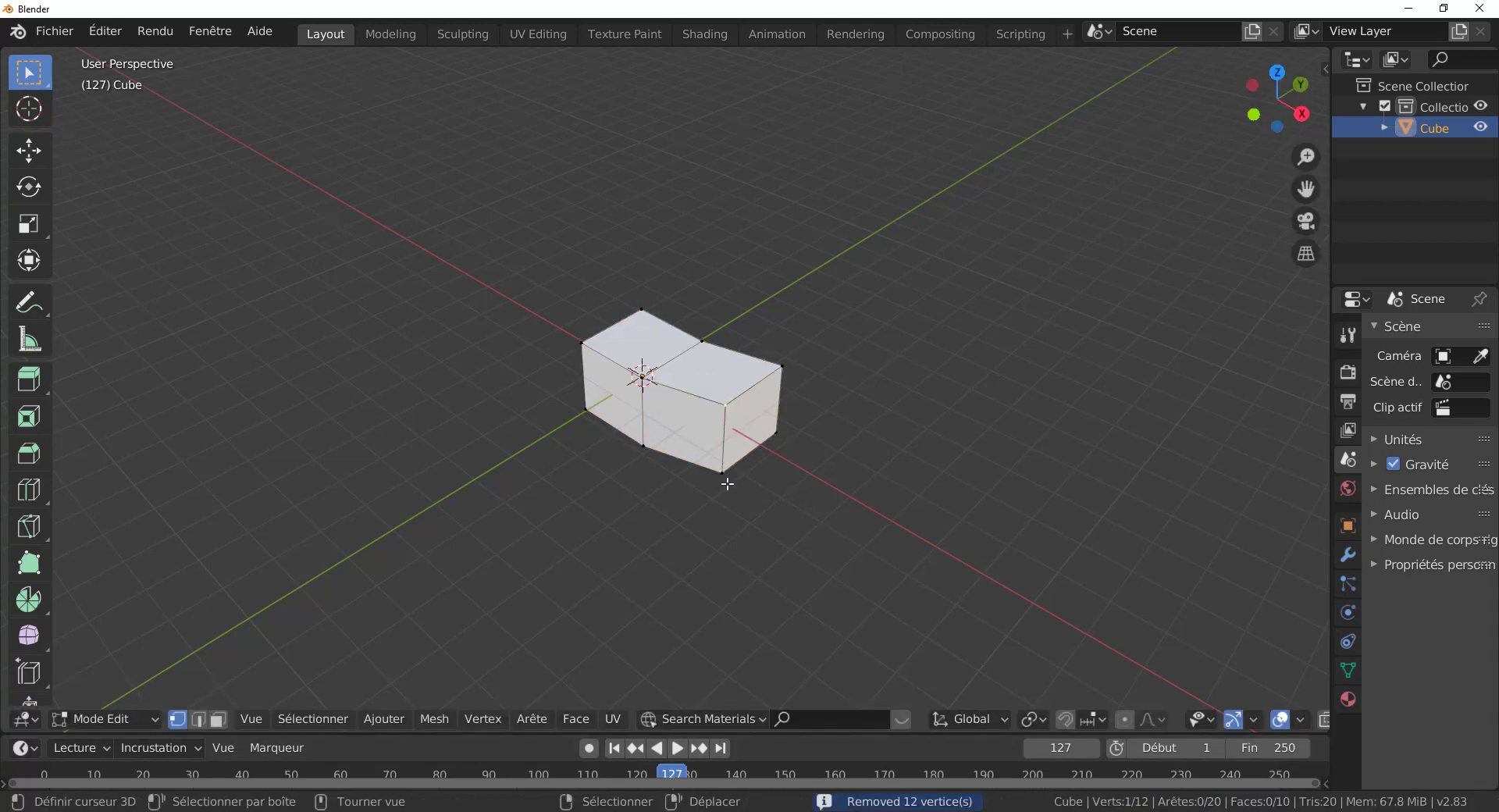
key("Tab")
scroll(726, 479, "up", 3)
key("Tab")
scroll(727, 491, "down", 1)
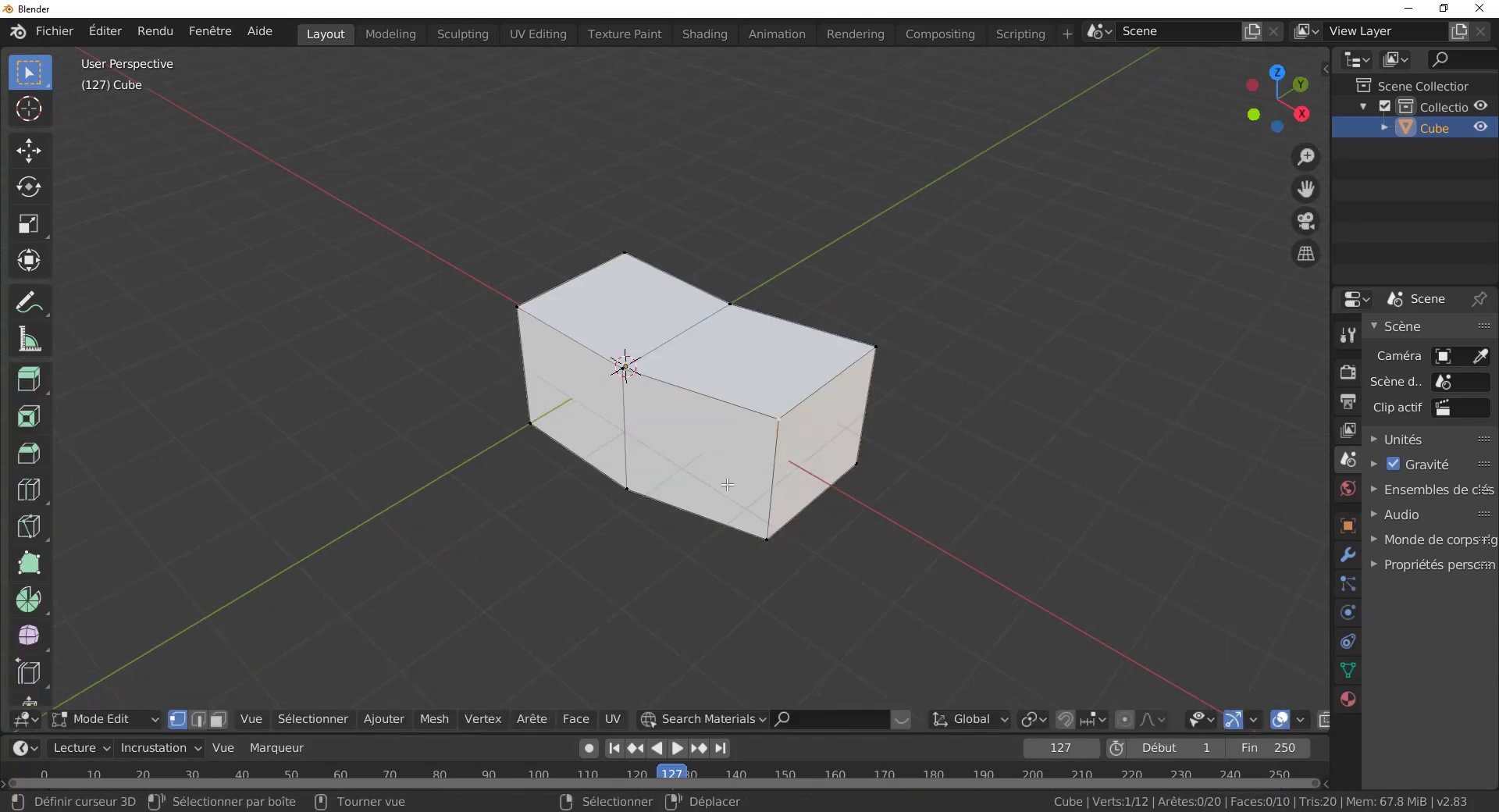
middle_click_drag(667, 557, 702, 540)
scroll(703, 539, "down", 1)
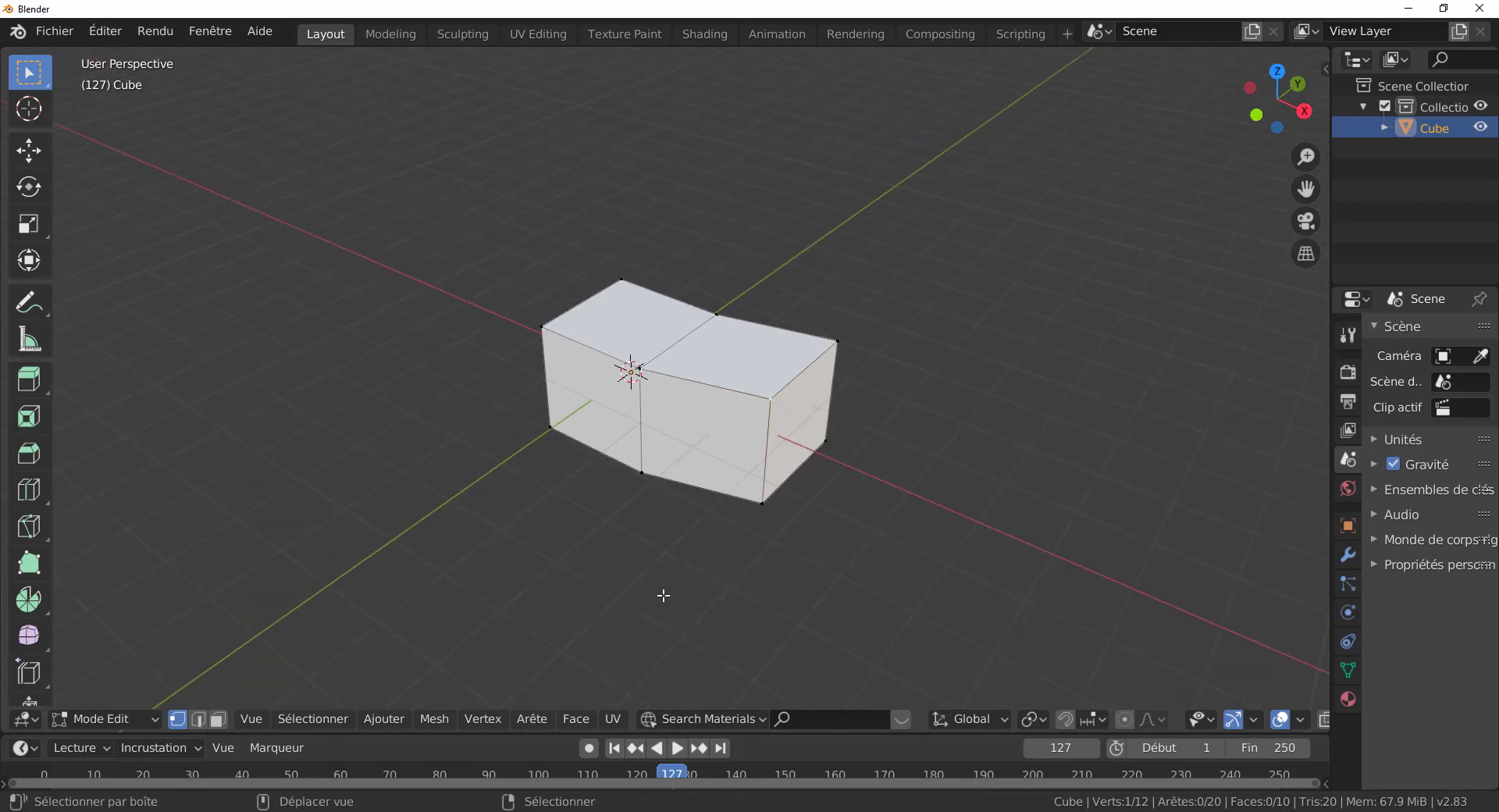
middle_click_drag(662, 596, 627, 593, "shift")
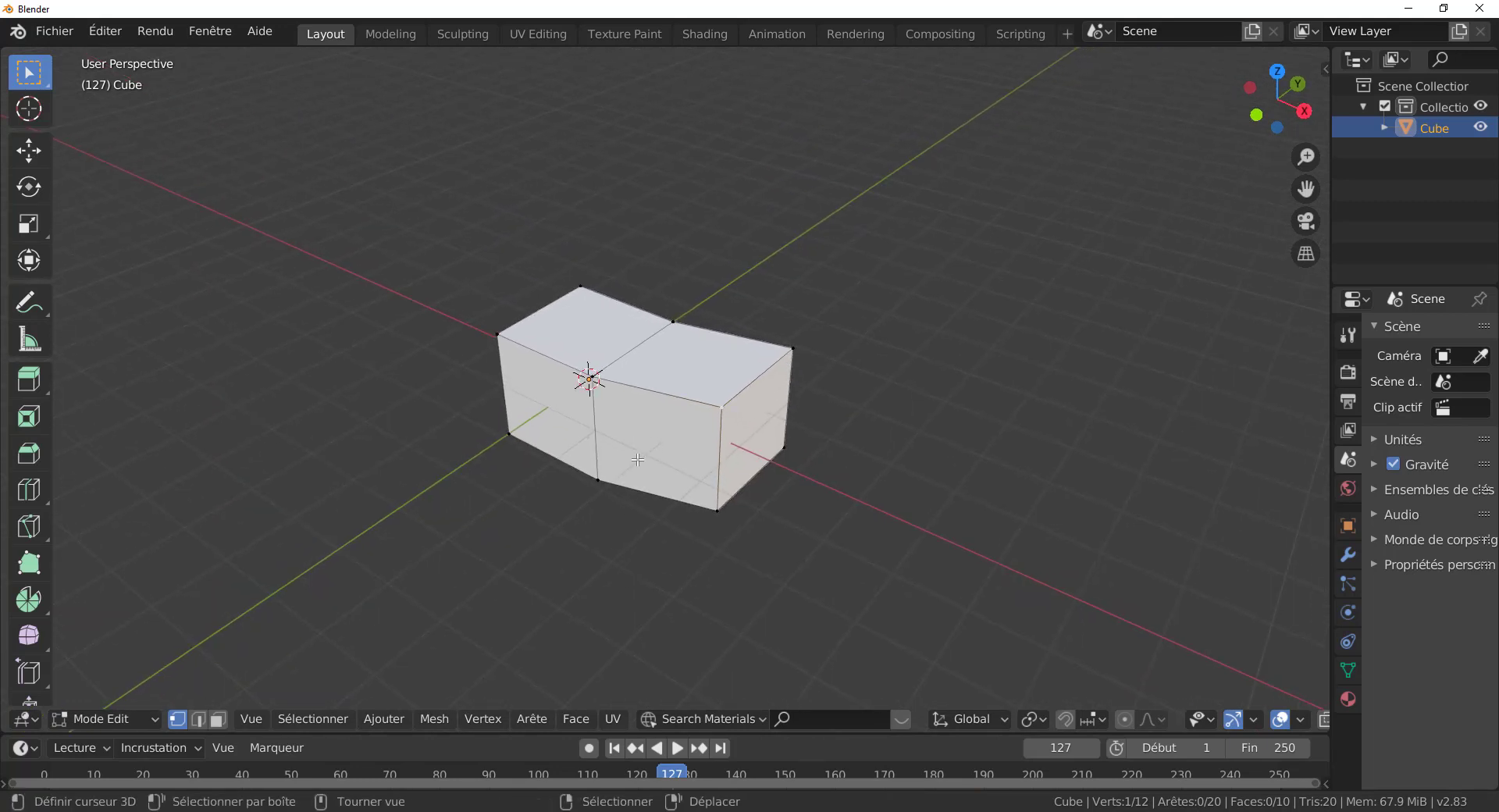
scroll(636, 463, "up", 2)
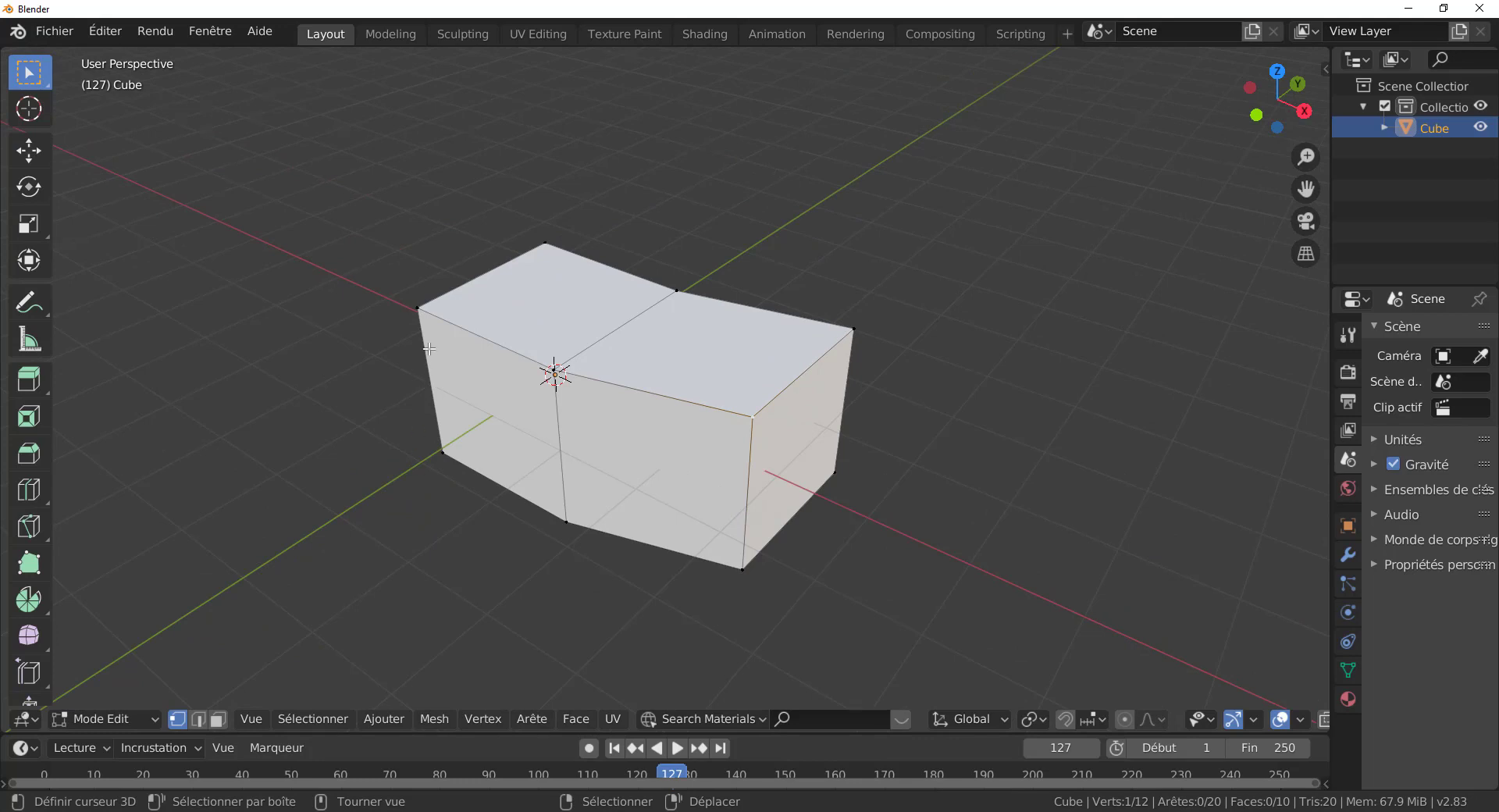
- Try the Co-planiare selection from the Quick Favorites with only a single vertex selected
key("q")
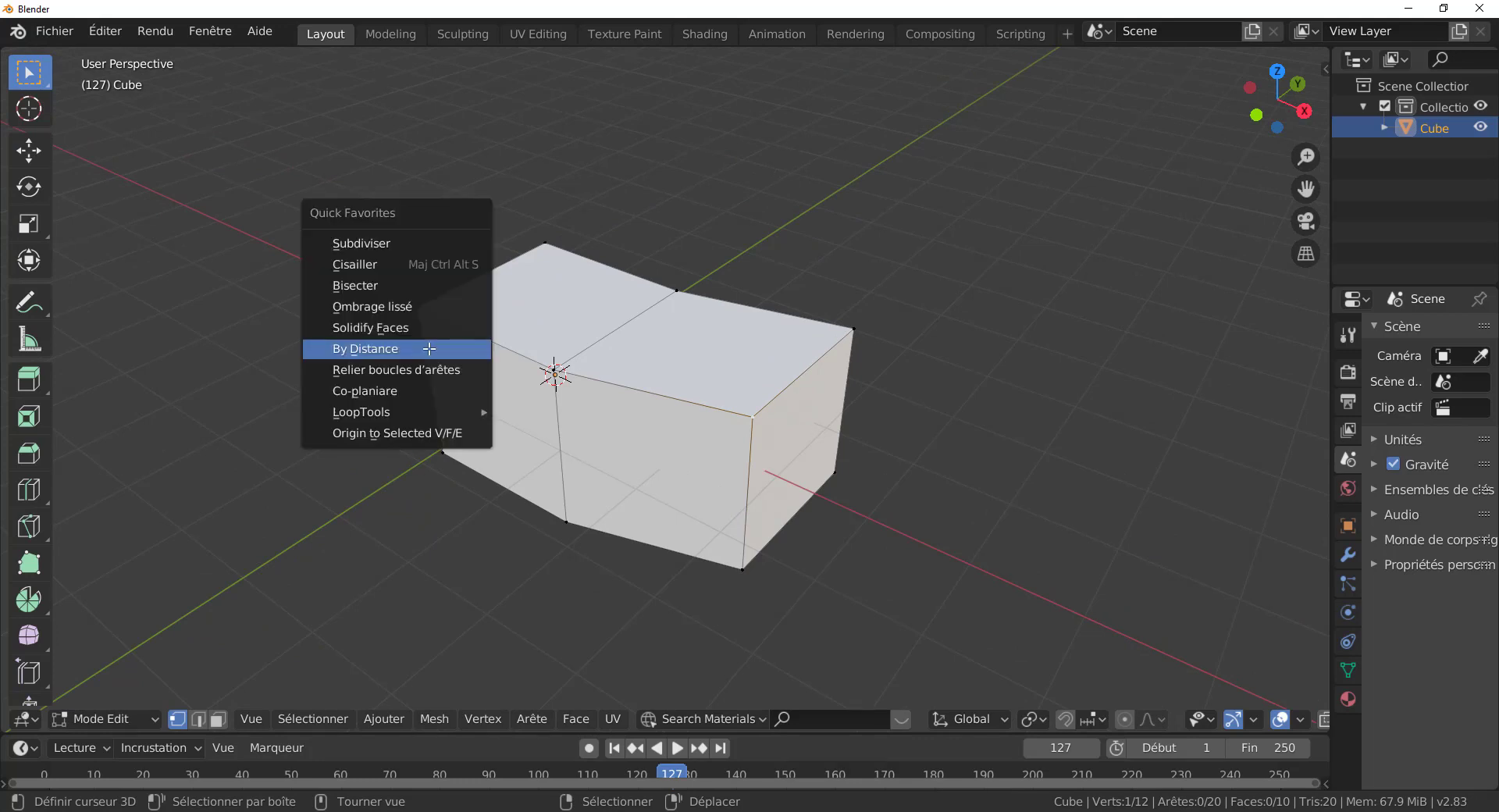
left_click(378, 388)
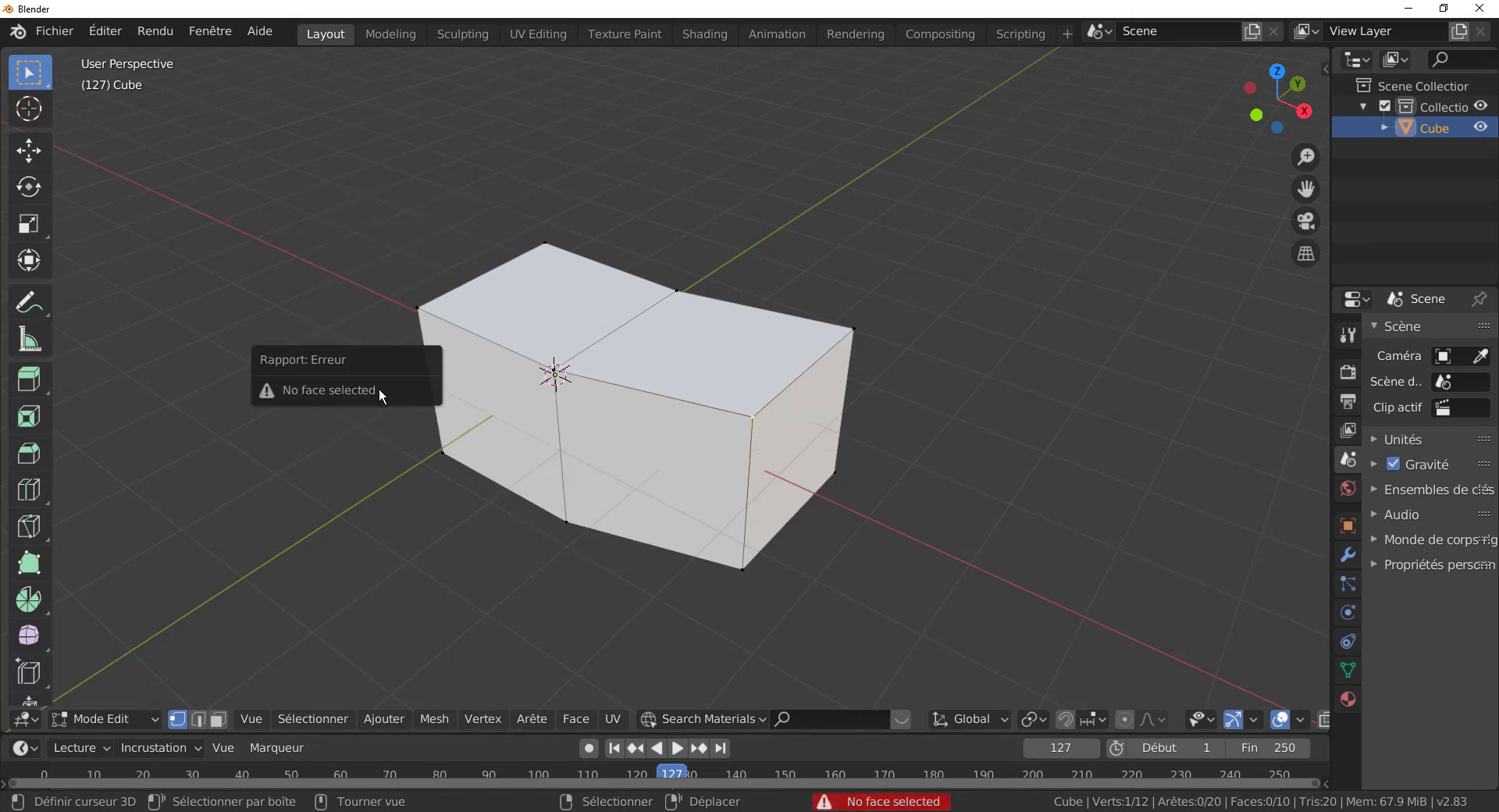
scroll(662, 365, "down", 5)
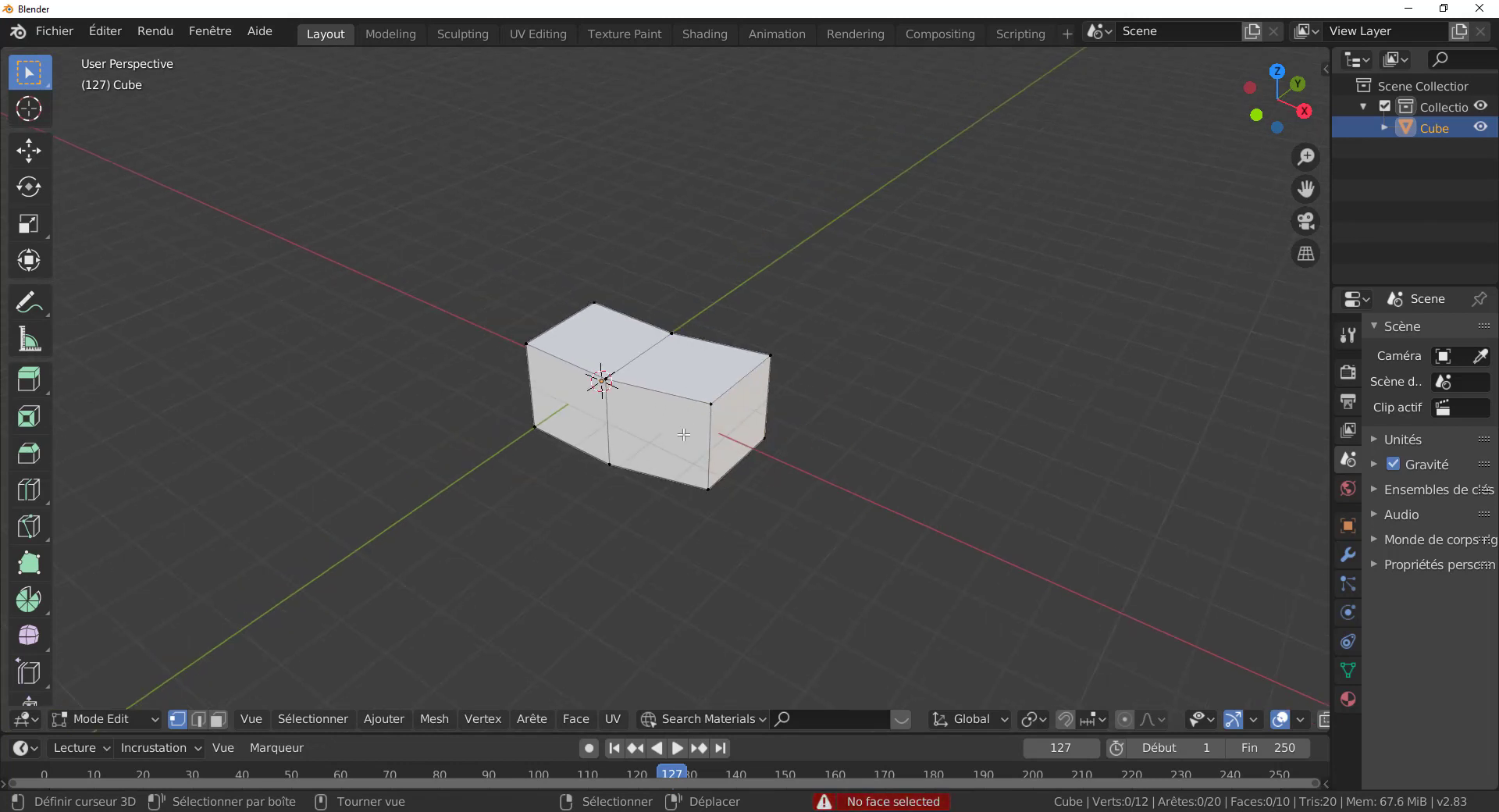
- Switch to face selection, select the top face of the original cube section, and apply Co-planiare from the Quick Favorites
middle_click_drag(662, 365, 792, 435)
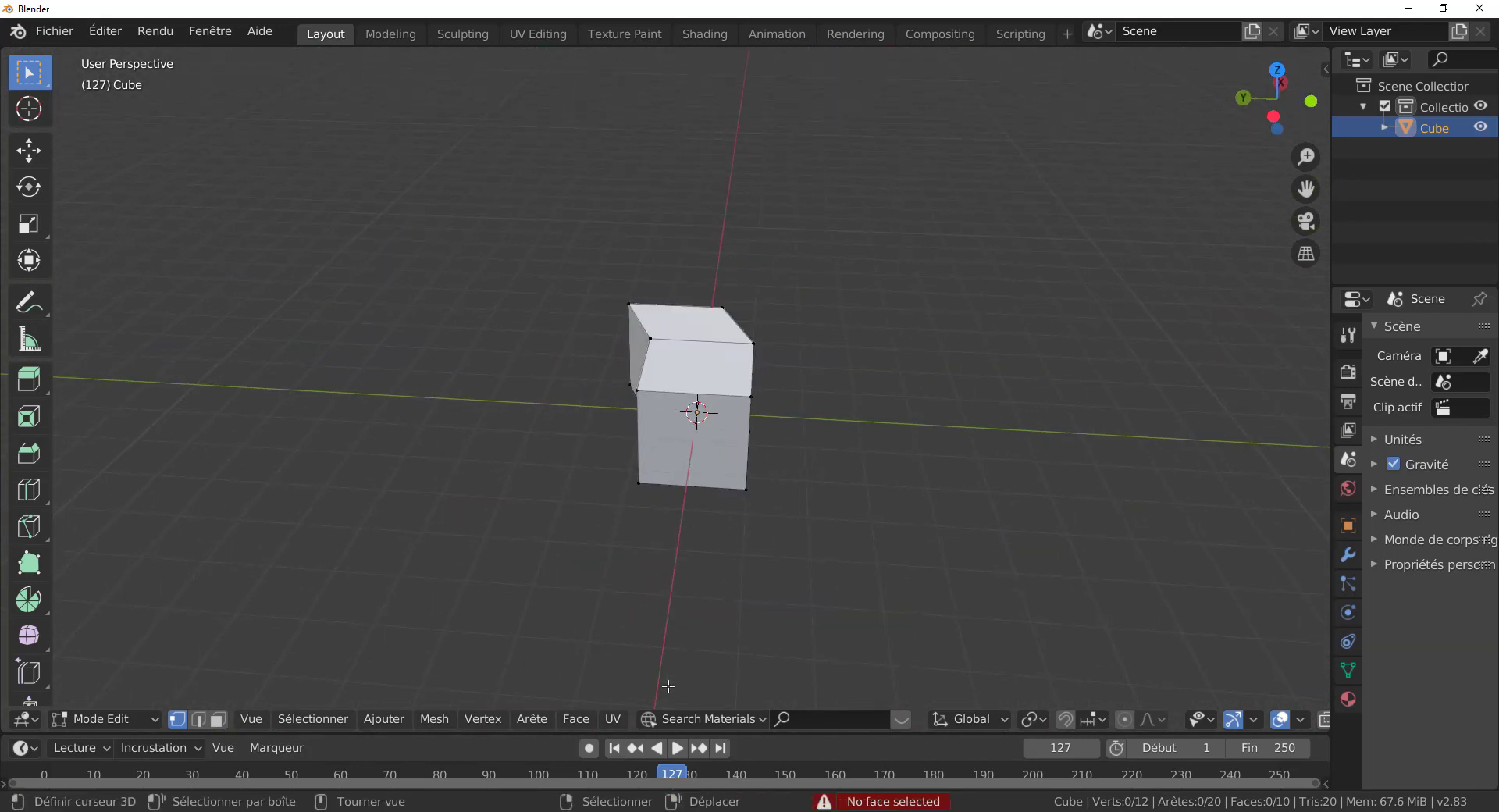
left_click(218, 718)
left_click(714, 359)
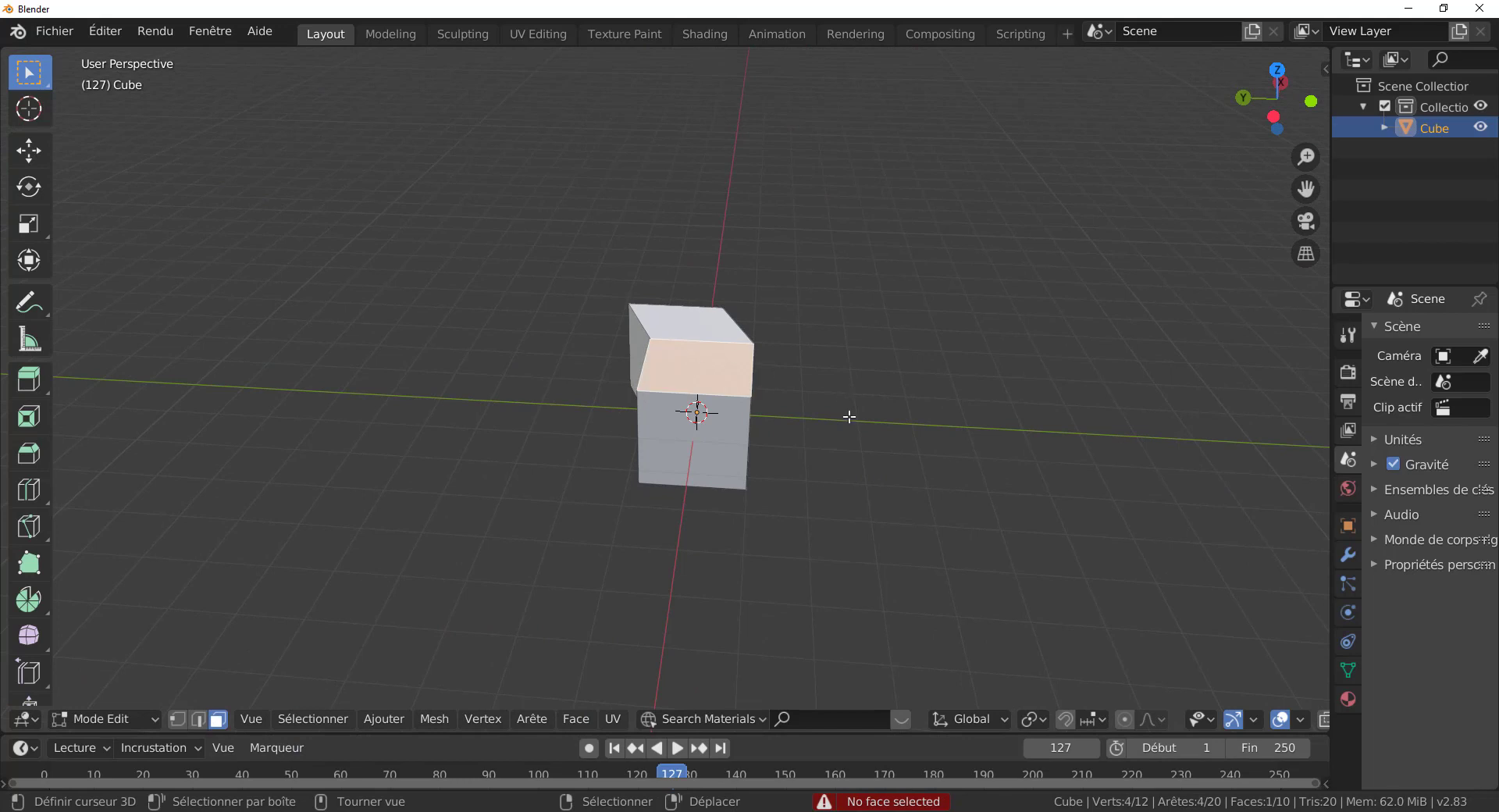
middle_click_drag(849, 417, 751, 452)
key("q")
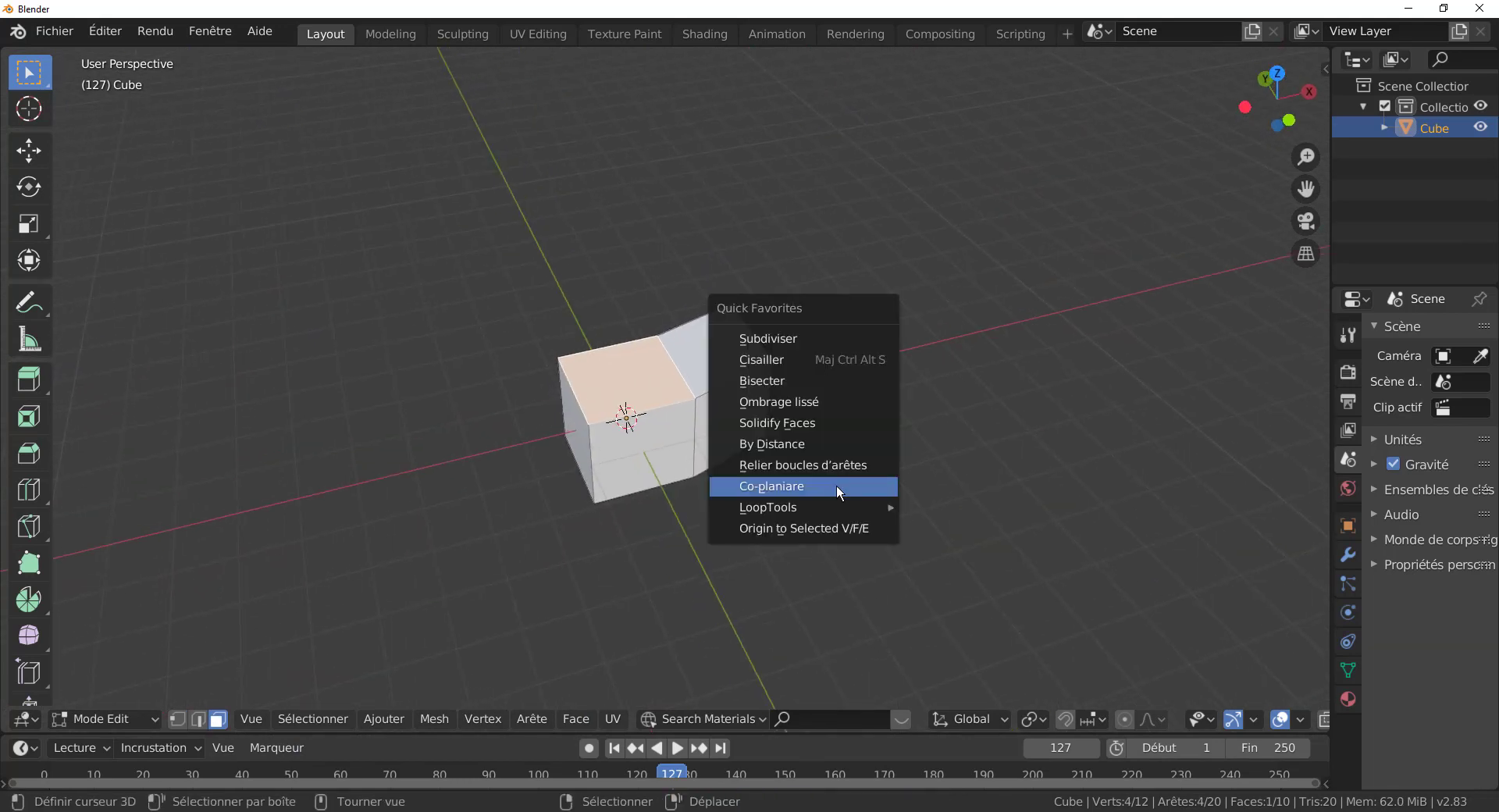
left_click(808, 487)
- Select the face at the cube's free end along the Y axis and extrude it outward four times into a long row
middle_click_drag(767, 397, 826, 362)
right_click(720, 412)
scroll(773, 441, "down", 3)
mouse_move(787, 448)
middle_mouse_down()
mouse_move(816, 451)
mouse_move(805, 454)
middle_mouse_up()
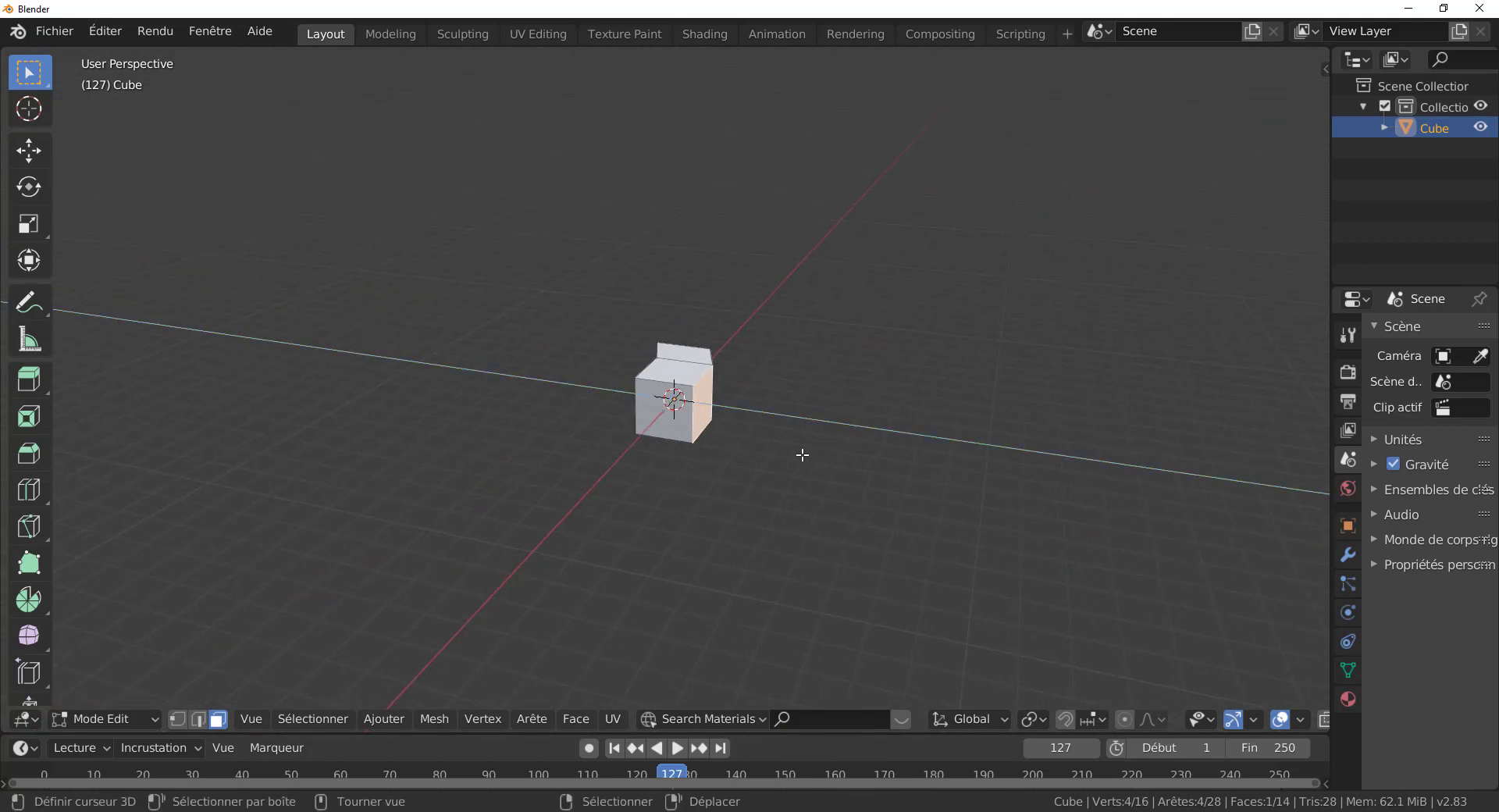
key("e")
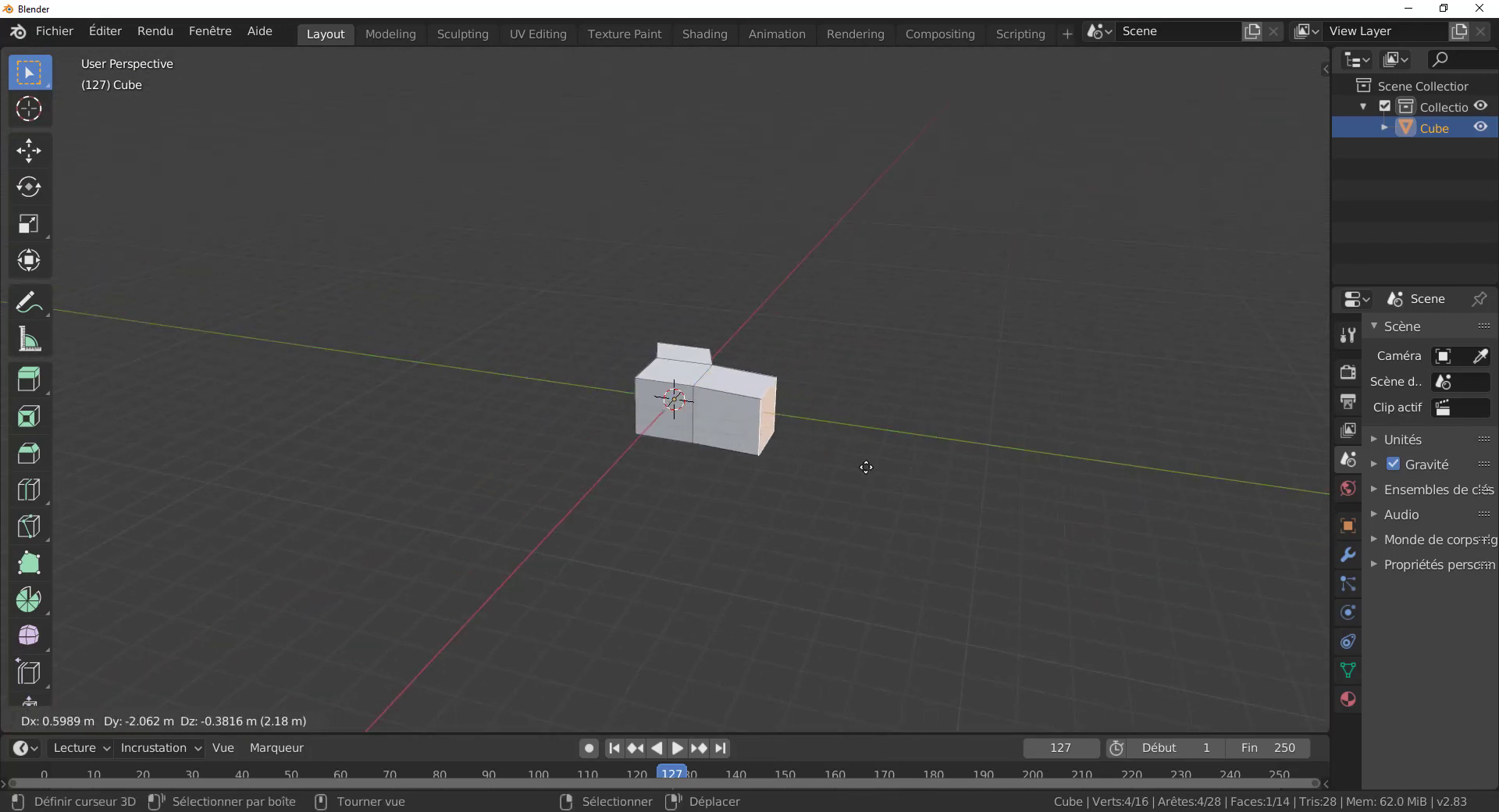
key("z")
left_click(840, 466)
key("e")
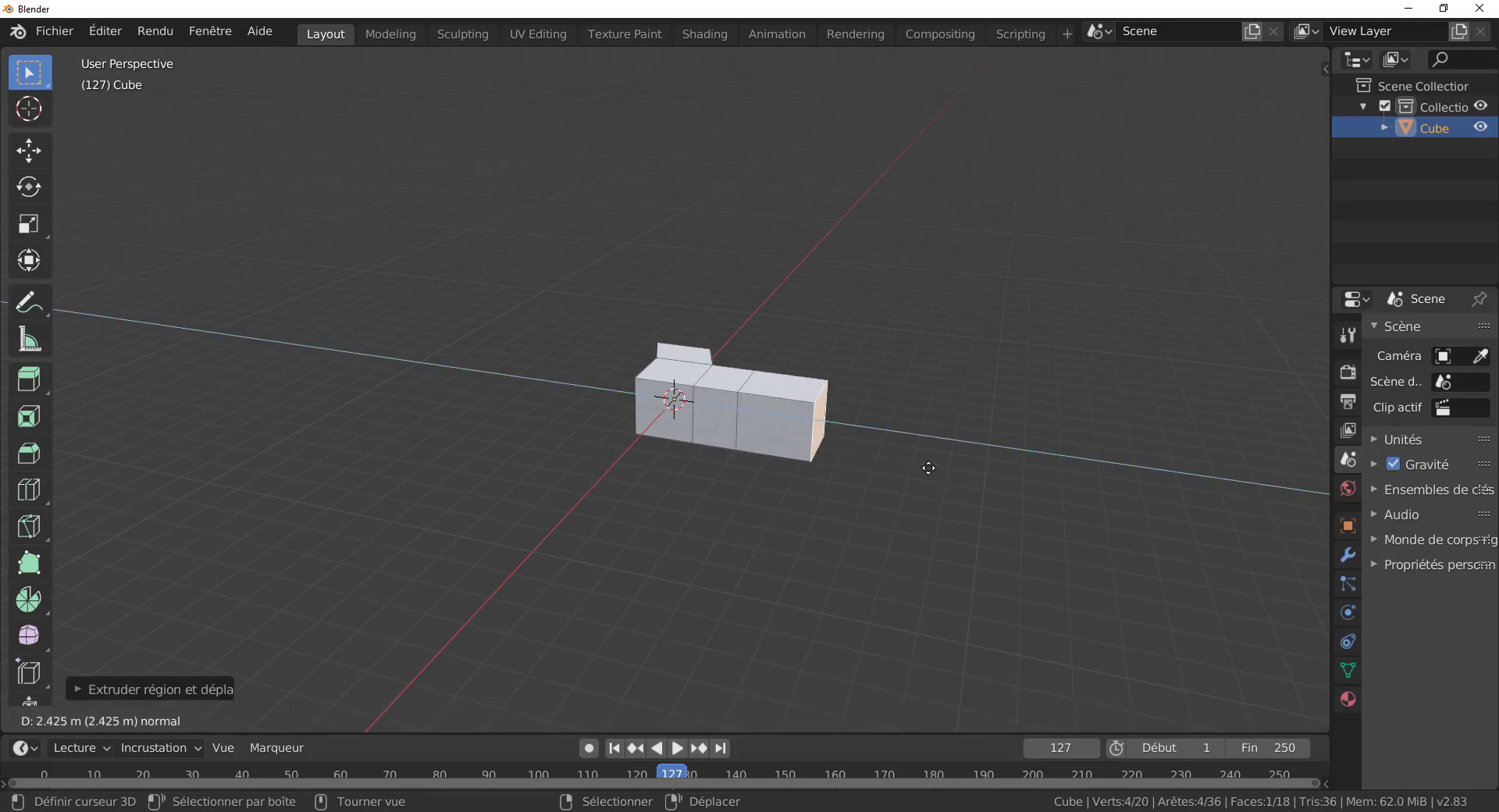
left_click(933, 467)
key("e")
left_click(1085, 498)
key("e")
left_click(1218, 524)
- Select all five top faces along the extruded row
middle_click_drag(980, 537, 728, 497)
left_click(684, 401)
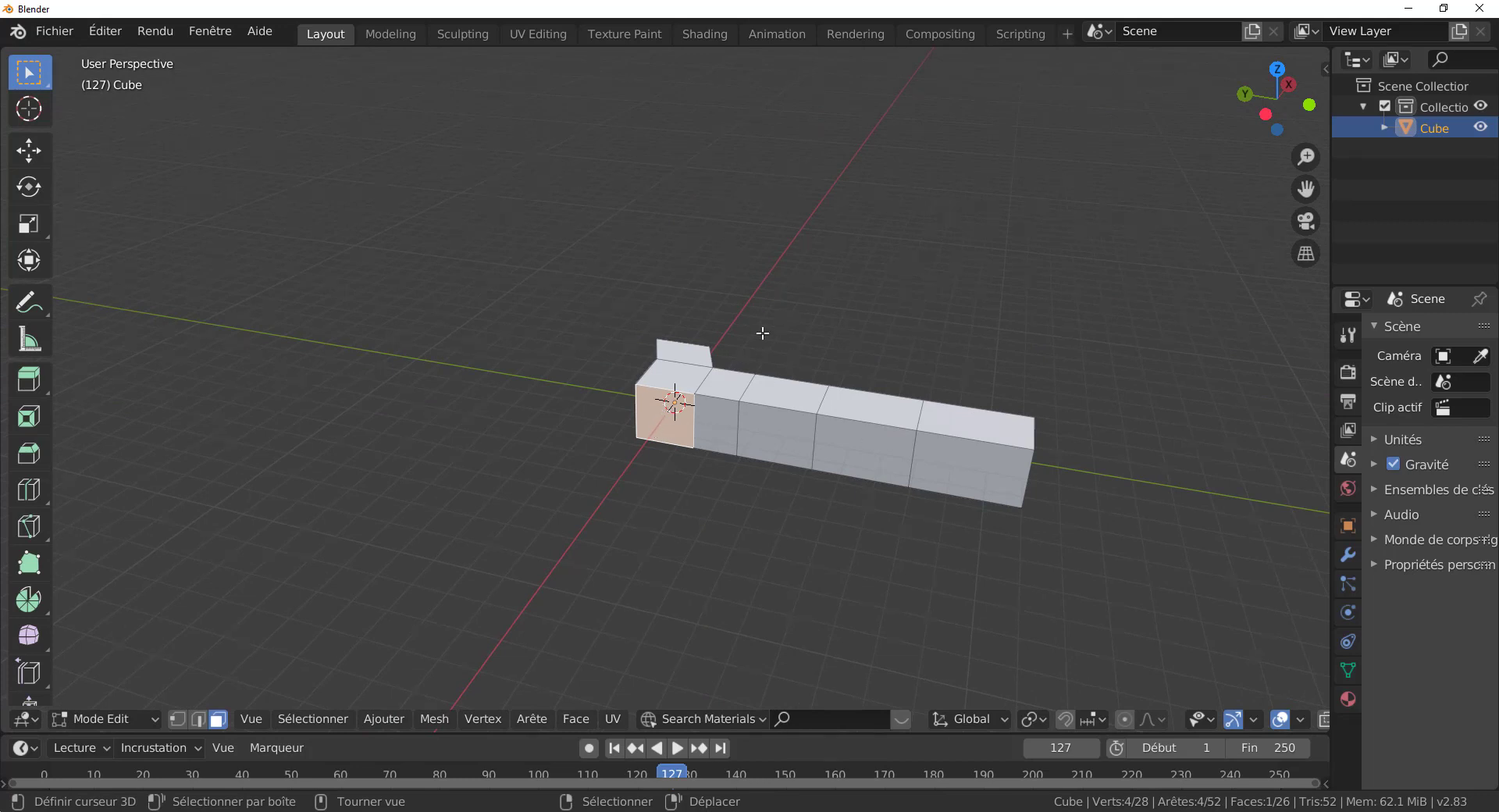
right_click(681, 376)
right_click(744, 408, "shift")
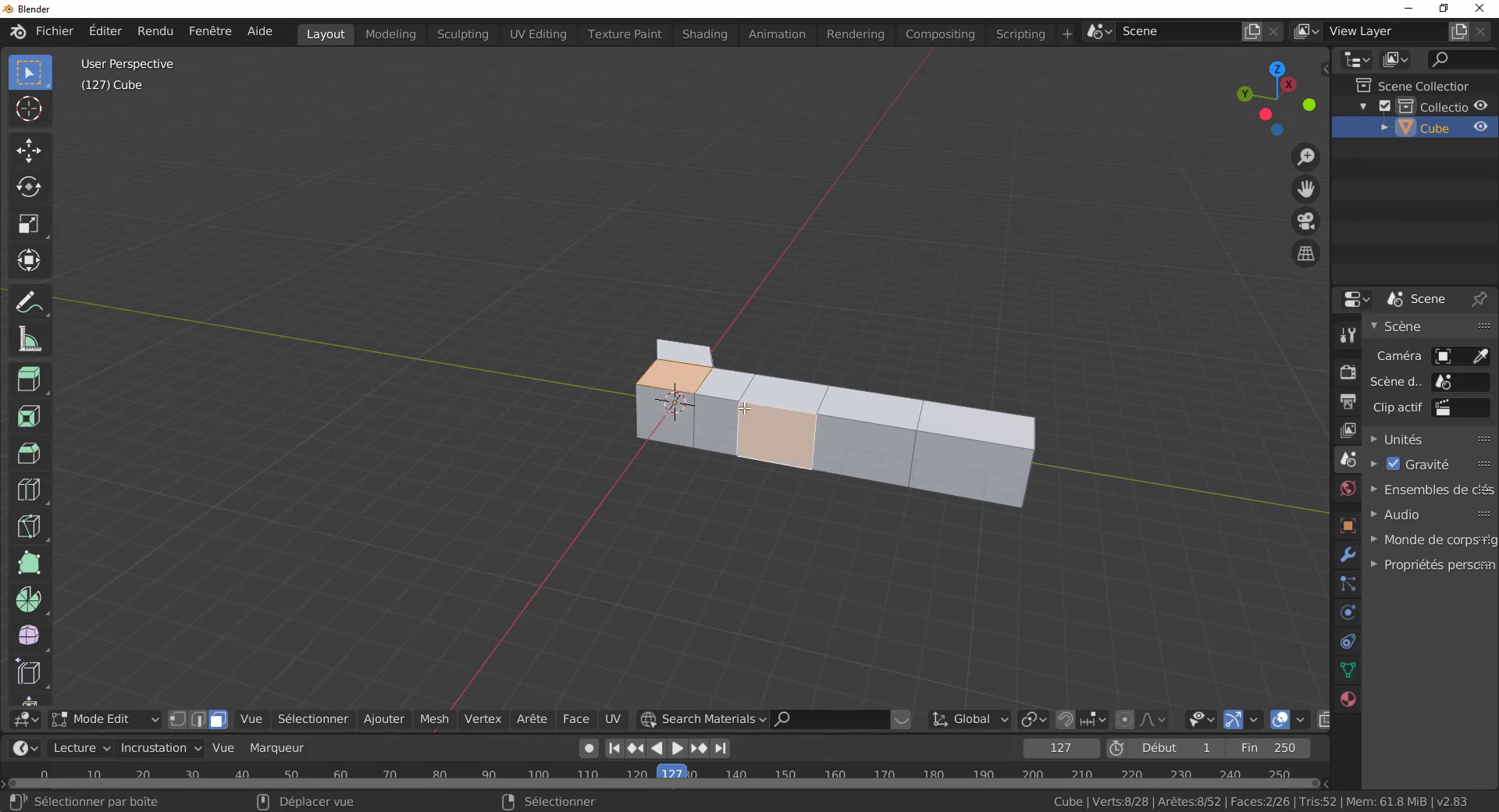
right_click(728, 389, "shift")
right_click(723, 386)
right_click(689, 377, "shift")
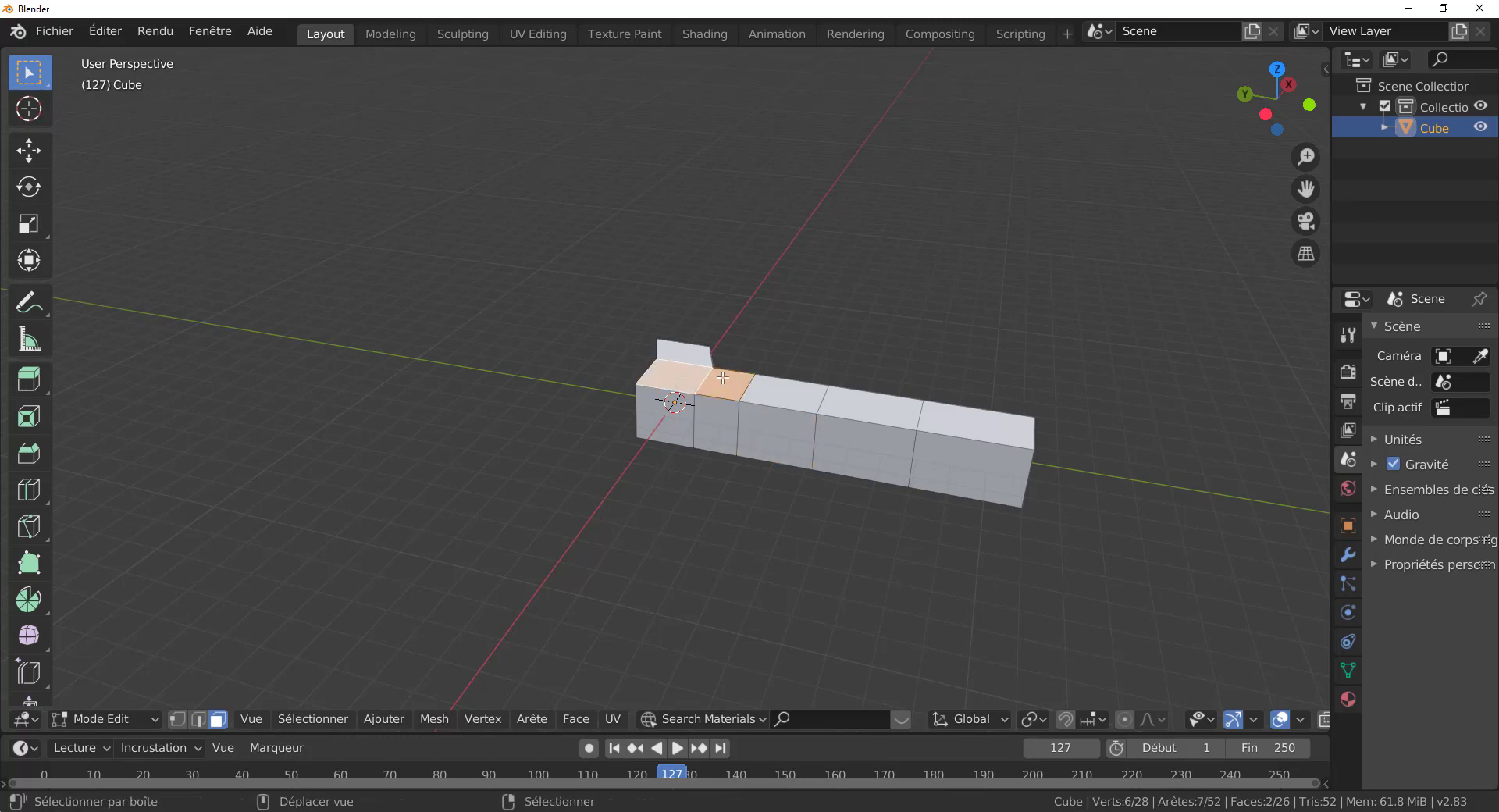
right_click(786, 393, "shift")
right_click(893, 411, "shift")
right_click(937, 415, "shift")
- Extrude the selected top faces upward along their normal four times to form a tall wall
key("e")
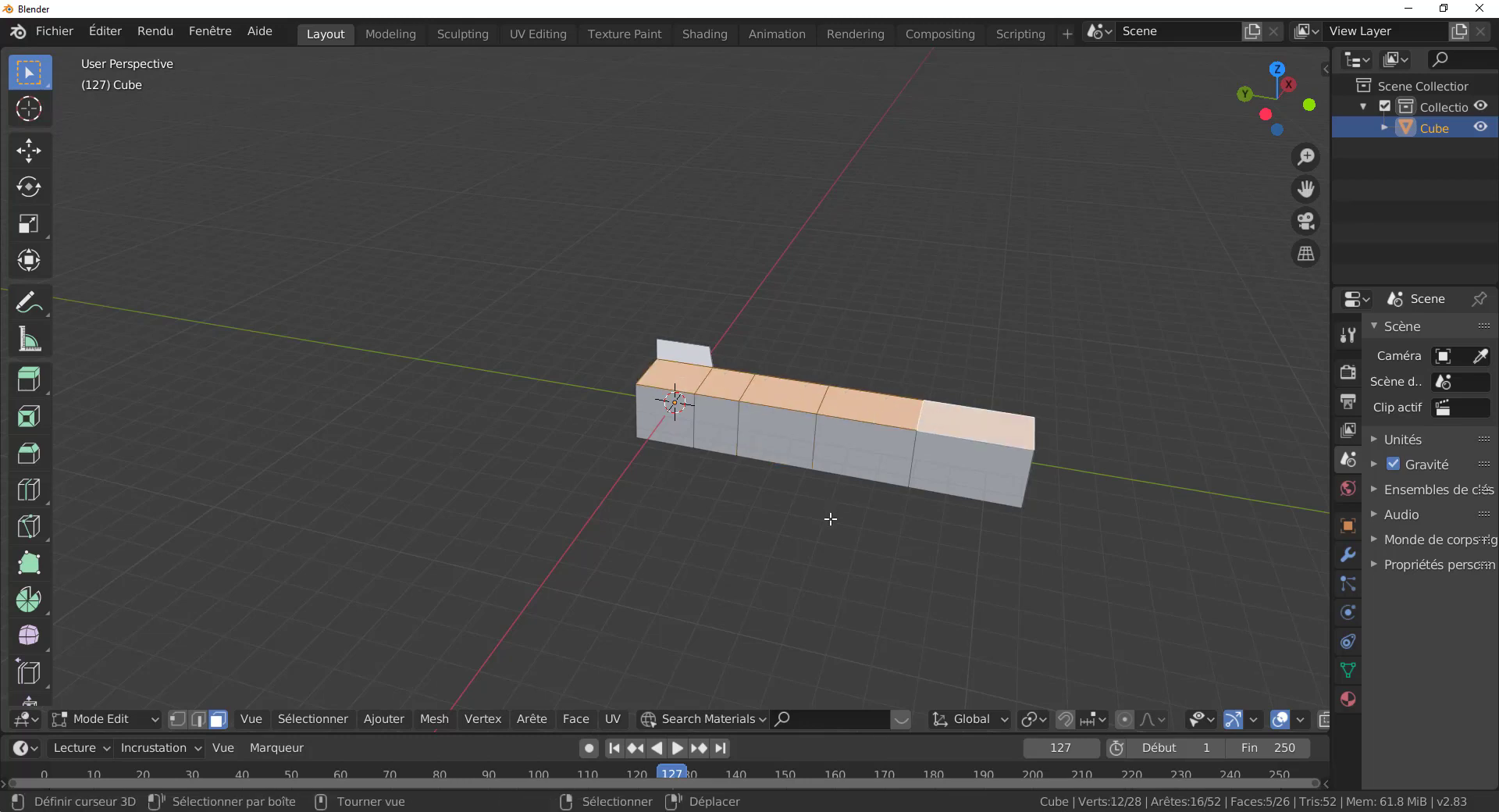
middle_click(828, 468)
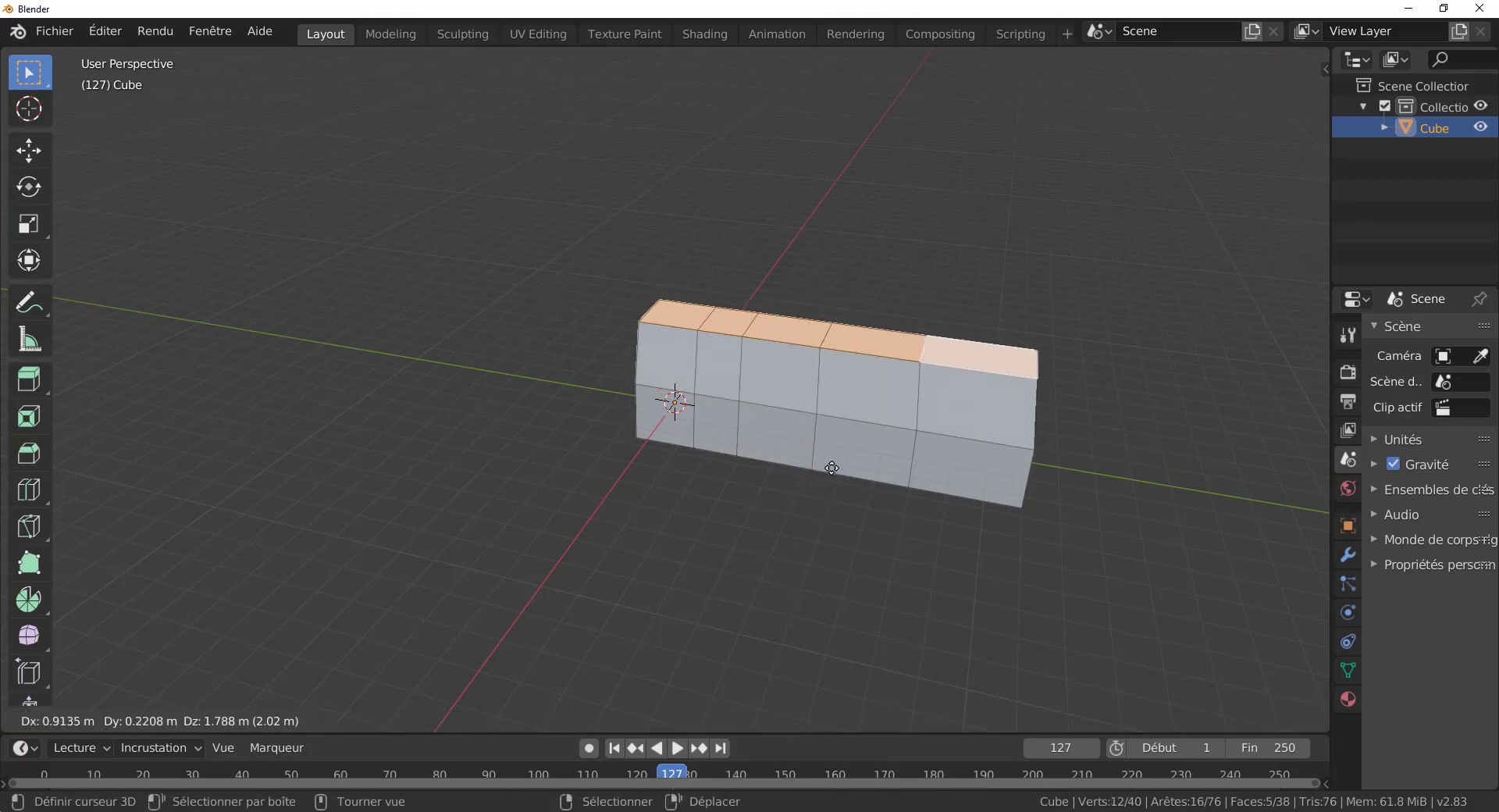
middle_click(832, 415)
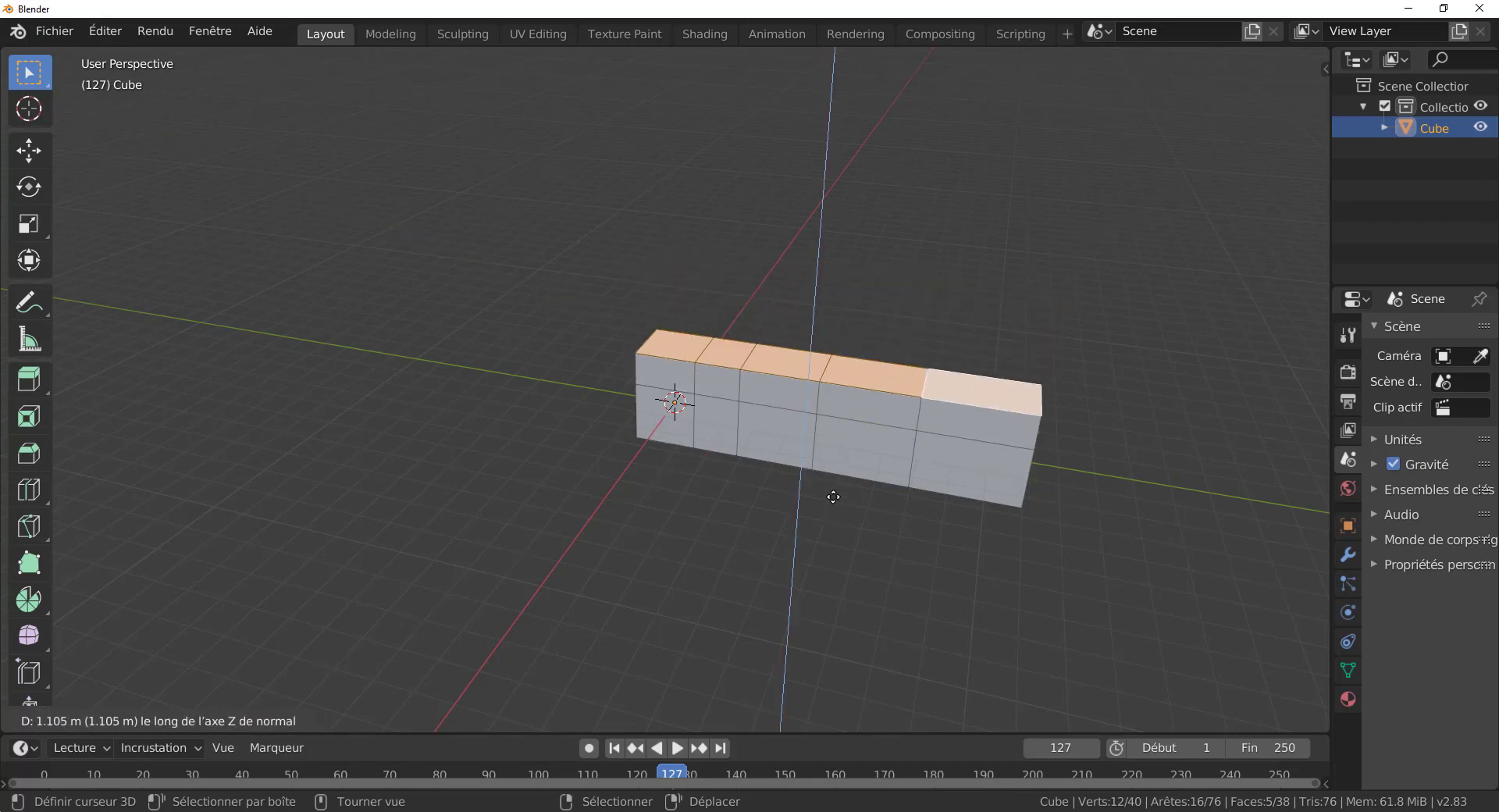
left_click(834, 433)
key("e")
left_click(847, 253)
key("e")
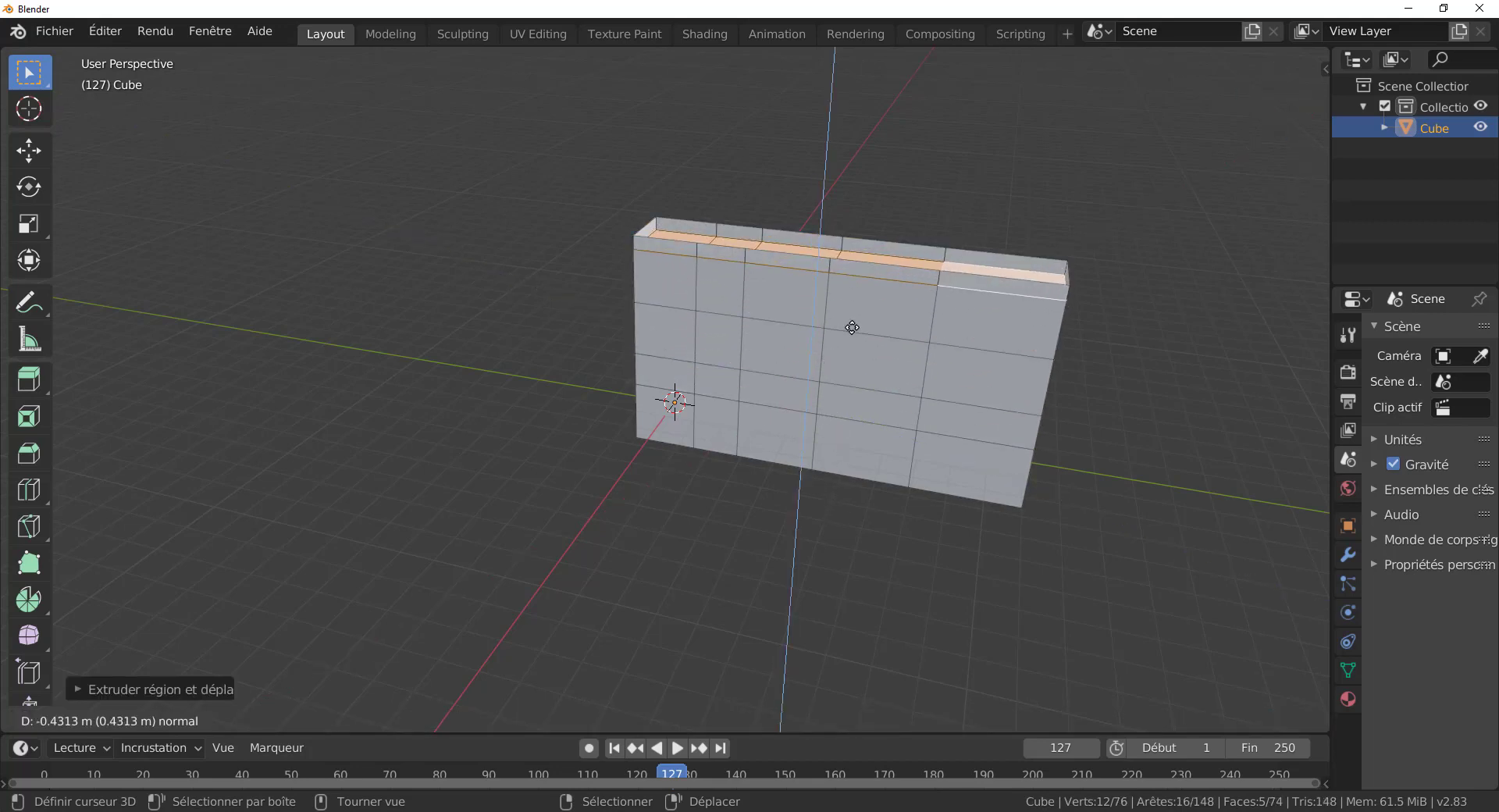
left_click(856, 306)
- Select one small face on the wall's large front side and extend the selection to all coplanar faces
left_click(720, 390)
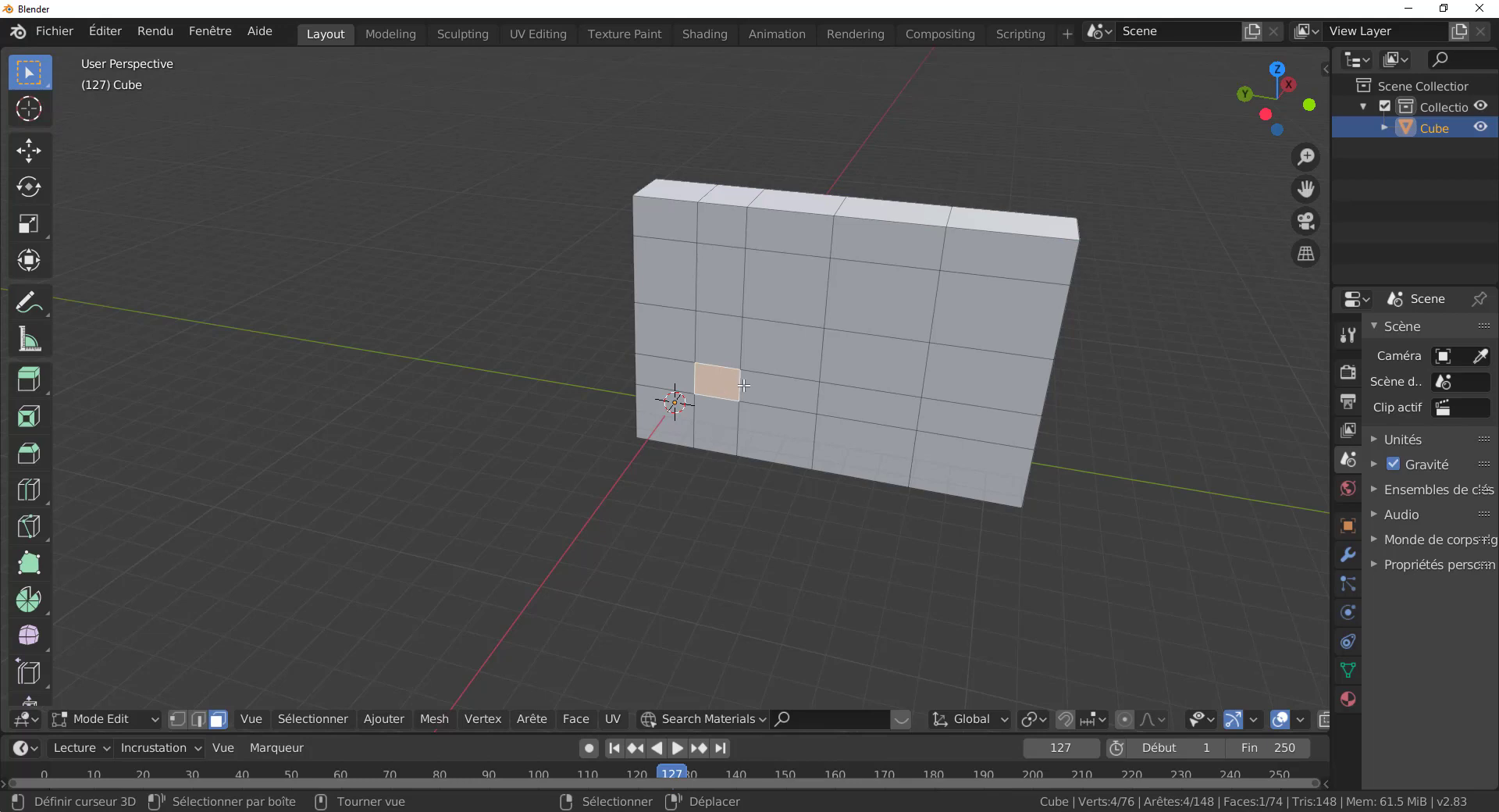
middle_click_drag(743, 385, 811, 380)
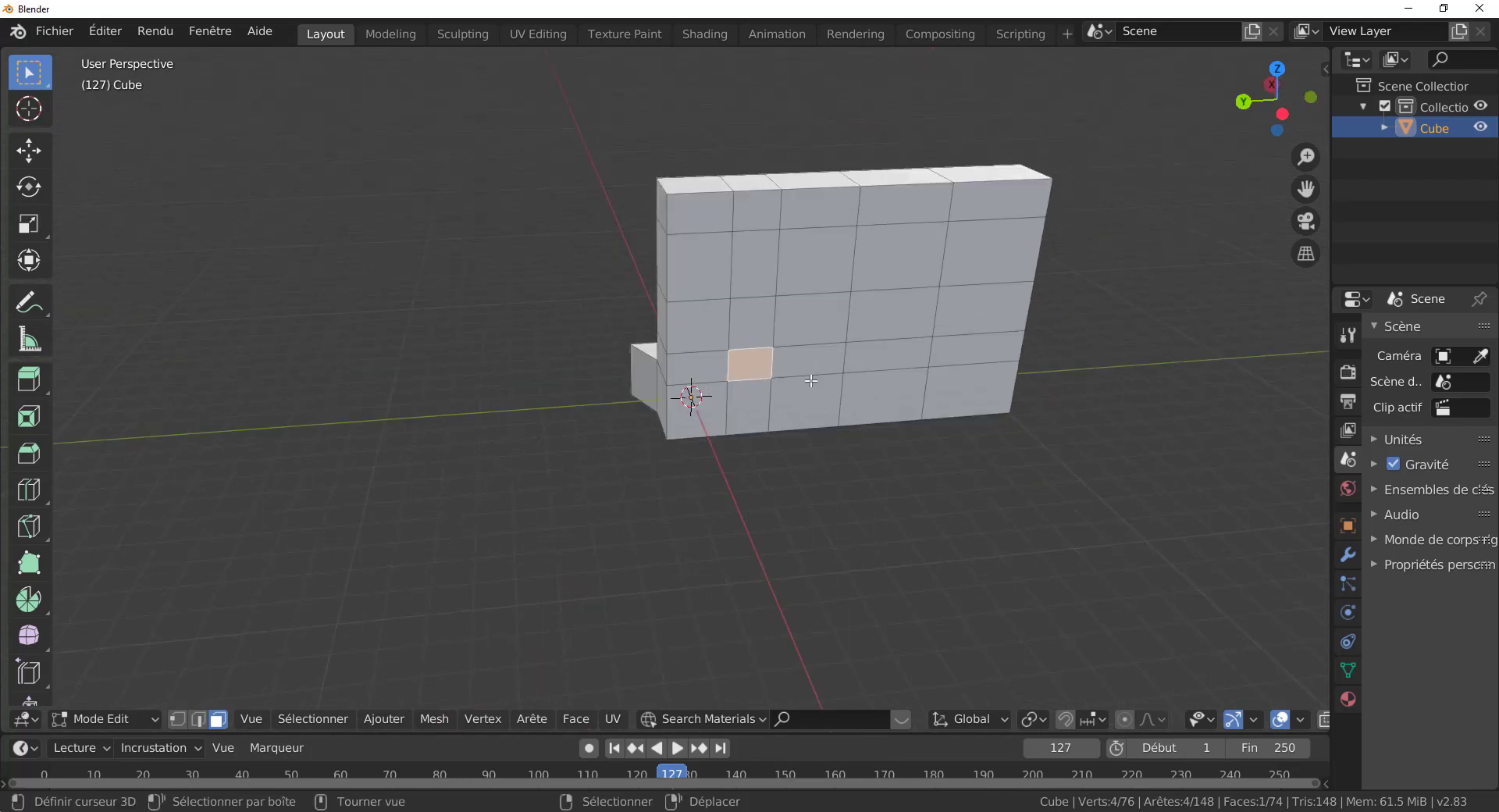
key("shift+g")
left_click(812, 383)
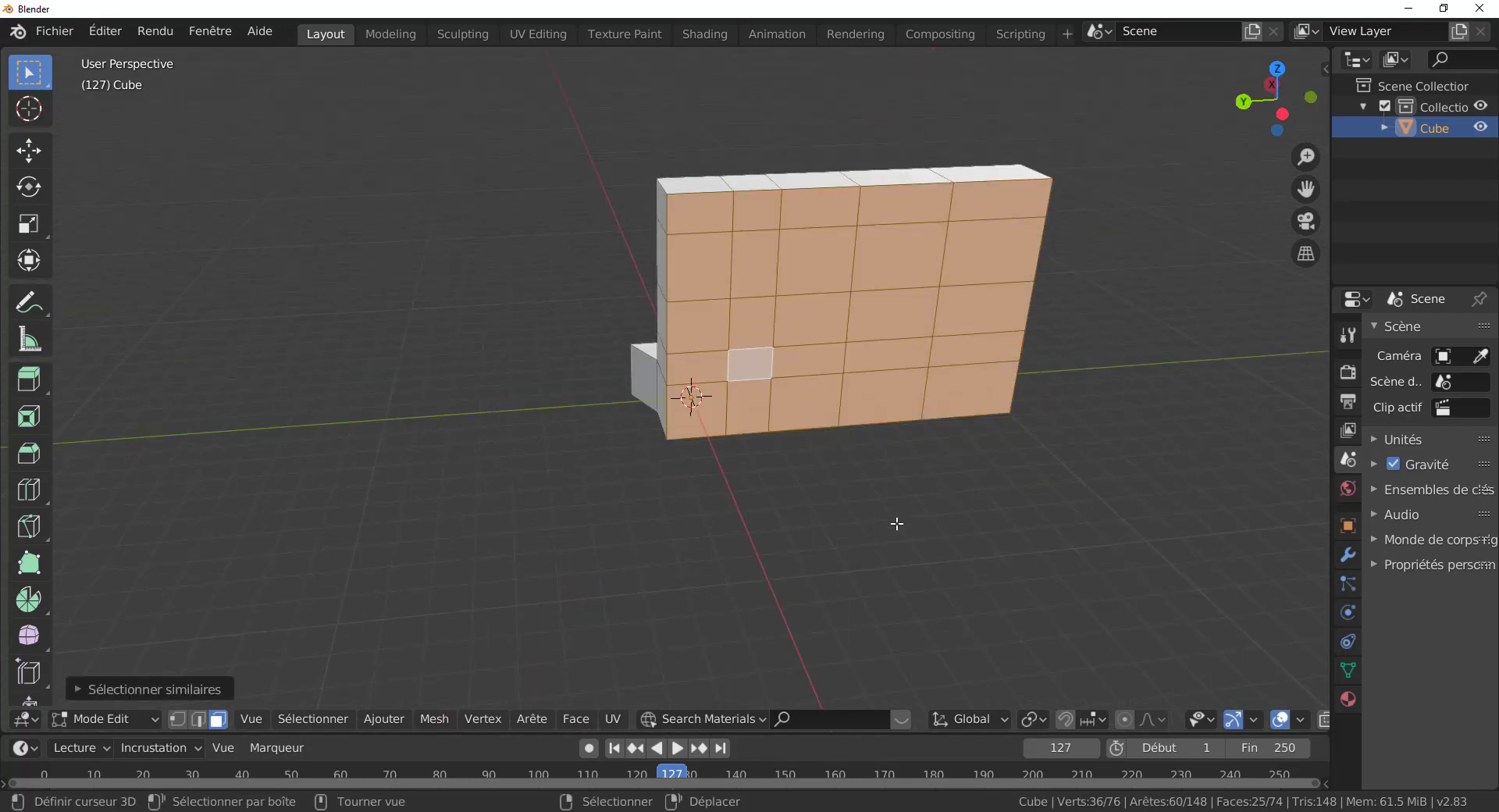
- Apply Co-planiare from the Quick Favorites to a face on the wall's narrow end, and repeat it with a top face
middle_click_drag(896, 525, 769, 452)
left_click(845, 422)
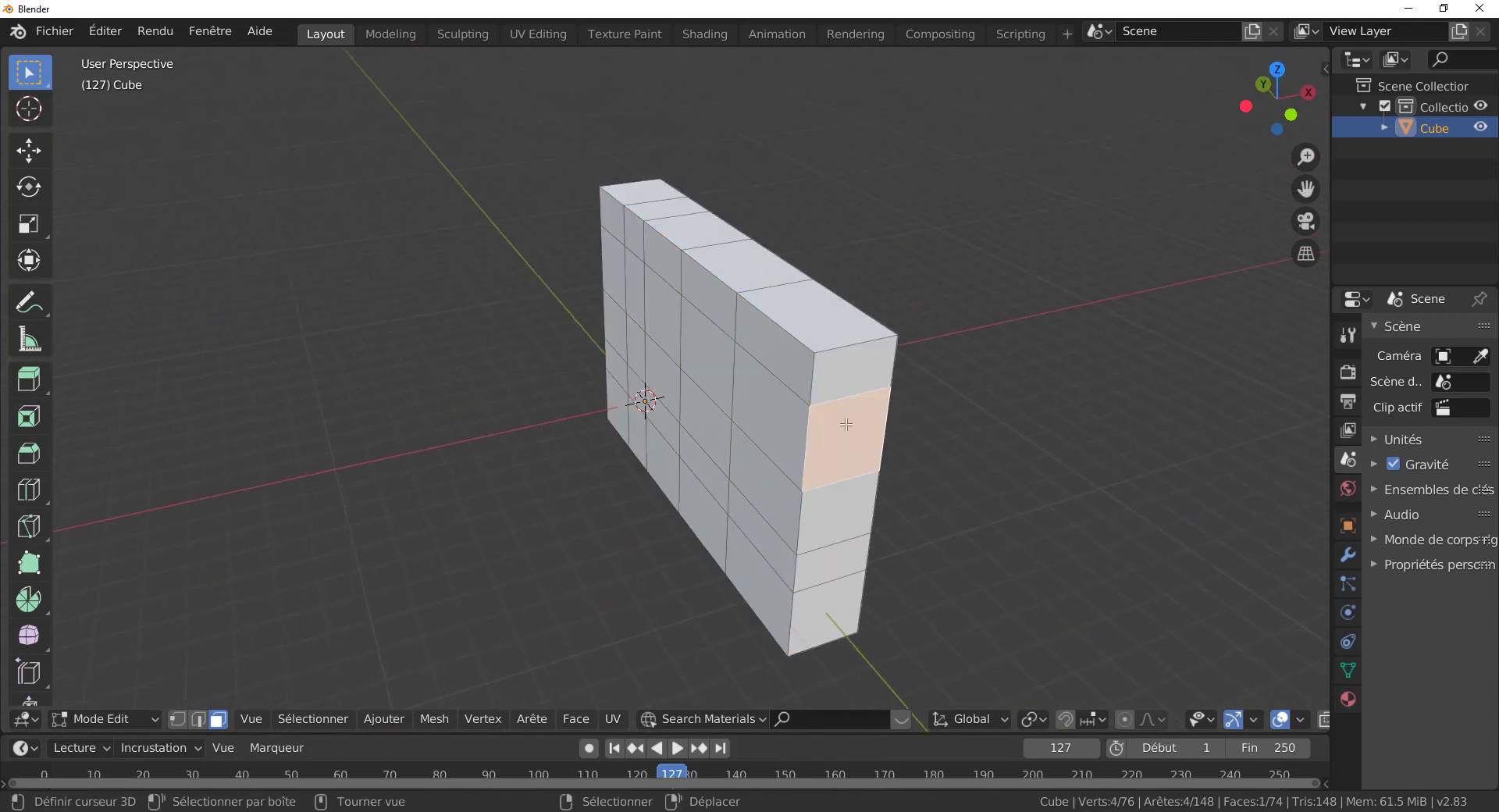
key("q")
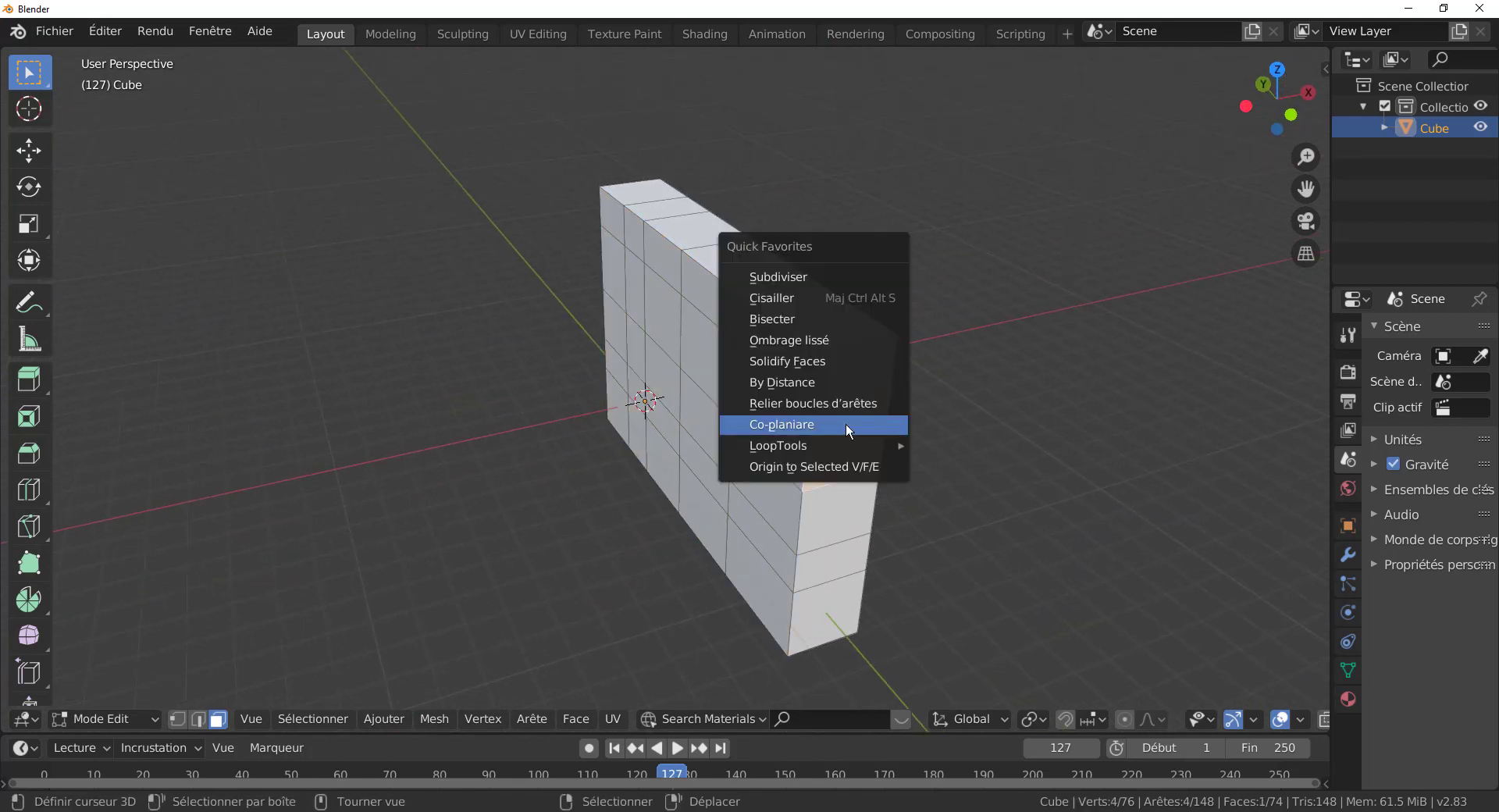
left_click(846, 424)
left_click(805, 329)
key("q")
left_click(804, 331)
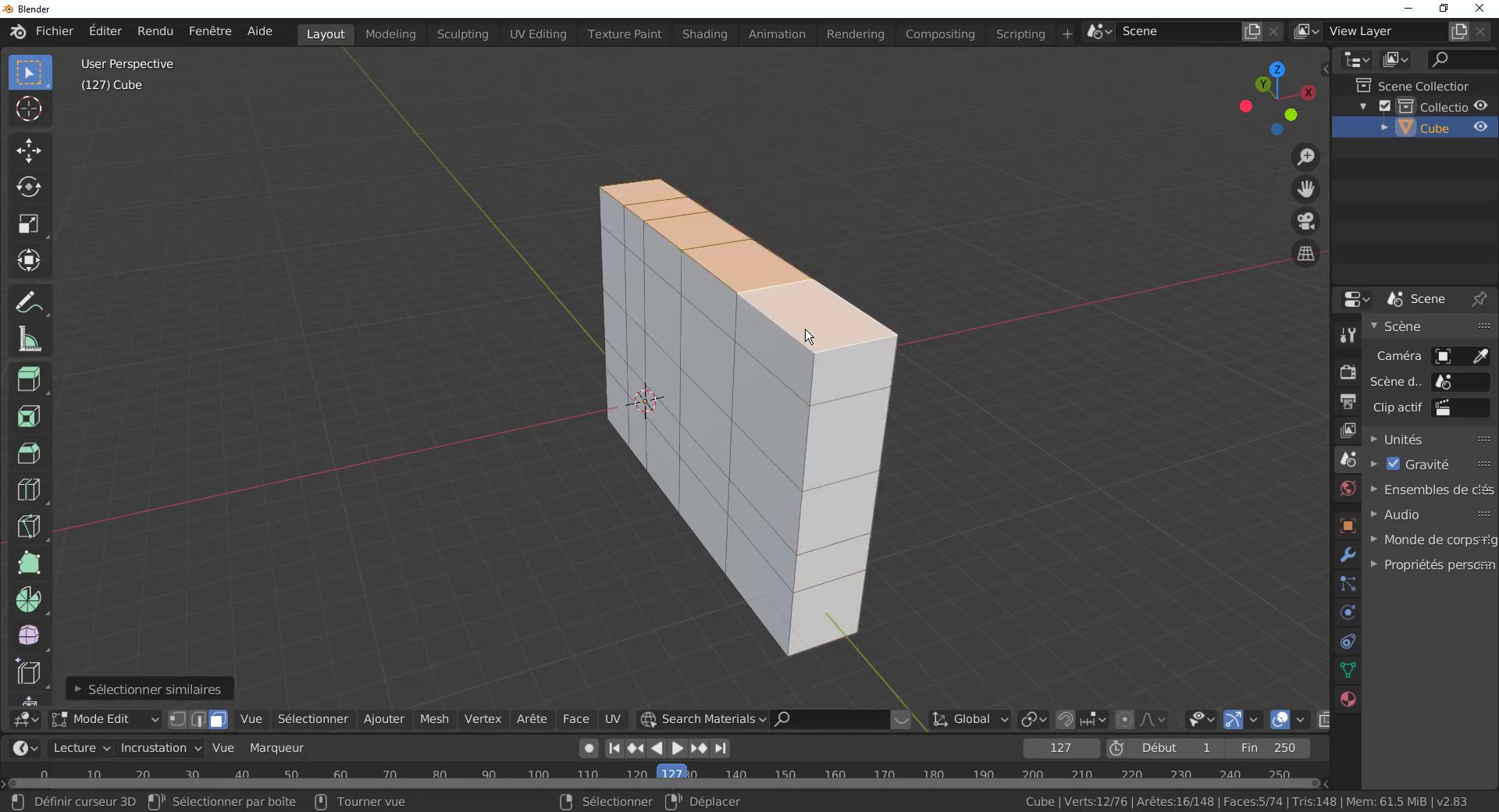
- Select a face on the wall's opposite large side and apply Co-planiare from the Quick Favorites
scroll(846, 344, "down", 3)
middle_click_drag(846, 345, 665, 361)
right_click(647, 361)
key("q")
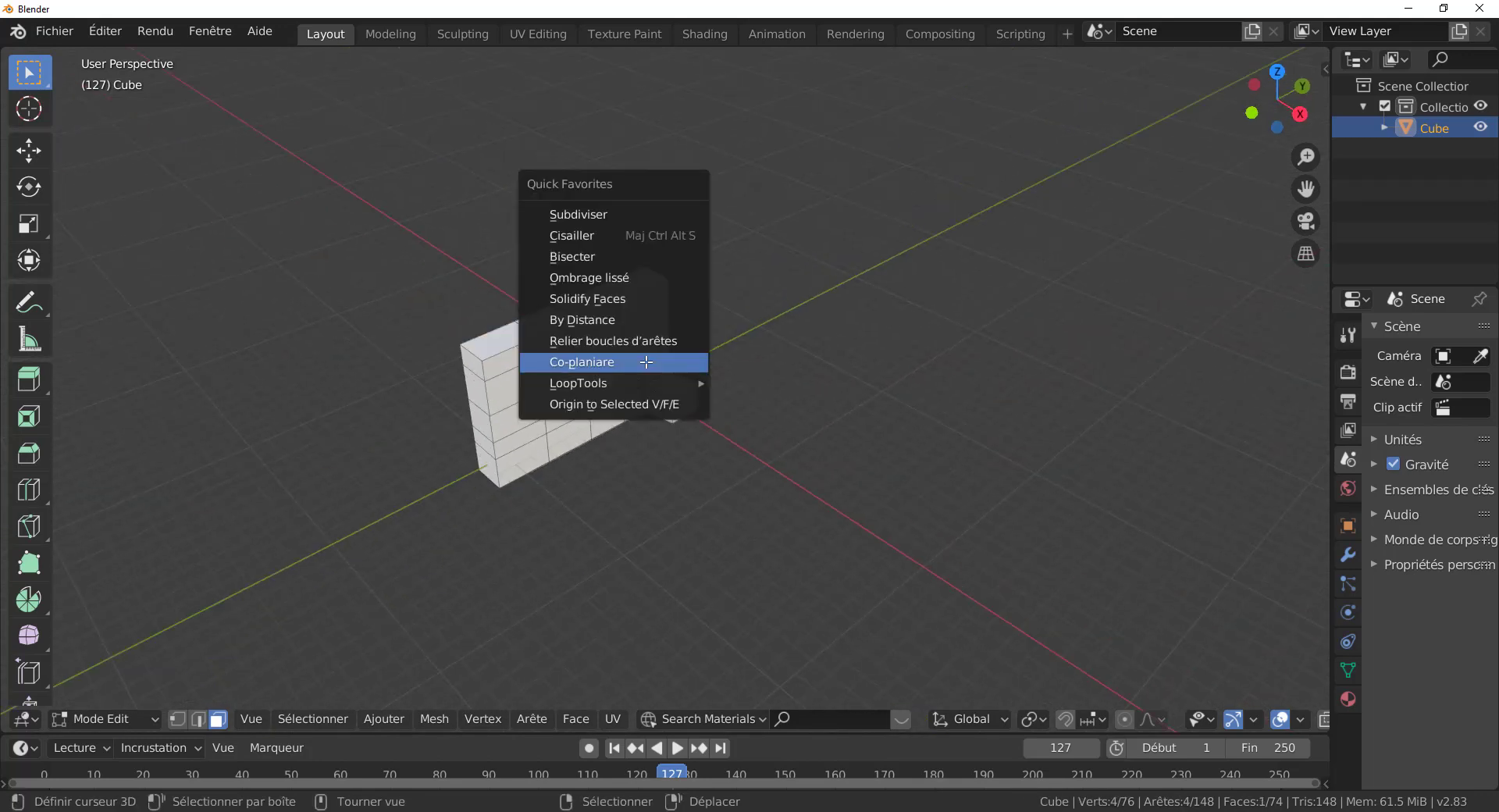
left_click(648, 361)
middle_click_drag(550, 357, 890, 320)
scroll(743, 367, "up", 3)
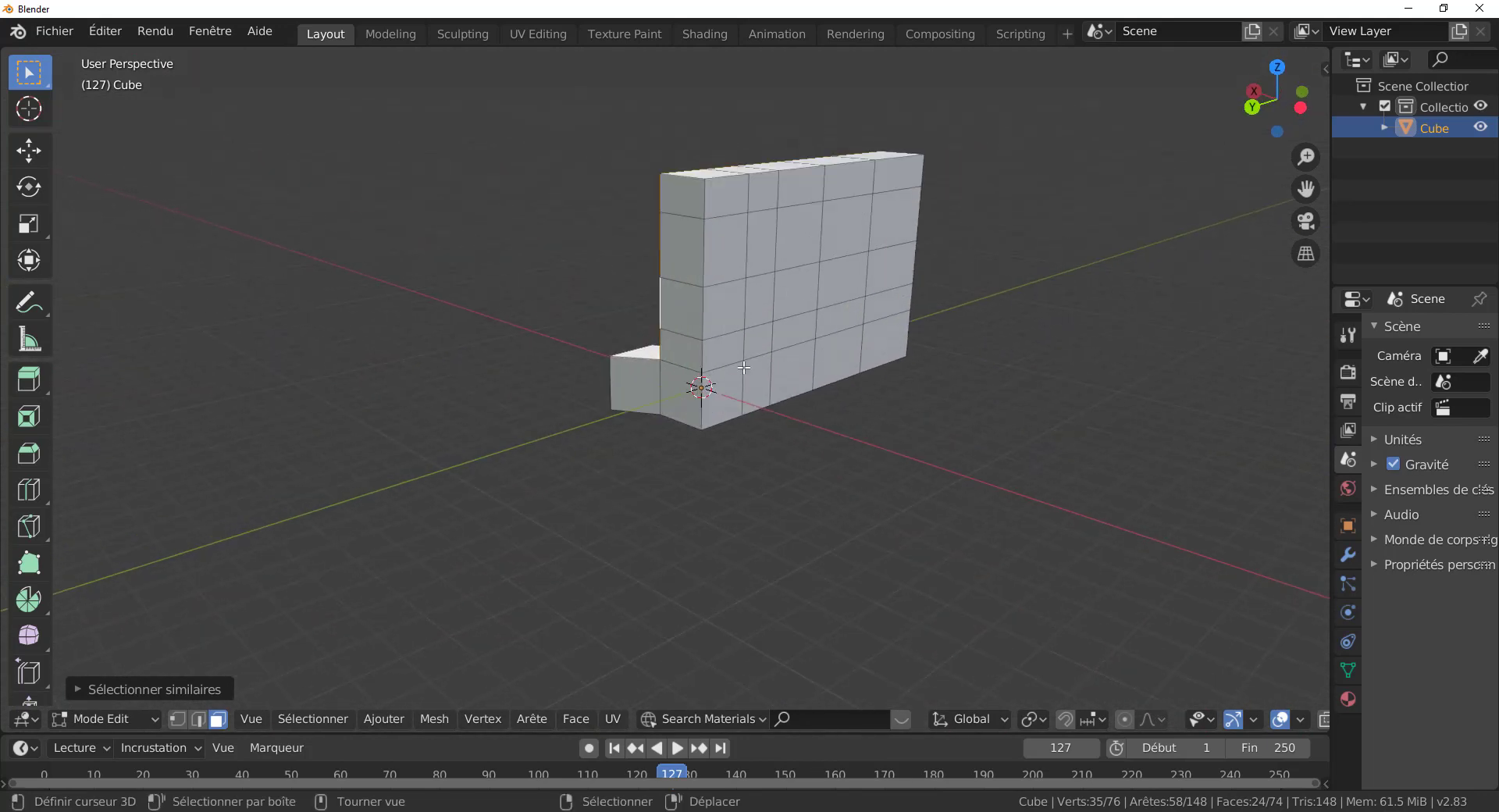
- Review the LoopTools and Origin to Selected V/F/E entries in the Quick Favorites without applying them
middle_click_drag(850, 489, 644, 503)
left_click(313, 718)
key("Escape")
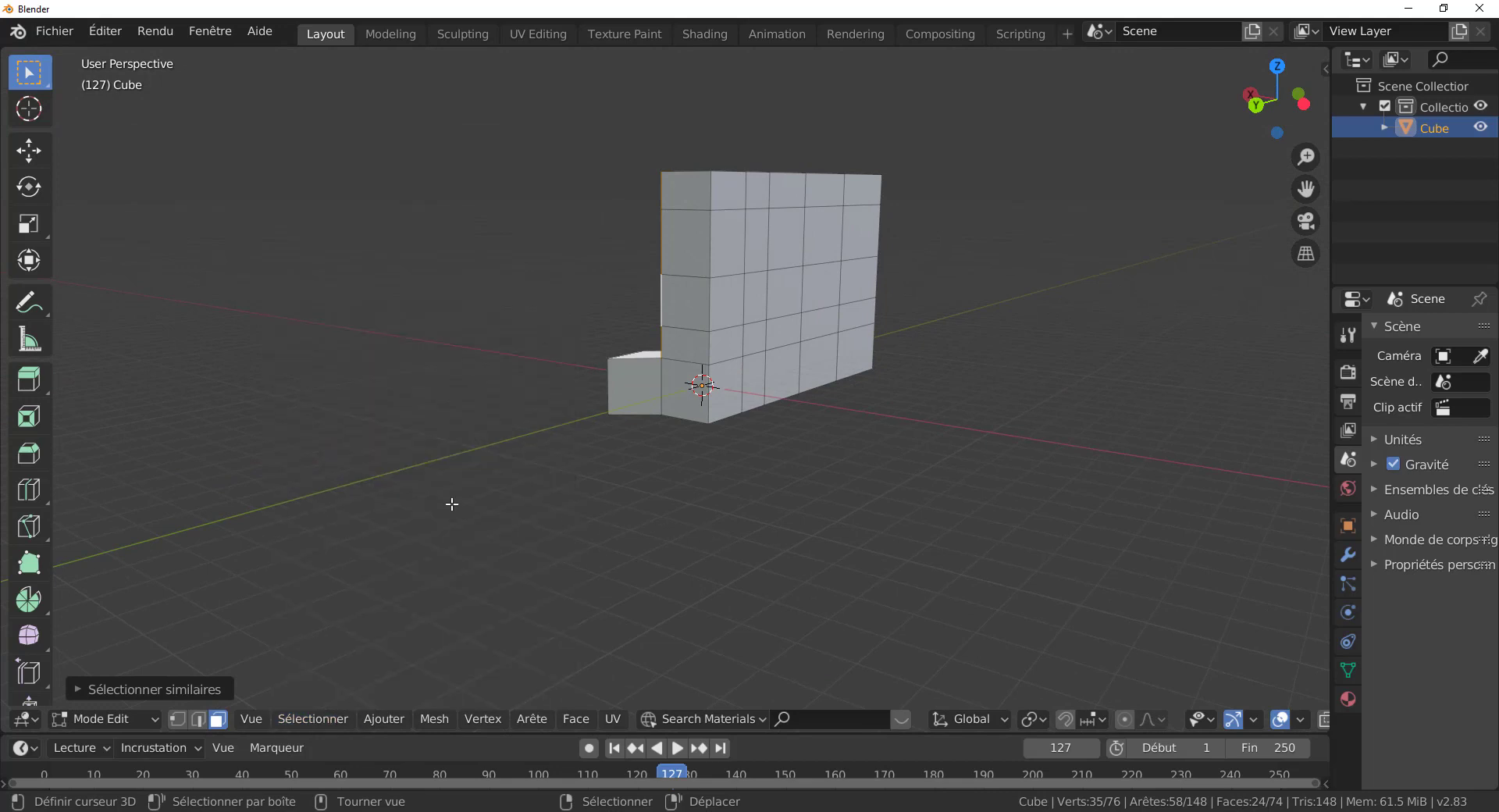
key("q")
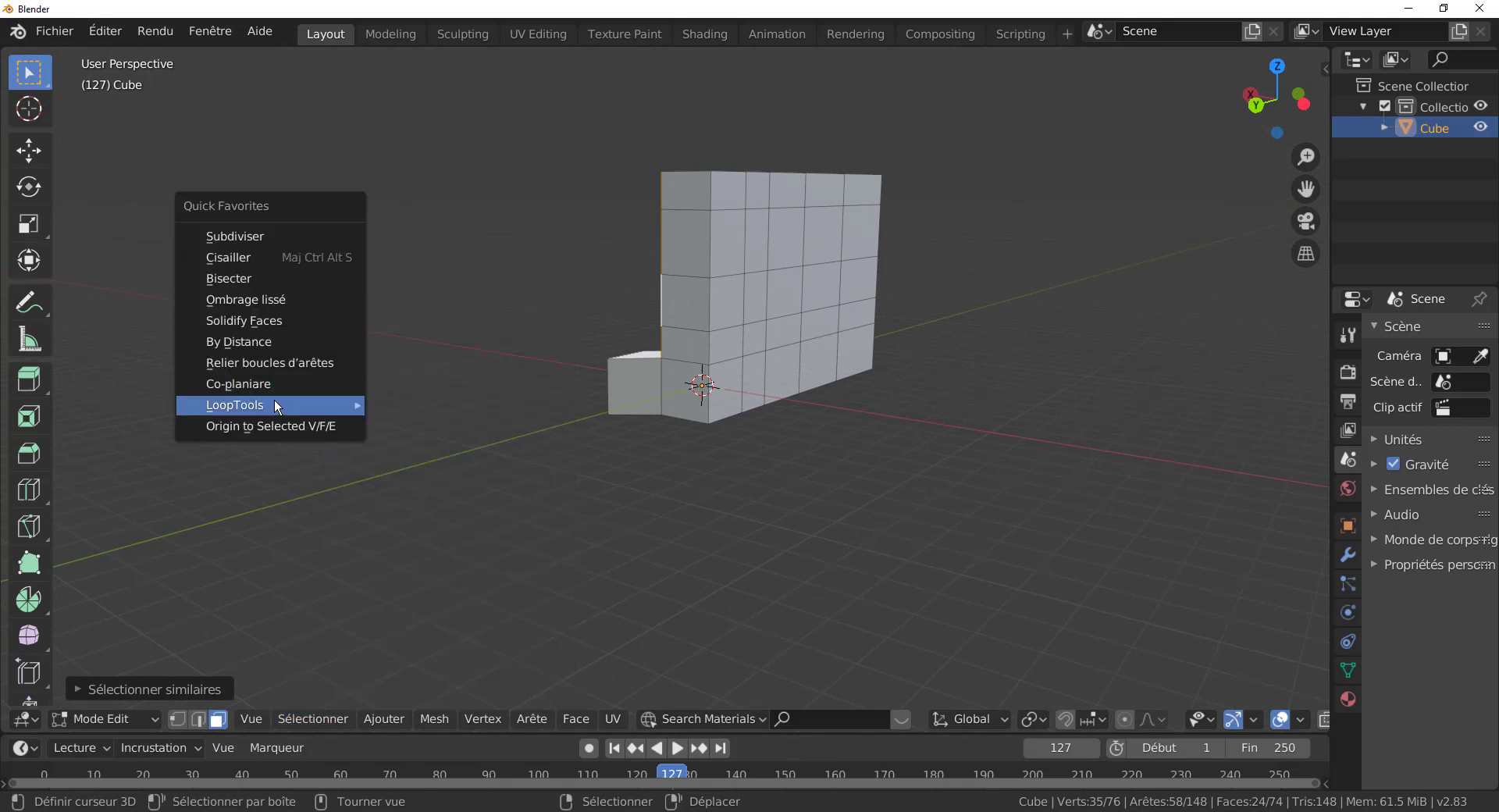
mouse_move(250, 406)
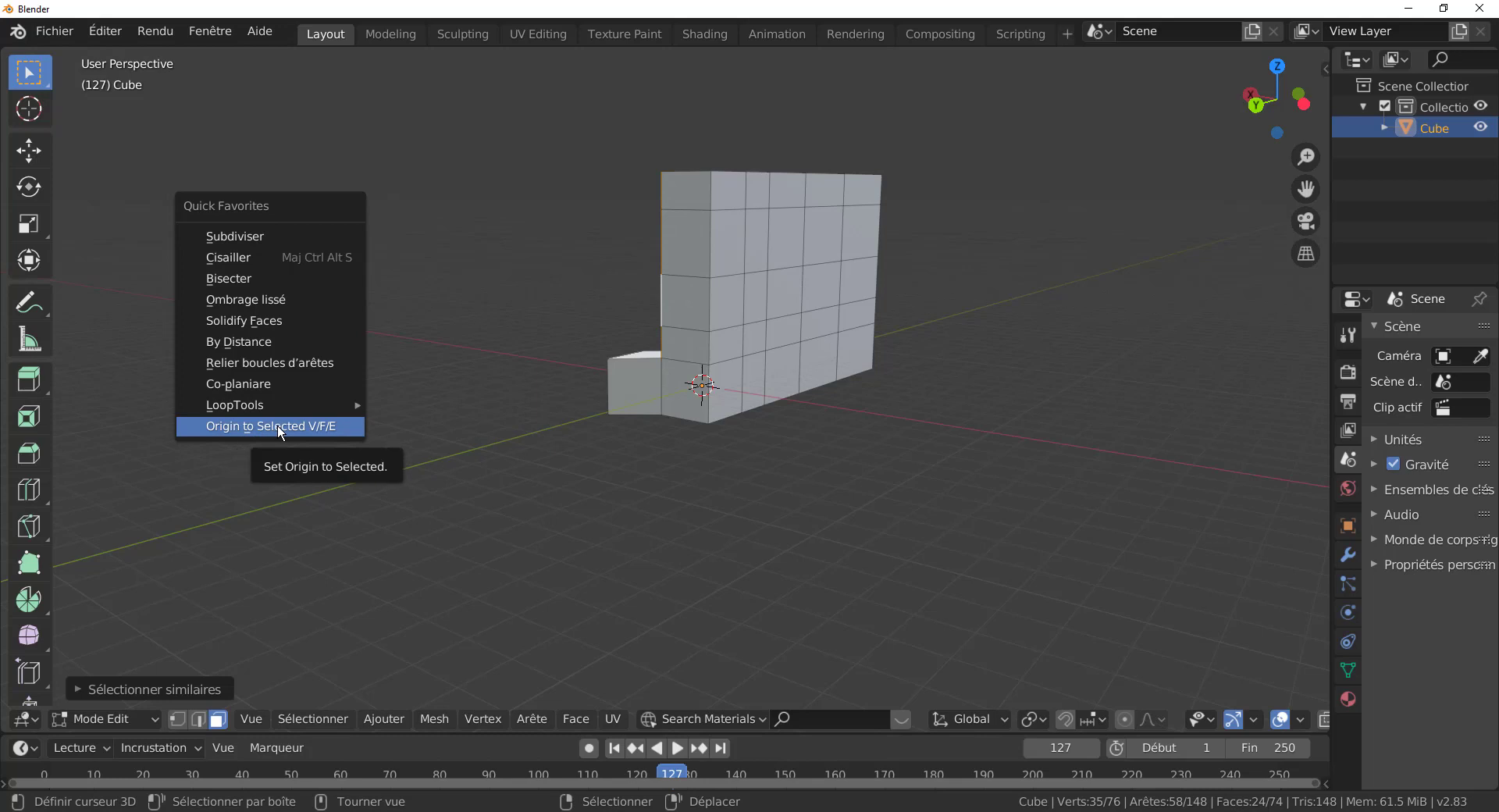
left_click(284, 423)
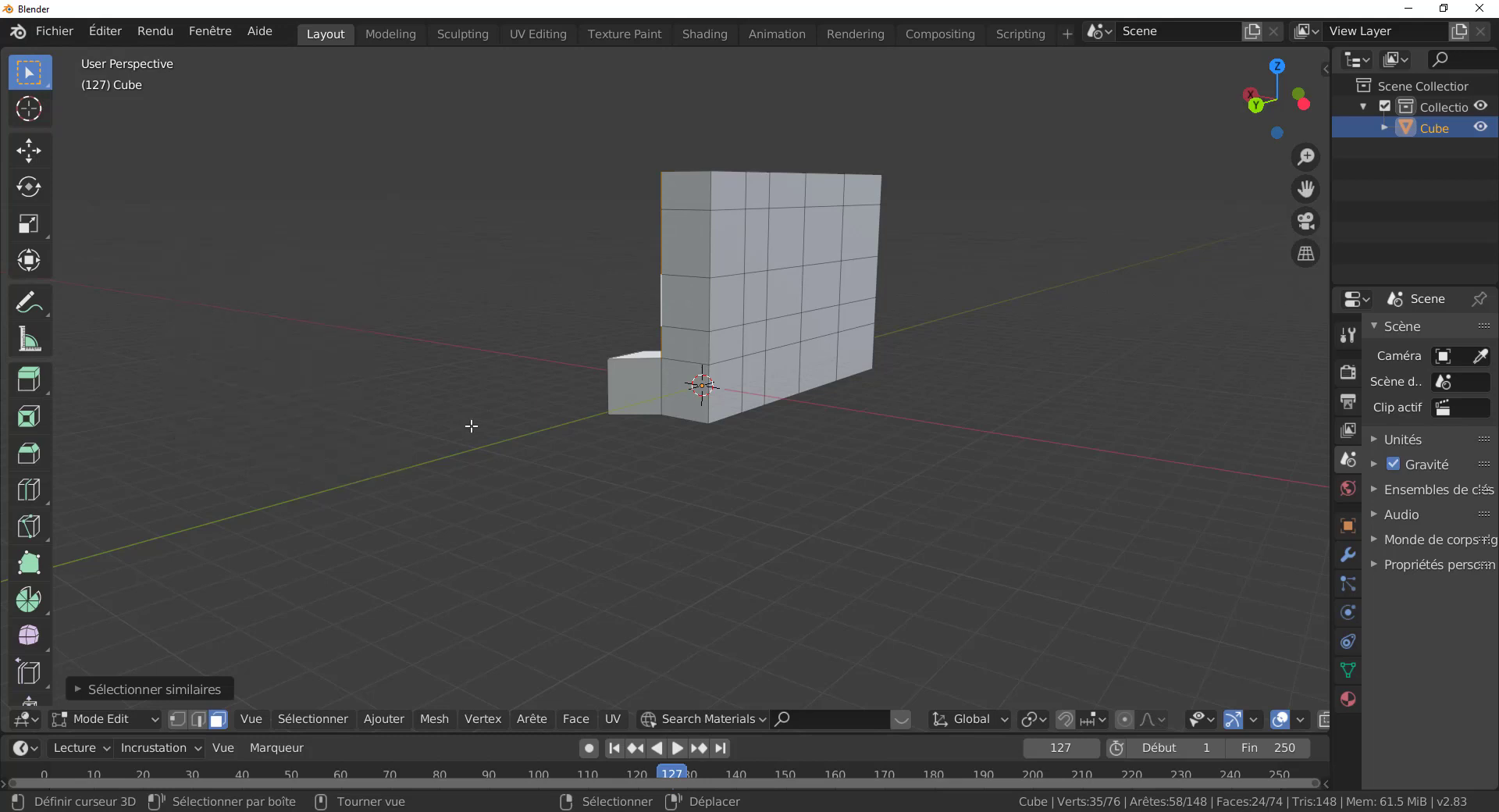
- Open the Blender Preferences to view the keymap settings (Ensemble de raccourcis)
right_click(950, 445)
key("shift+q")
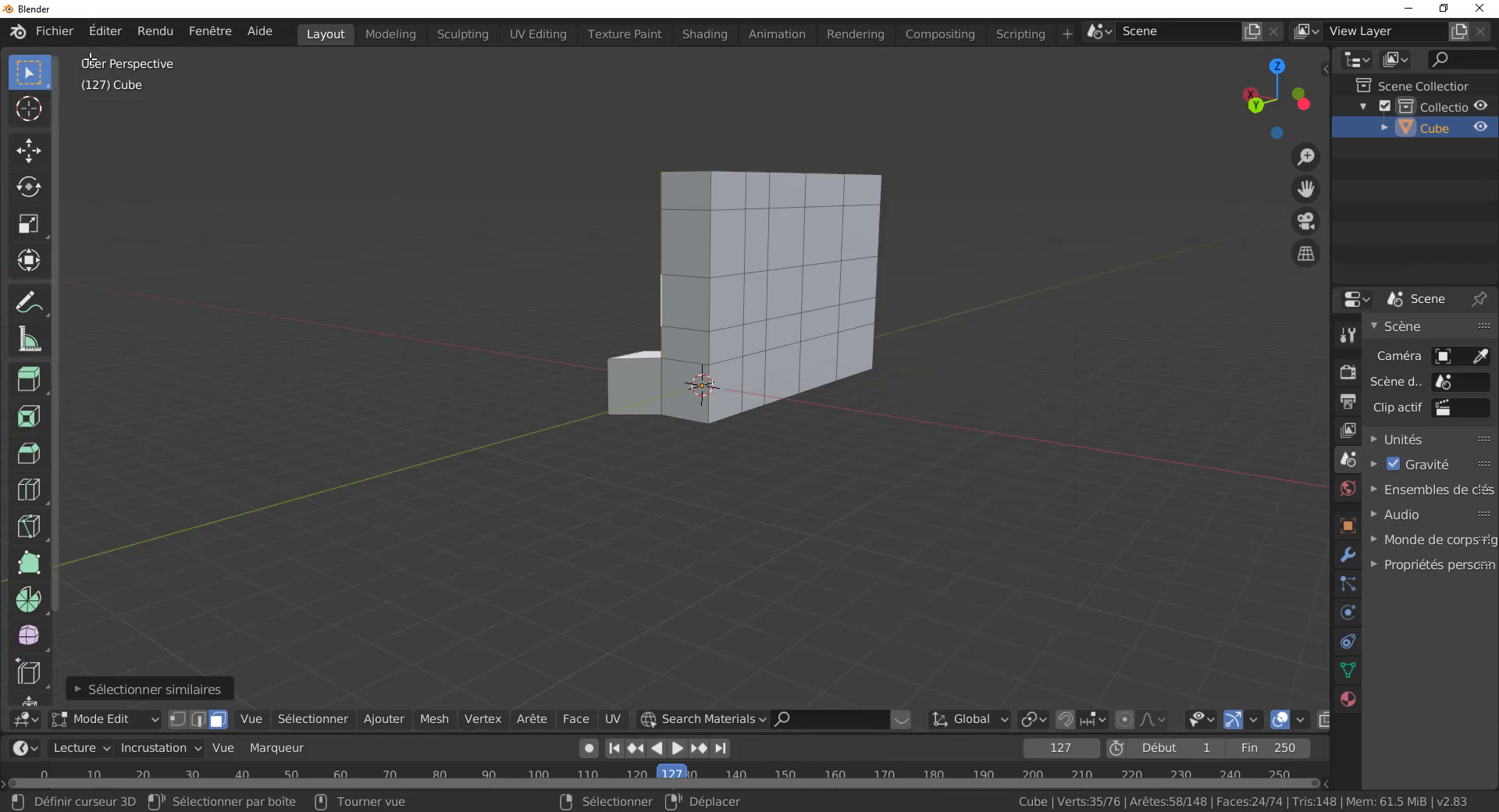
left_click(53, 33)
mouse_move(105, 33)
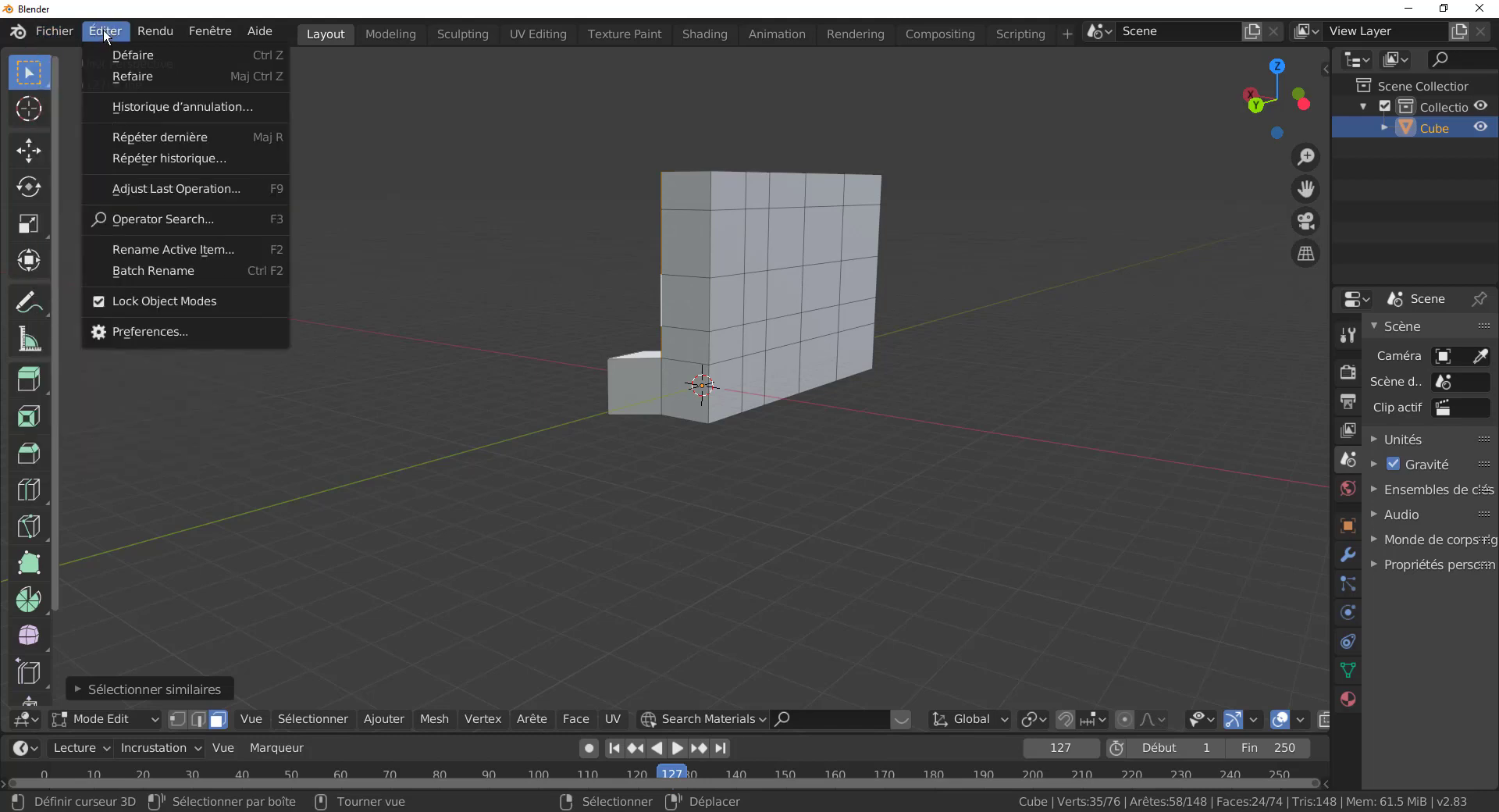
left_click(139, 330)
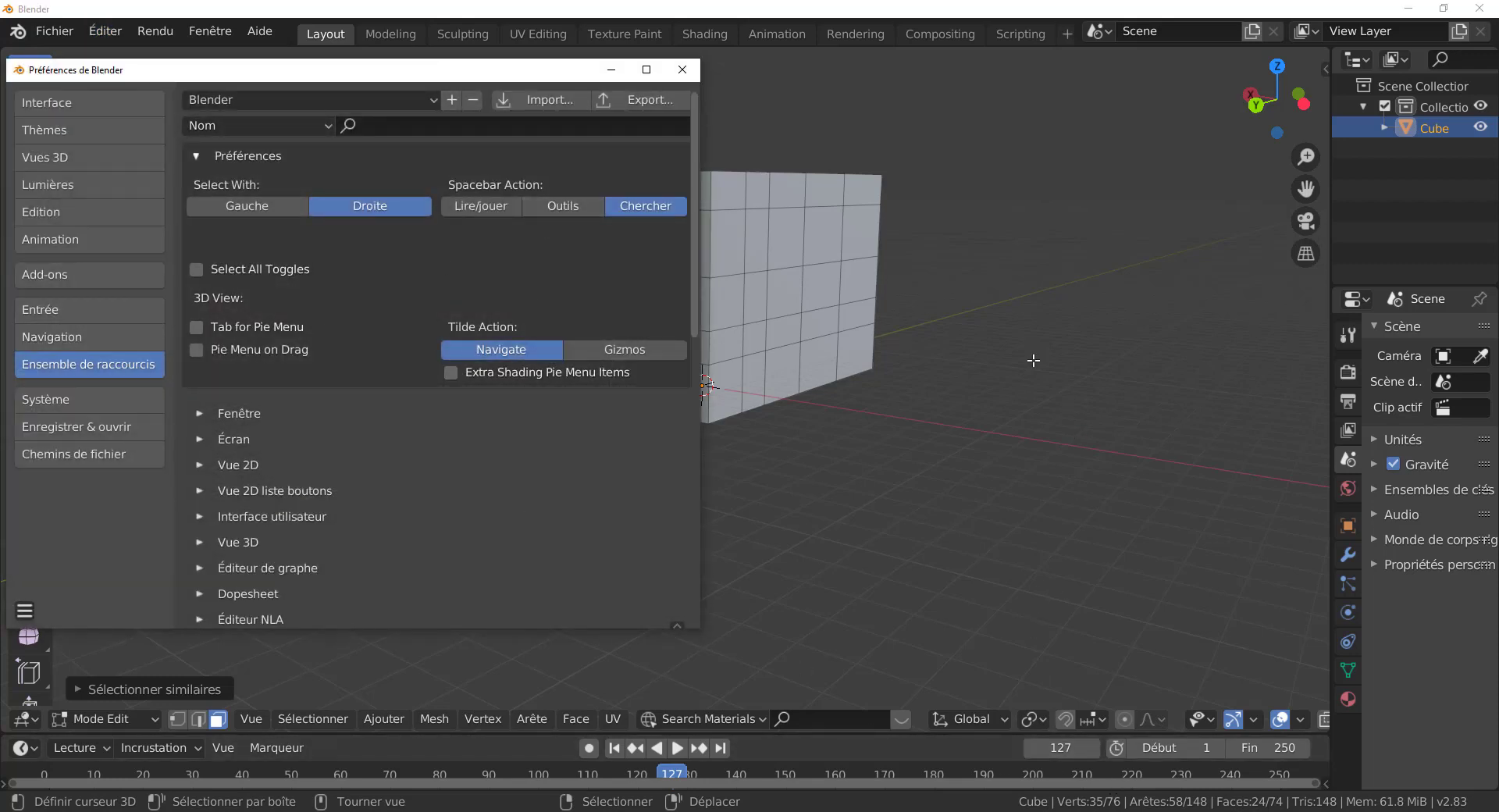
- Bring up the operator search over the Preferences, dismiss it, and display the Dynamic Context Menu in the 3D viewport
key("space")
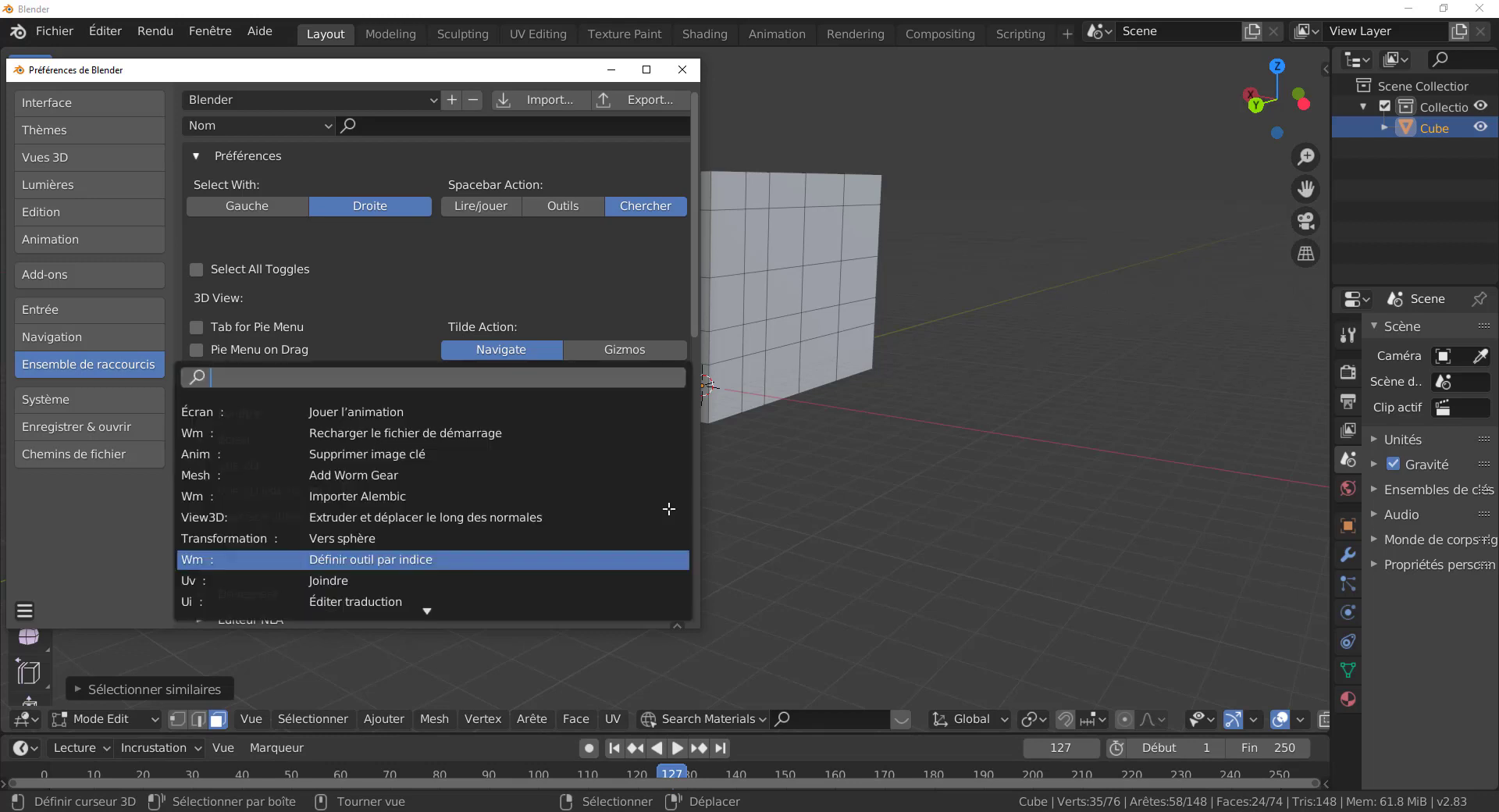
right_click(1090, 326)
right_click(990, 368)
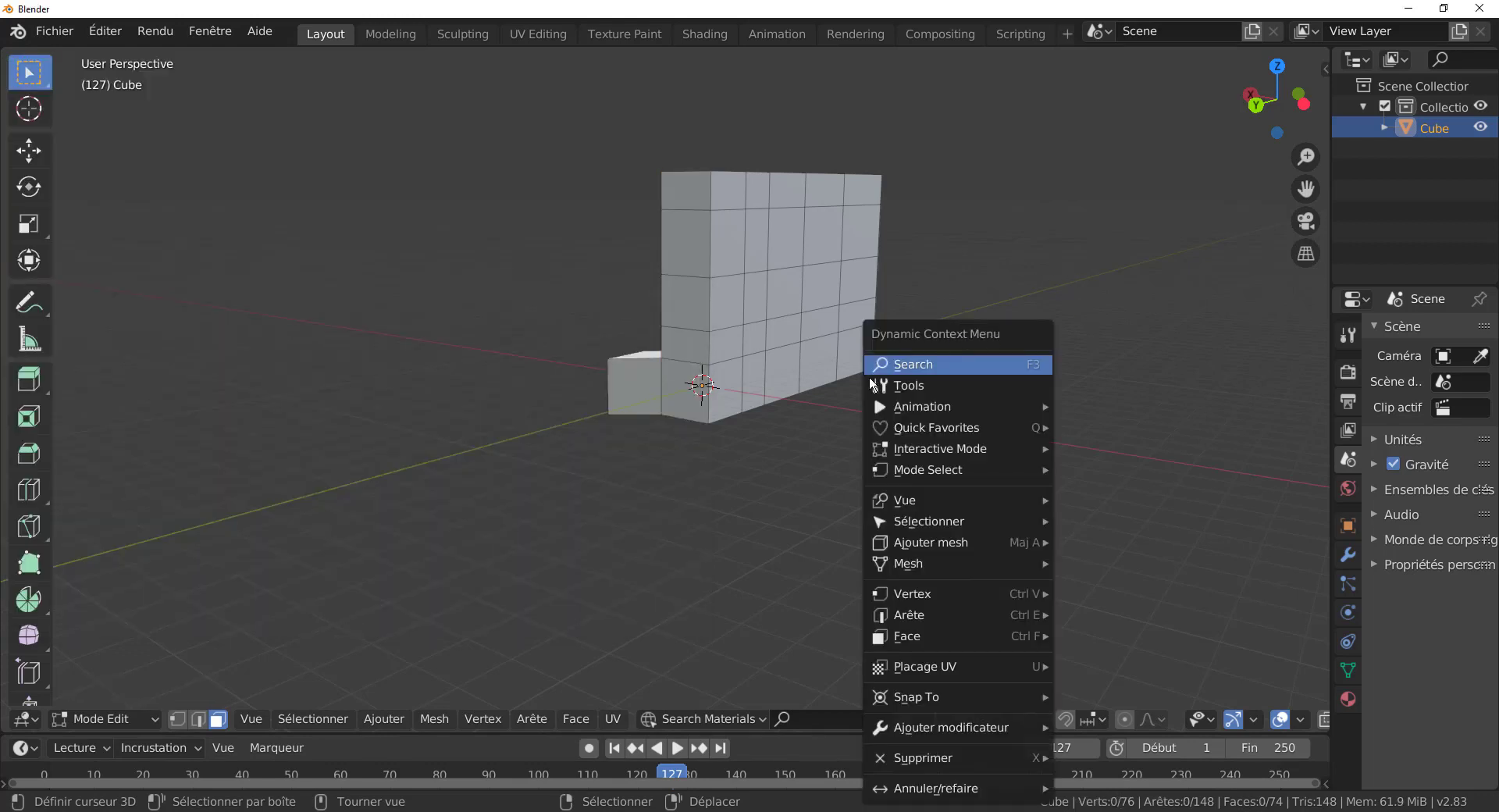
- Open the Blender Preferences and dismiss the operator search that covers the keymap settings
left_click(49, 32)
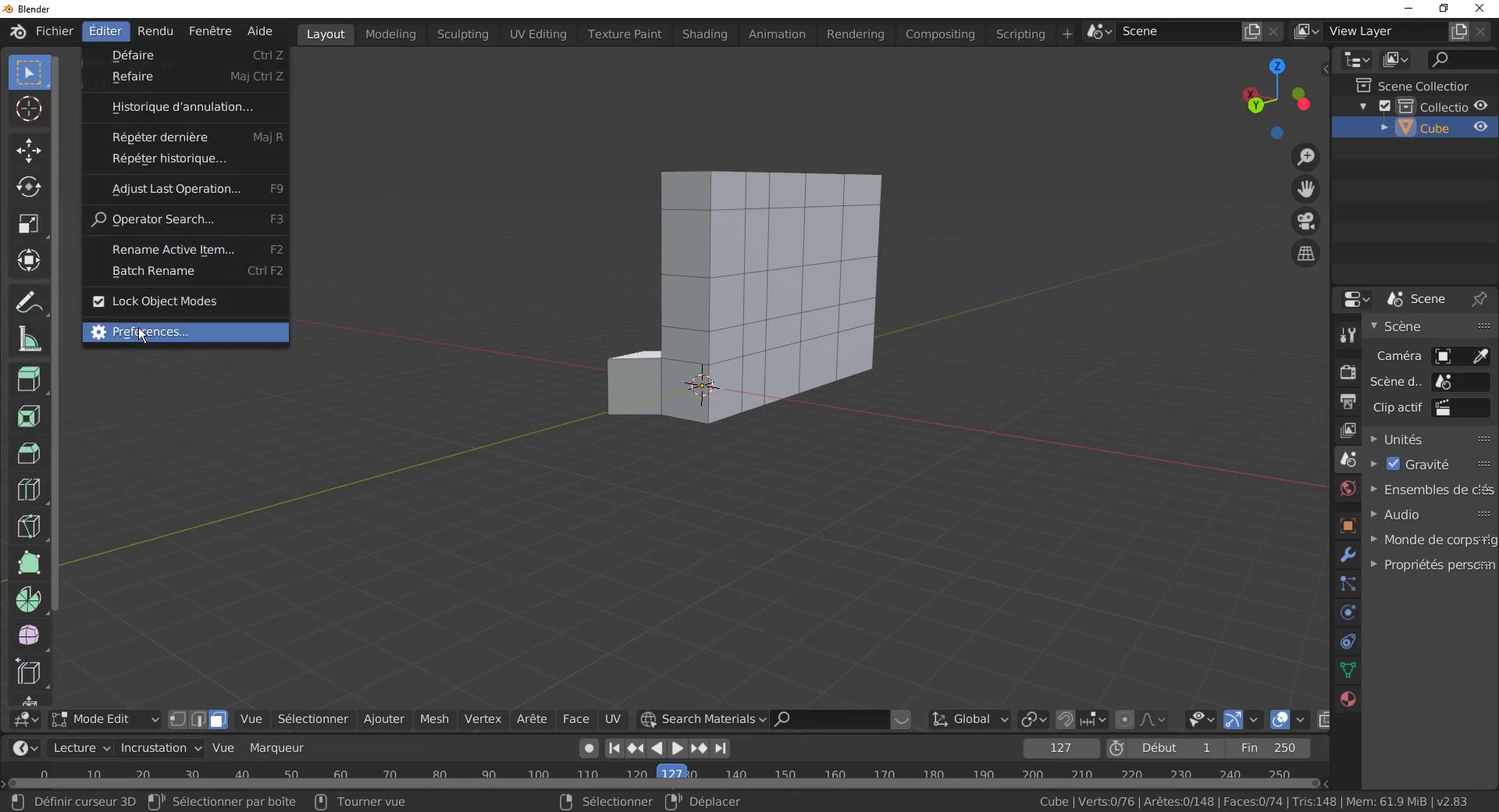
left_click(138, 329)
key("Up")
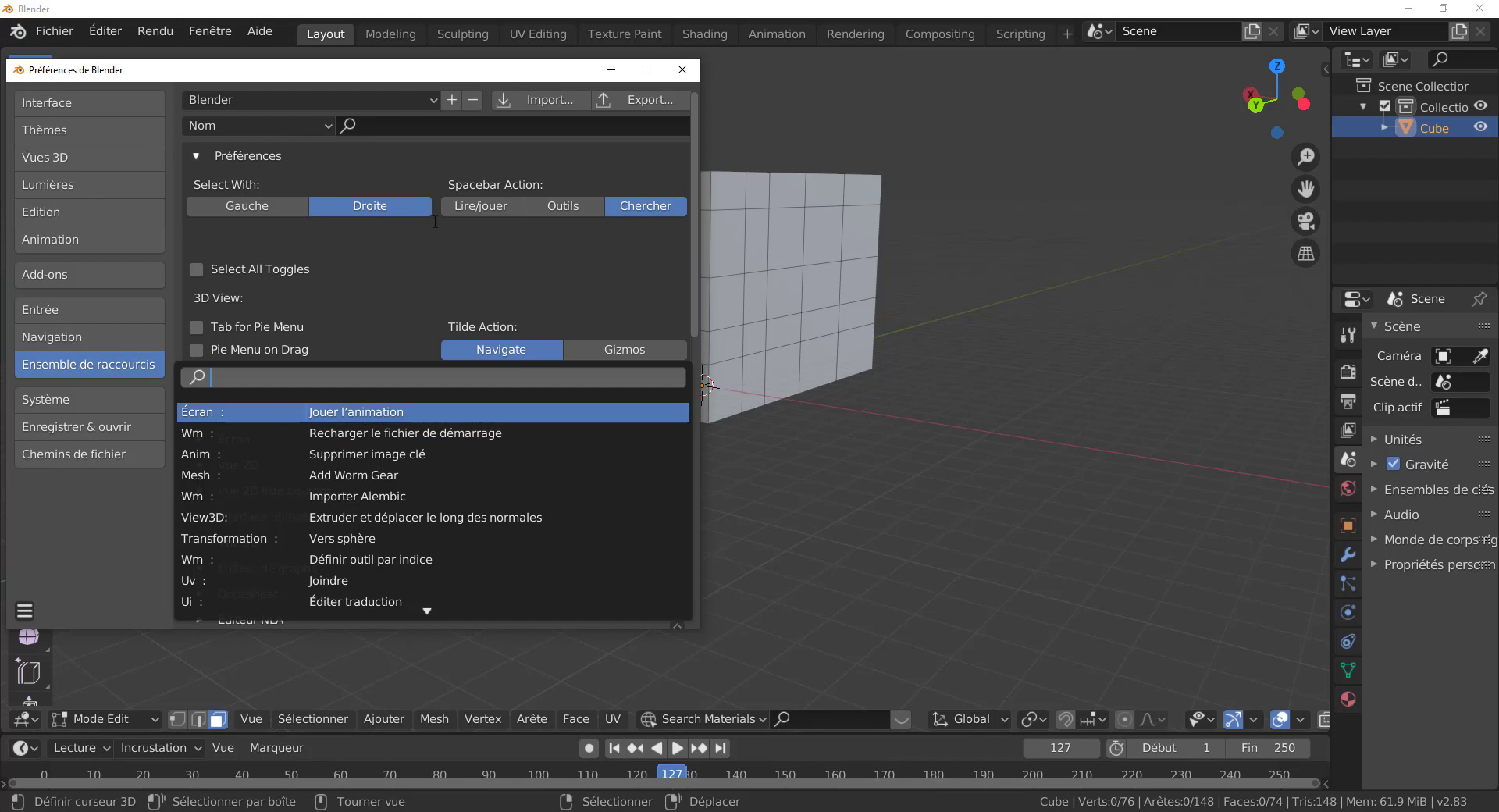
key("Down")
key("Down")
left_click(52, 105)
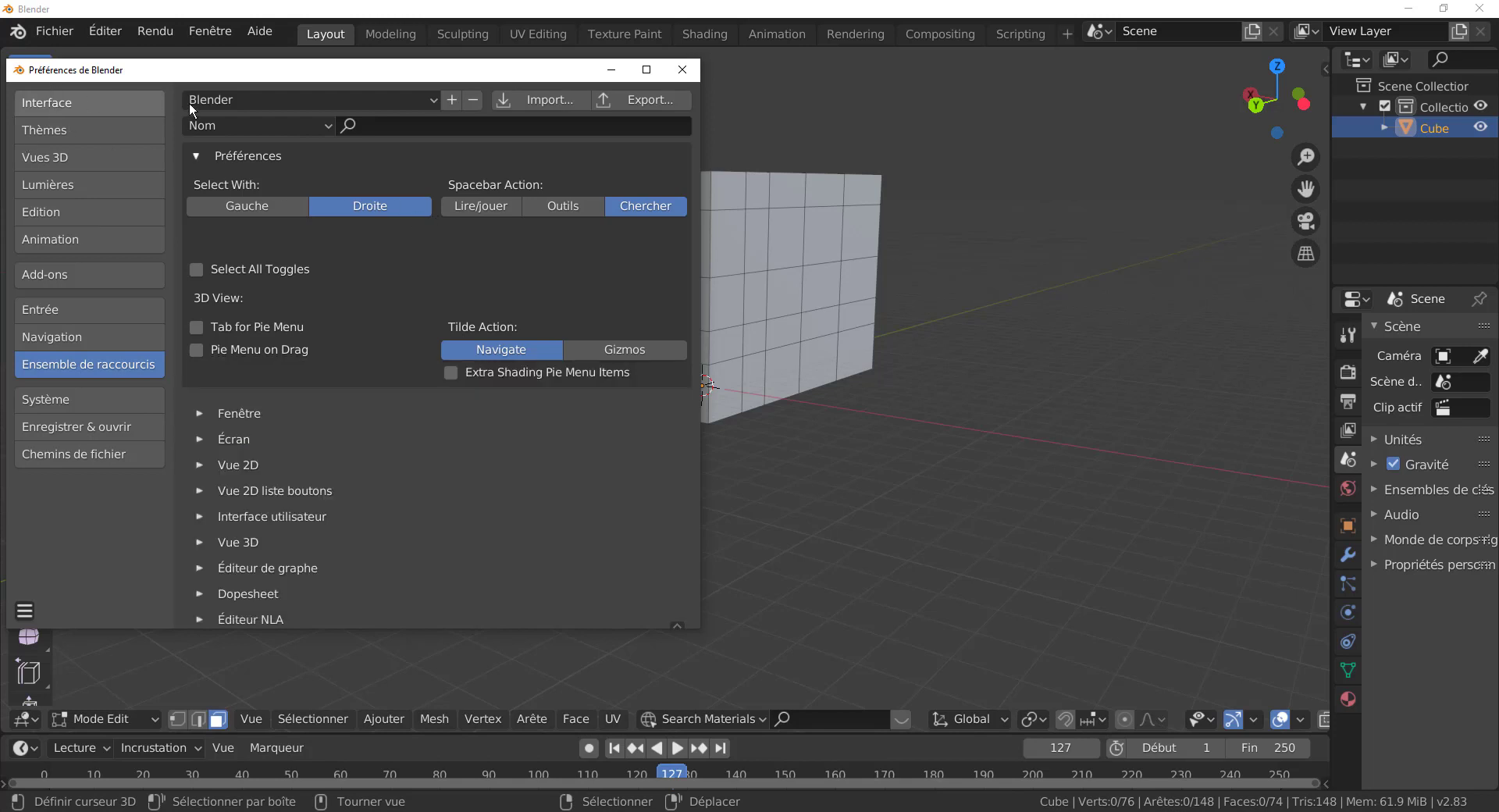
- Filter the add-ons list in the Preferences by "con" to locate Interface: Dynamic Context Menu, and close the Preferences
left_click(427, 124)
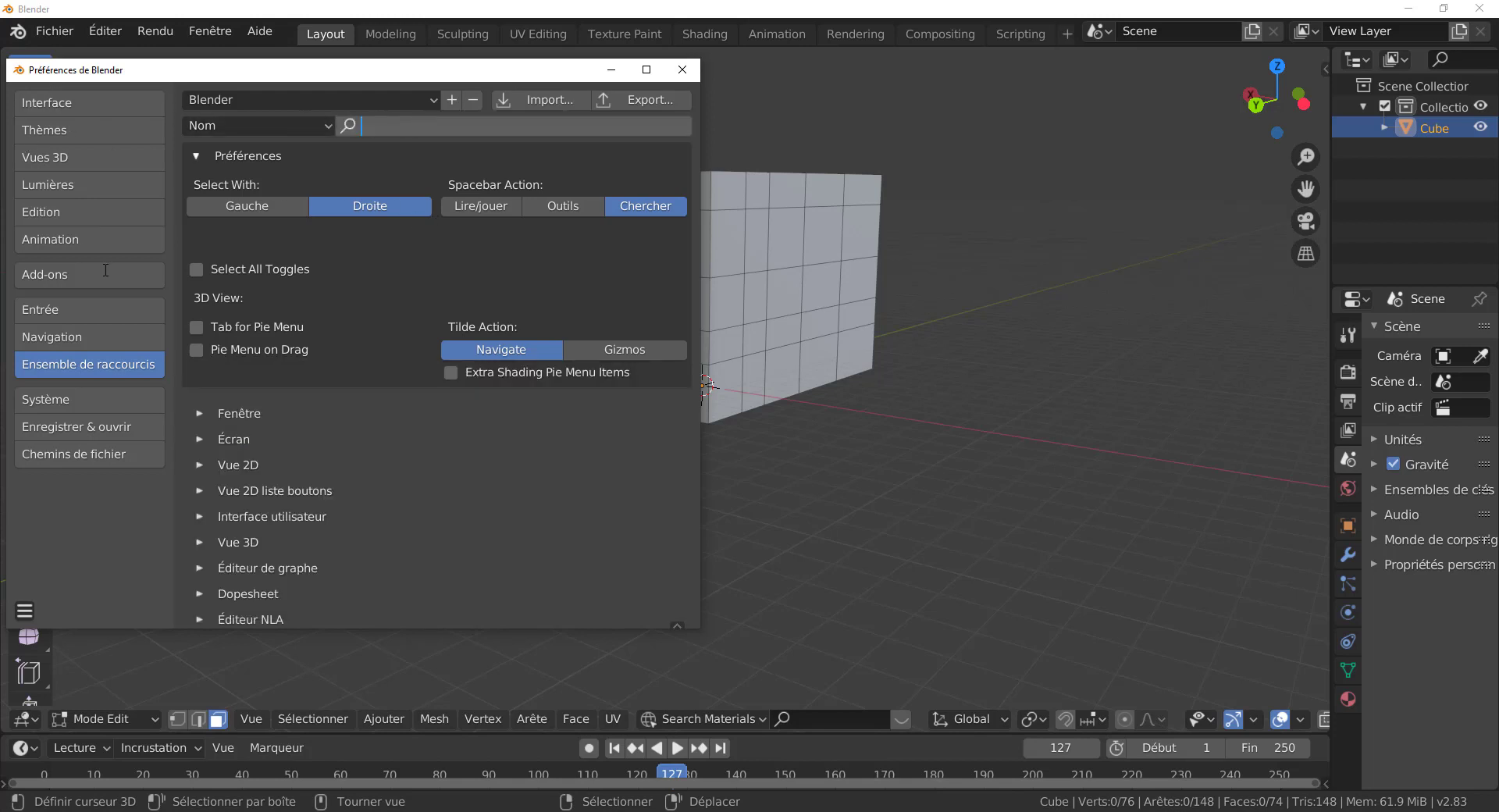
left_click(76, 276)
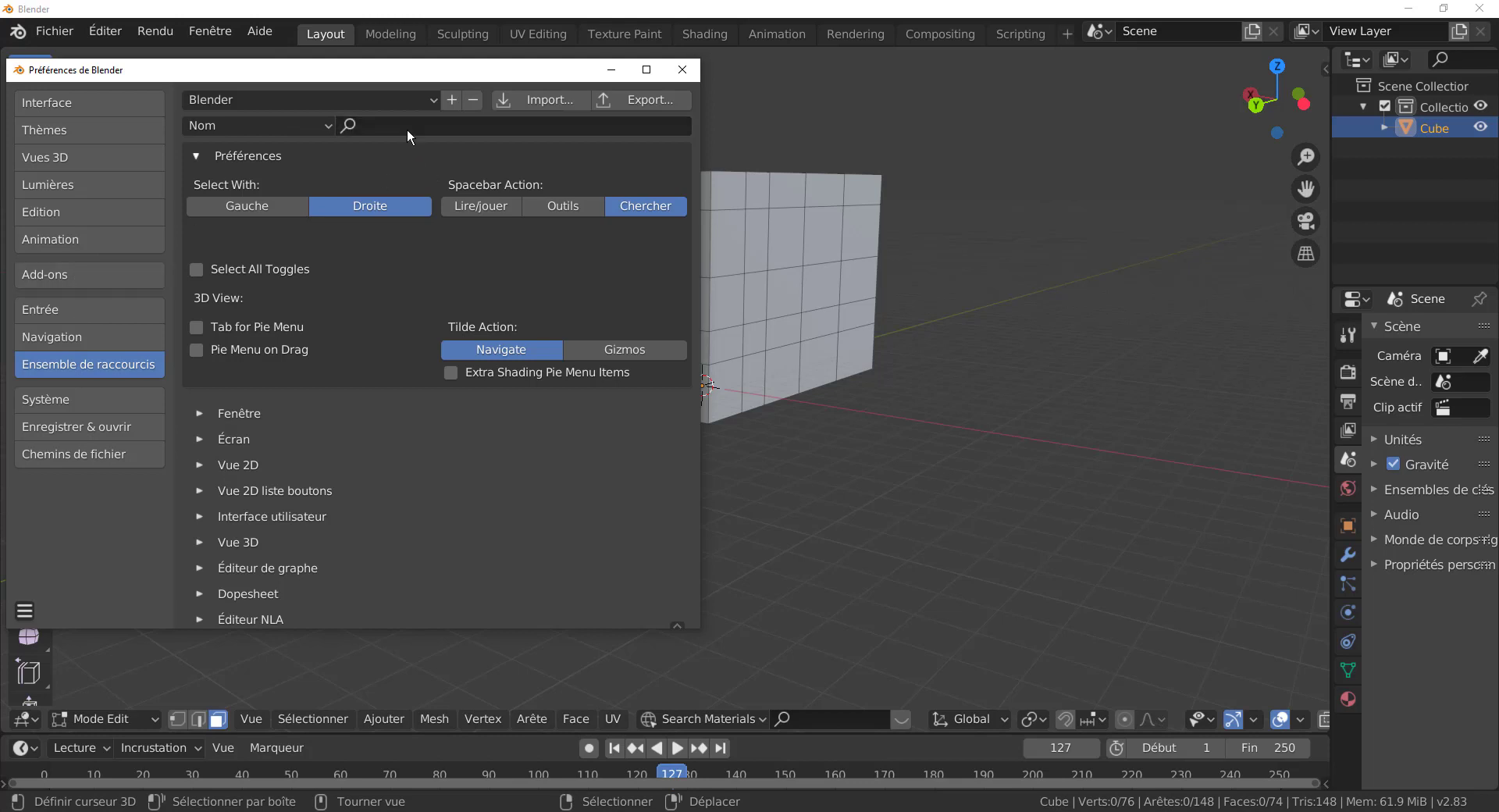
left_click(58, 269)
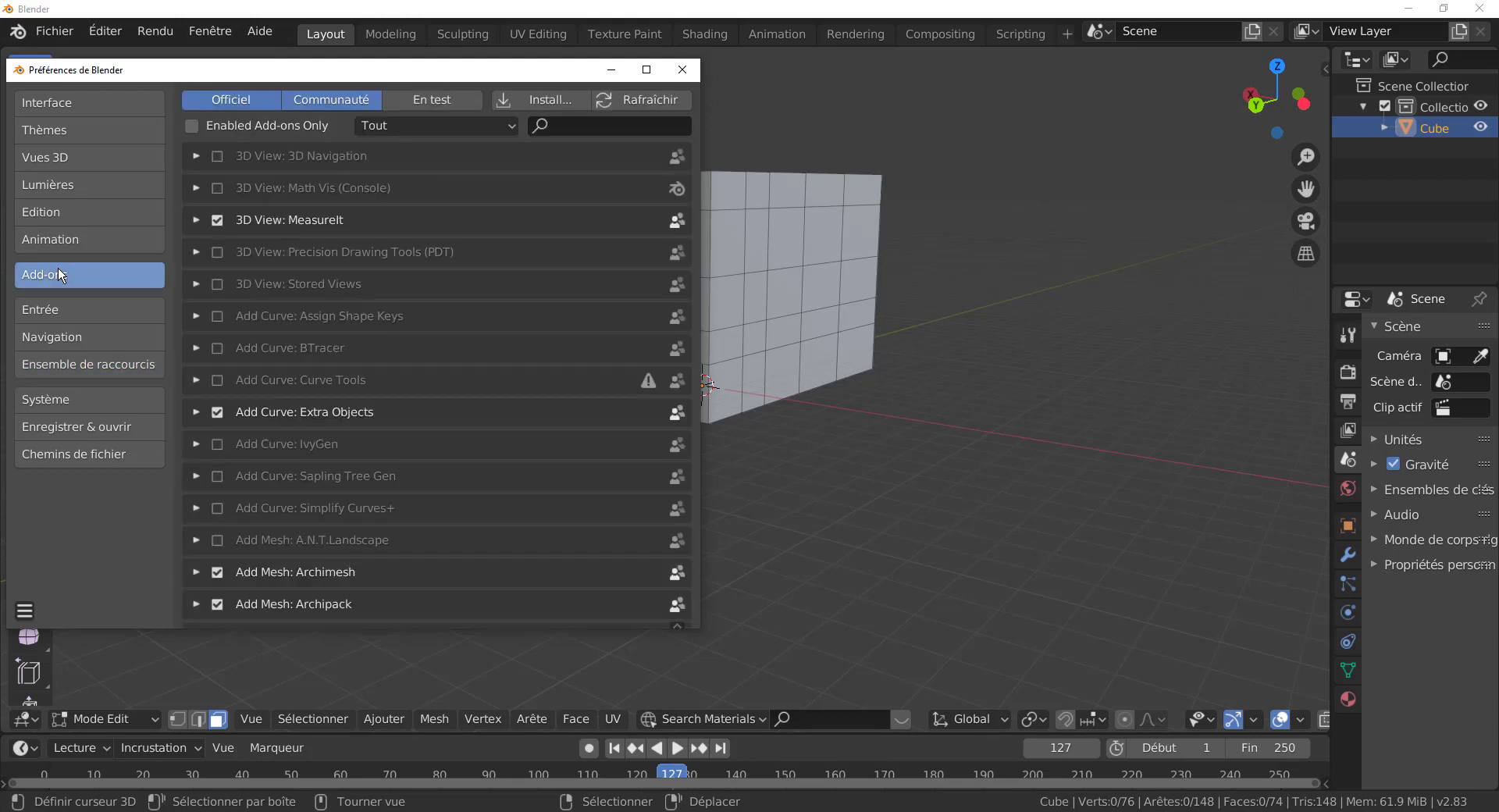
left_click(579, 128)
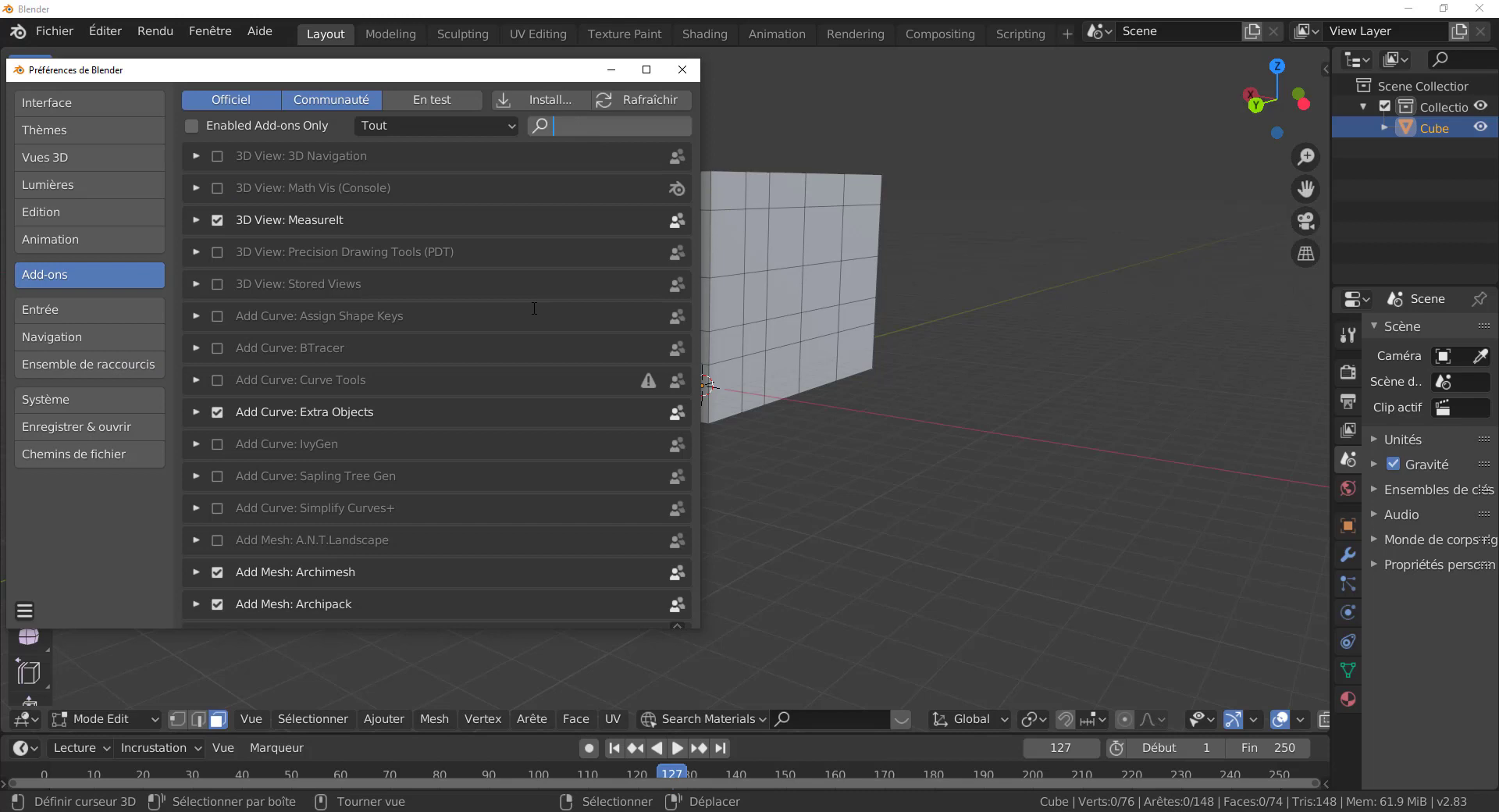
type("c")
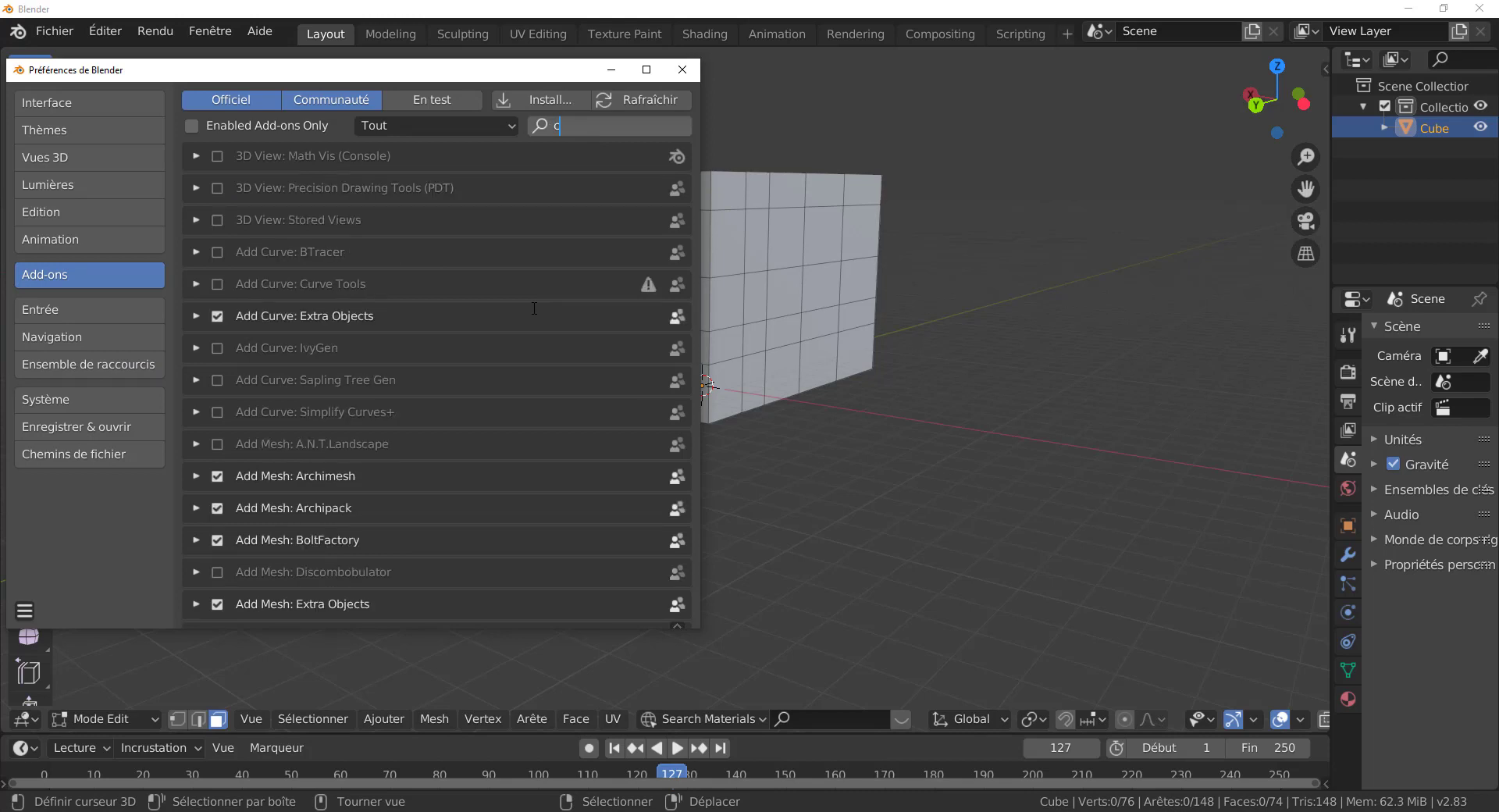
type("on")
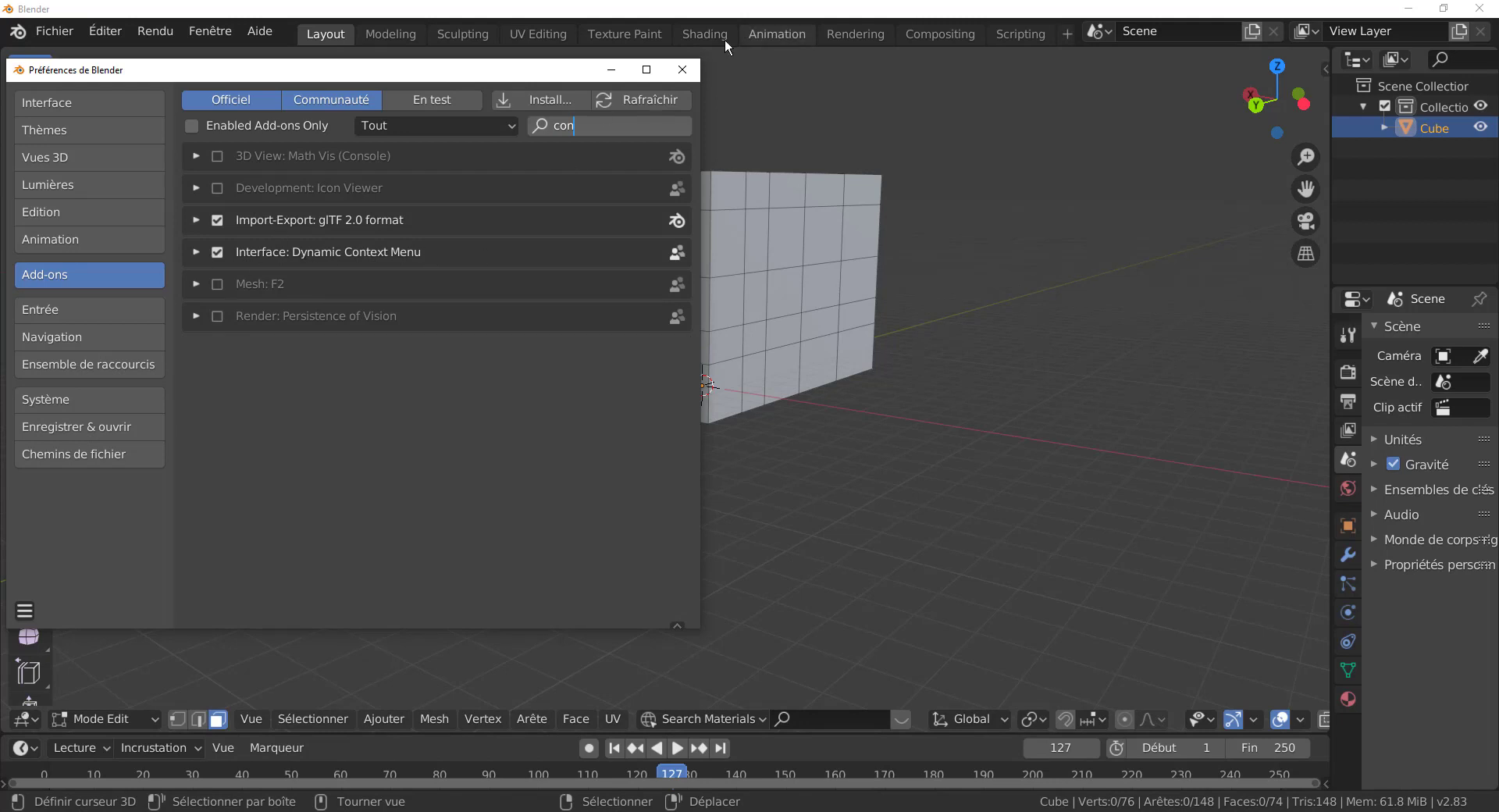
left_click(681, 69)
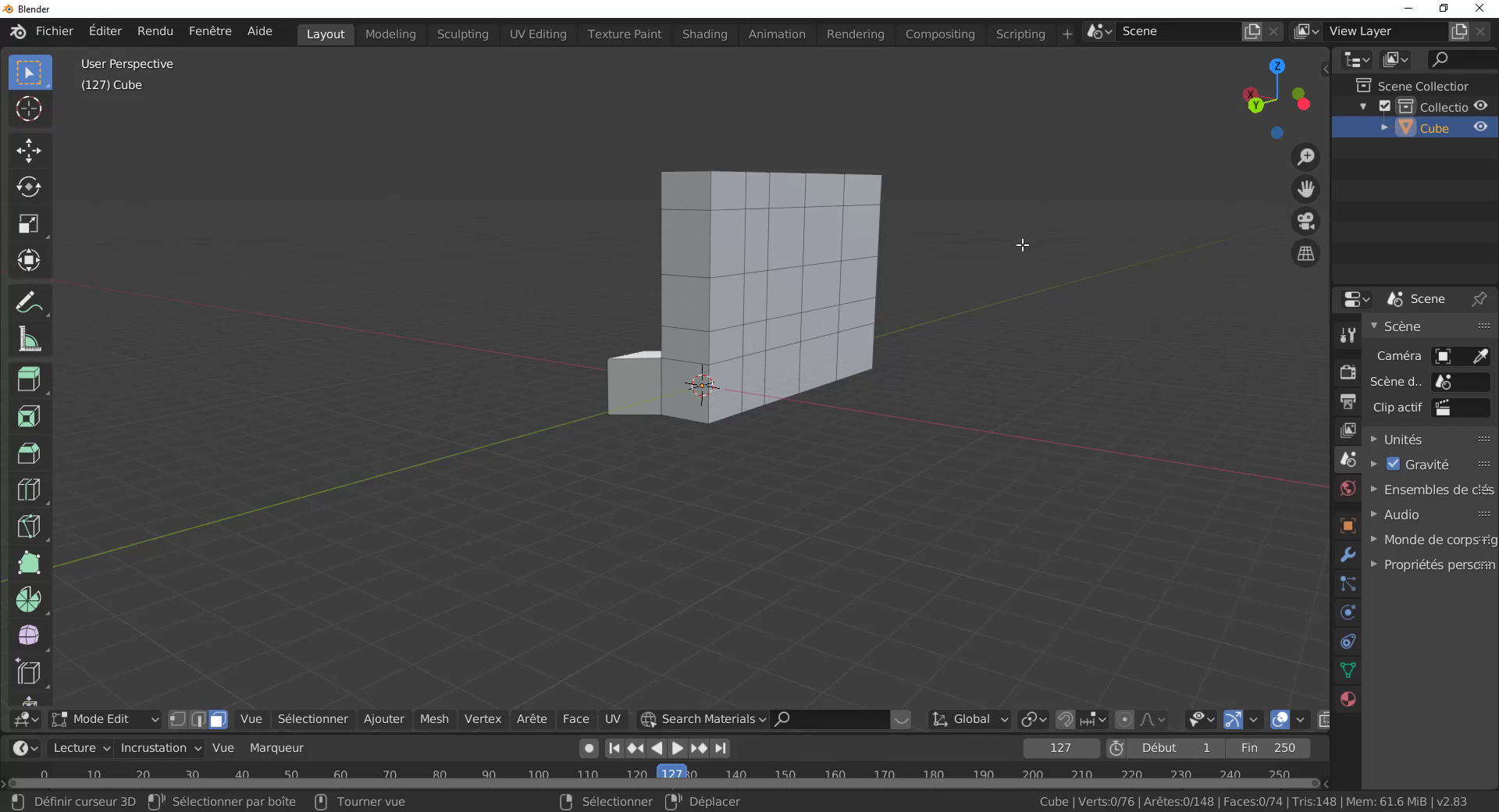
- Display the Dynamic Context Menu's Snap To entries, including Origin to Selected V/F/E, without applying any
key("space")
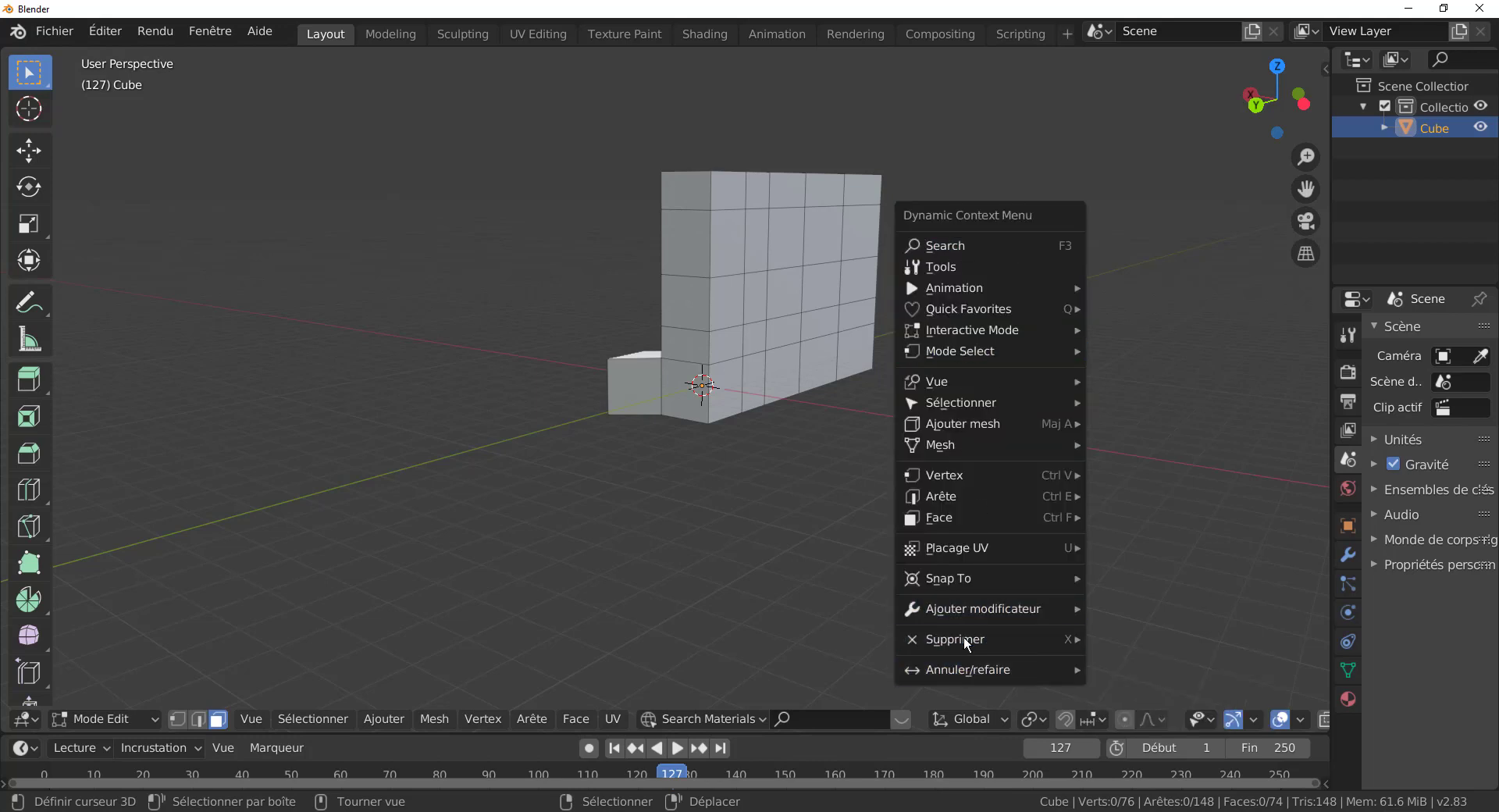
mouse_move(954, 584)
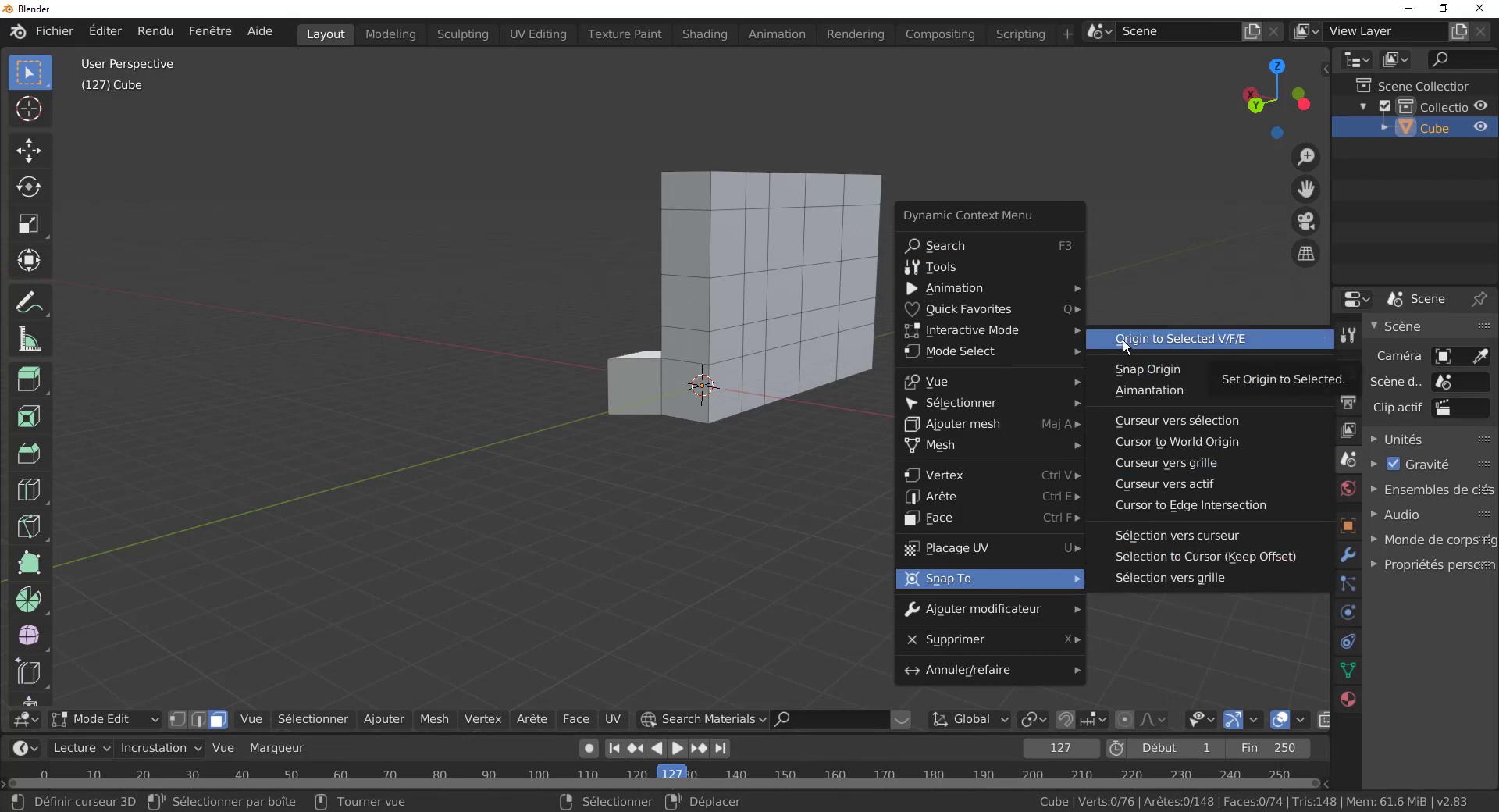
- Select a vertex inside the wall's large side in vertex mode and apply Origin to Selected V/F/E from the Quick Favorites
left_click(178, 720)
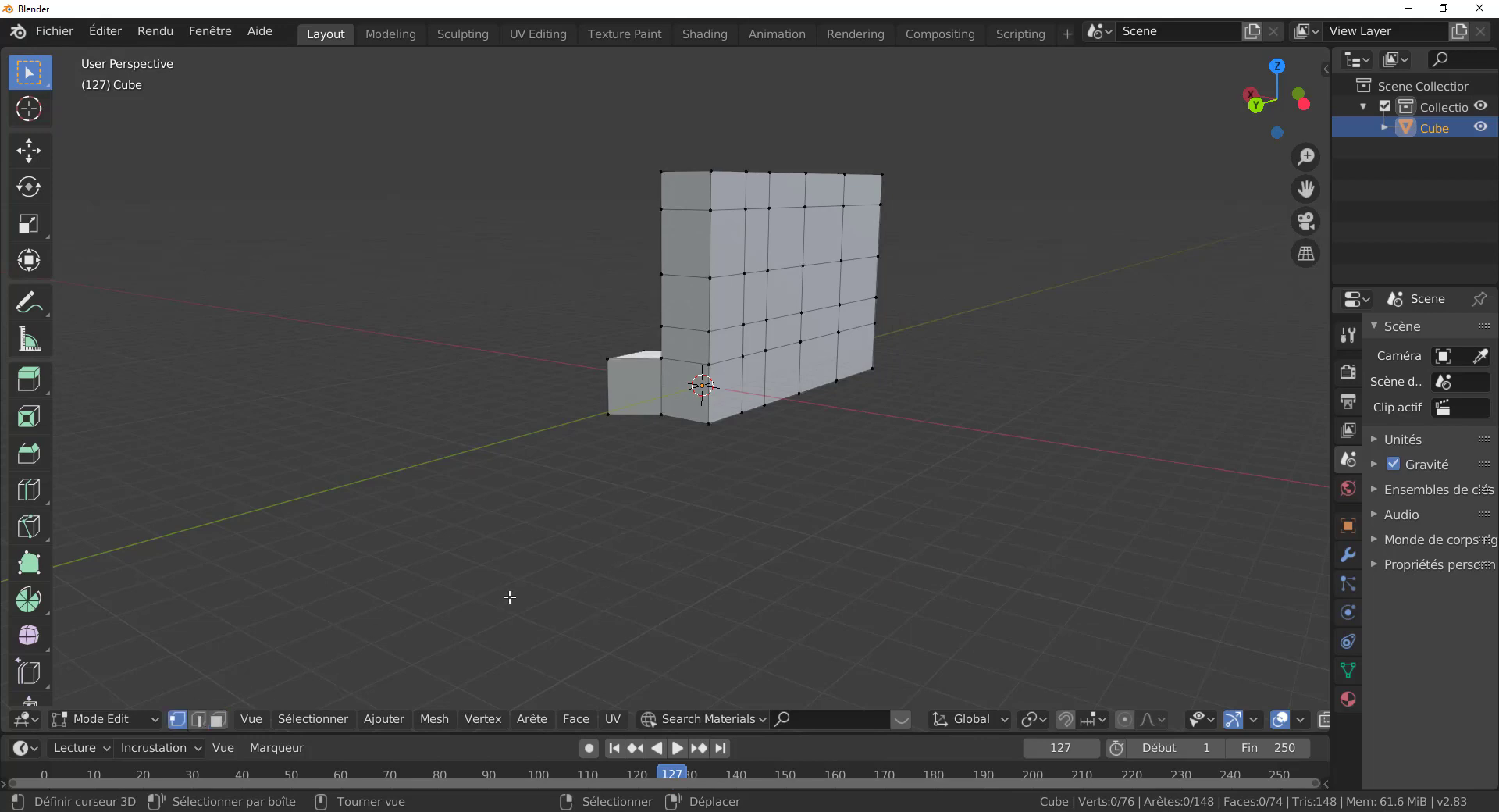
left_click(768, 270)
middle_click_drag(824, 417, 816, 426)
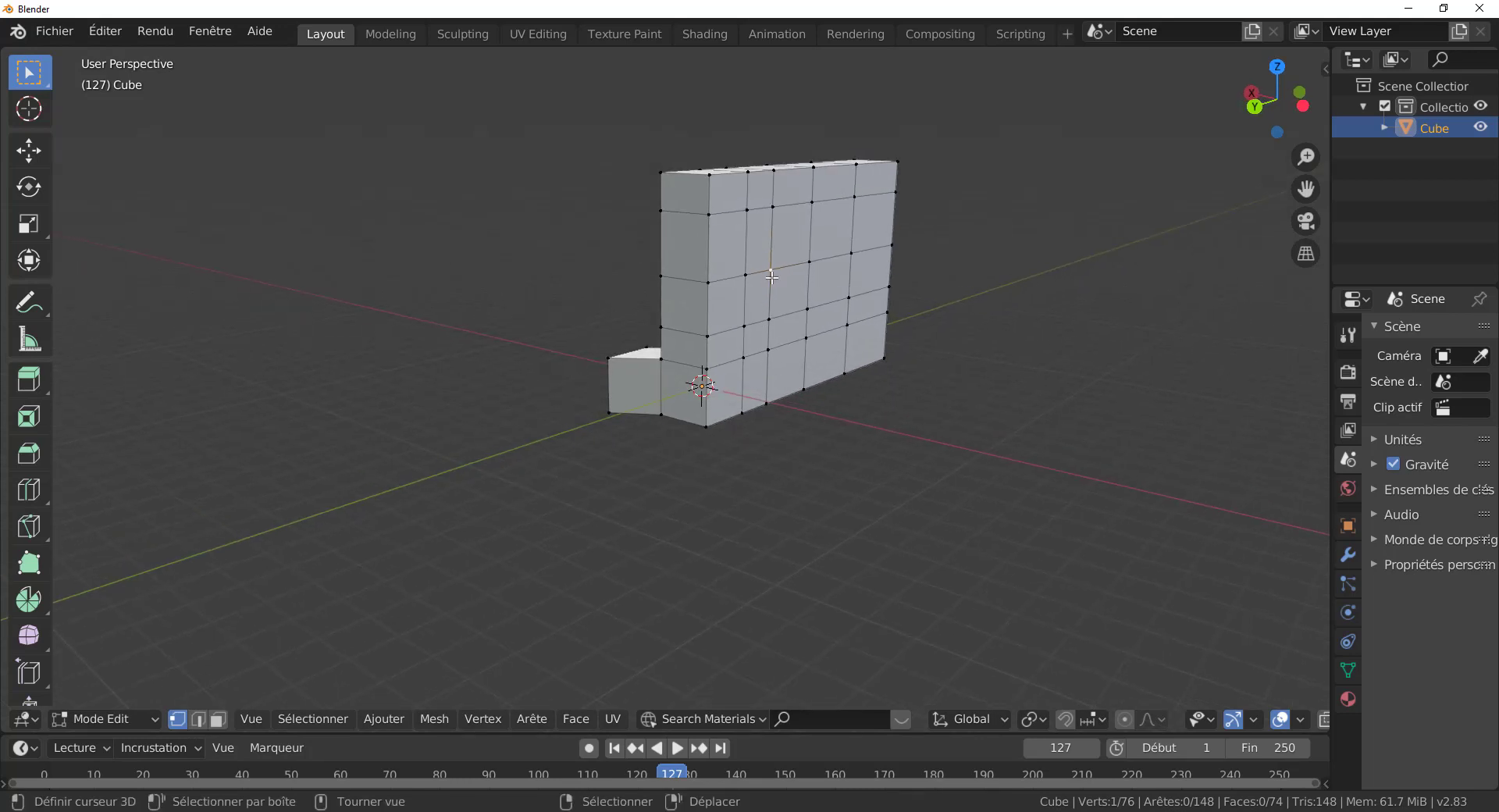
key("q")
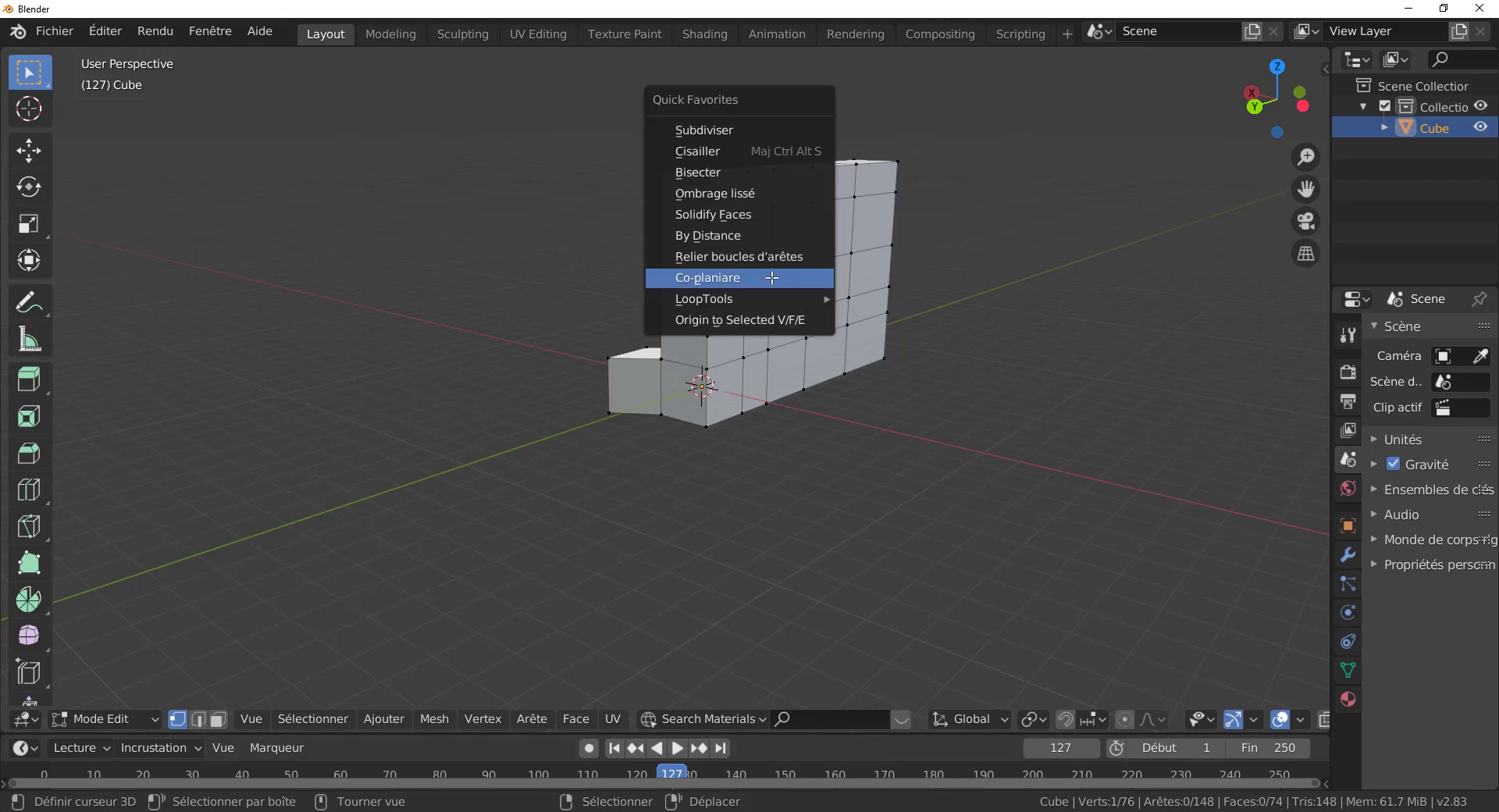
left_click(733, 320)
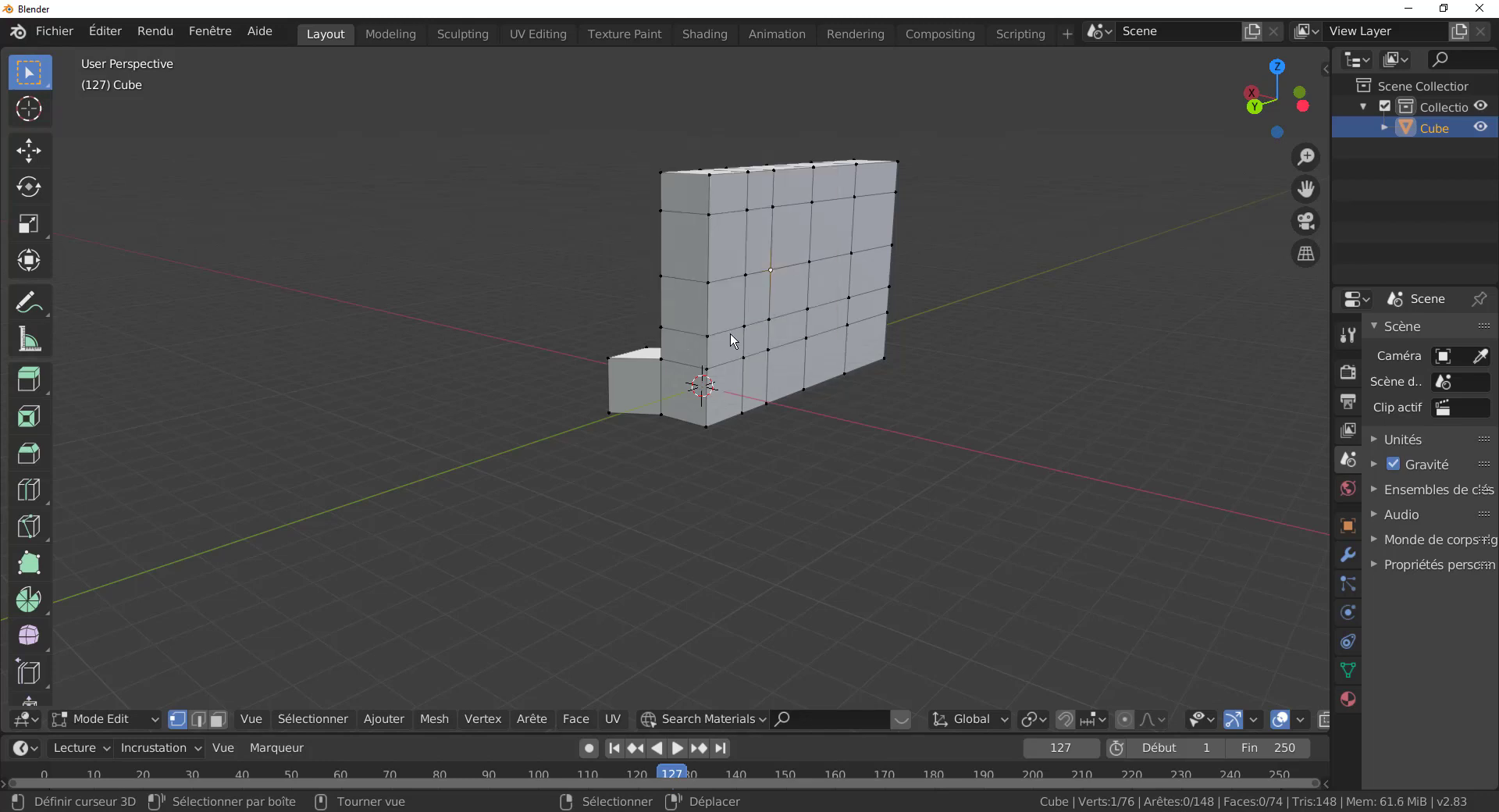
- Try rotating the object about the Z axis around its new mid-face origin in Object mode, and cancel the rotation
key("Tab")
middle_click_drag(771, 282, 961, 431)
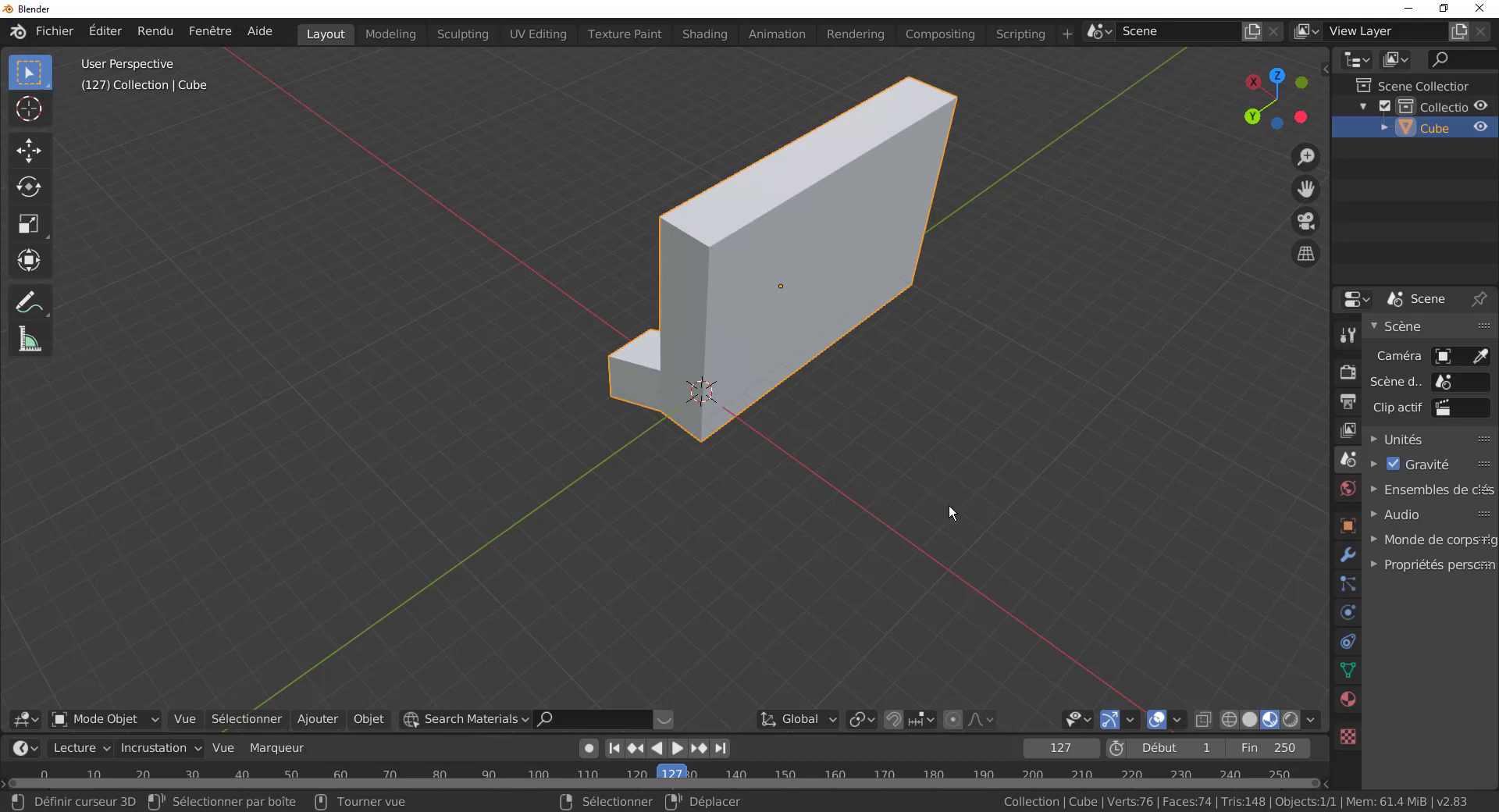
key("r")
key("z")
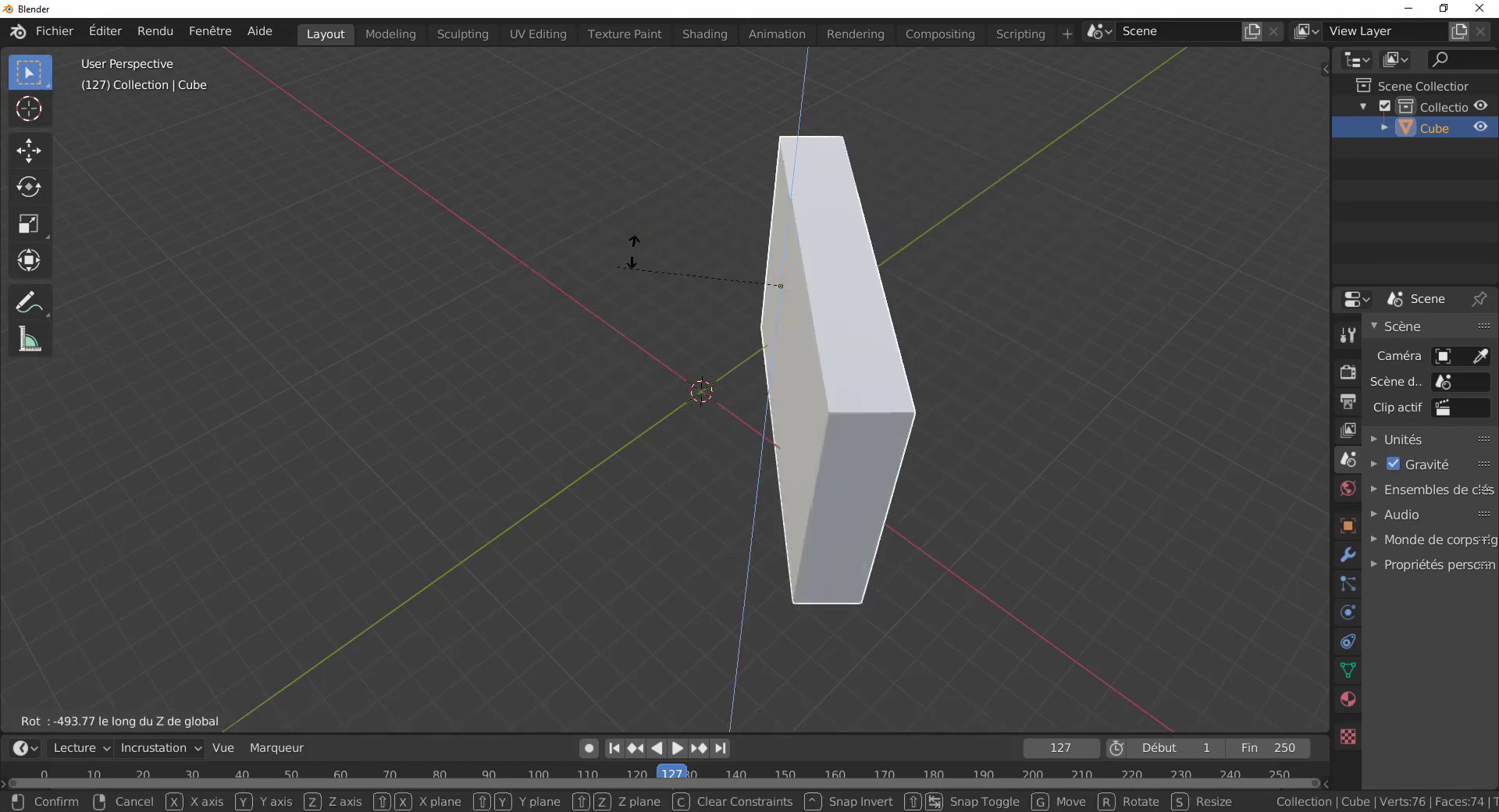
left_click(810, 285)
- Select the wall's upper far corner vertex in Edit mode and apply Origin to Selected V/F/E from the Quick Favorites
key("Tab")
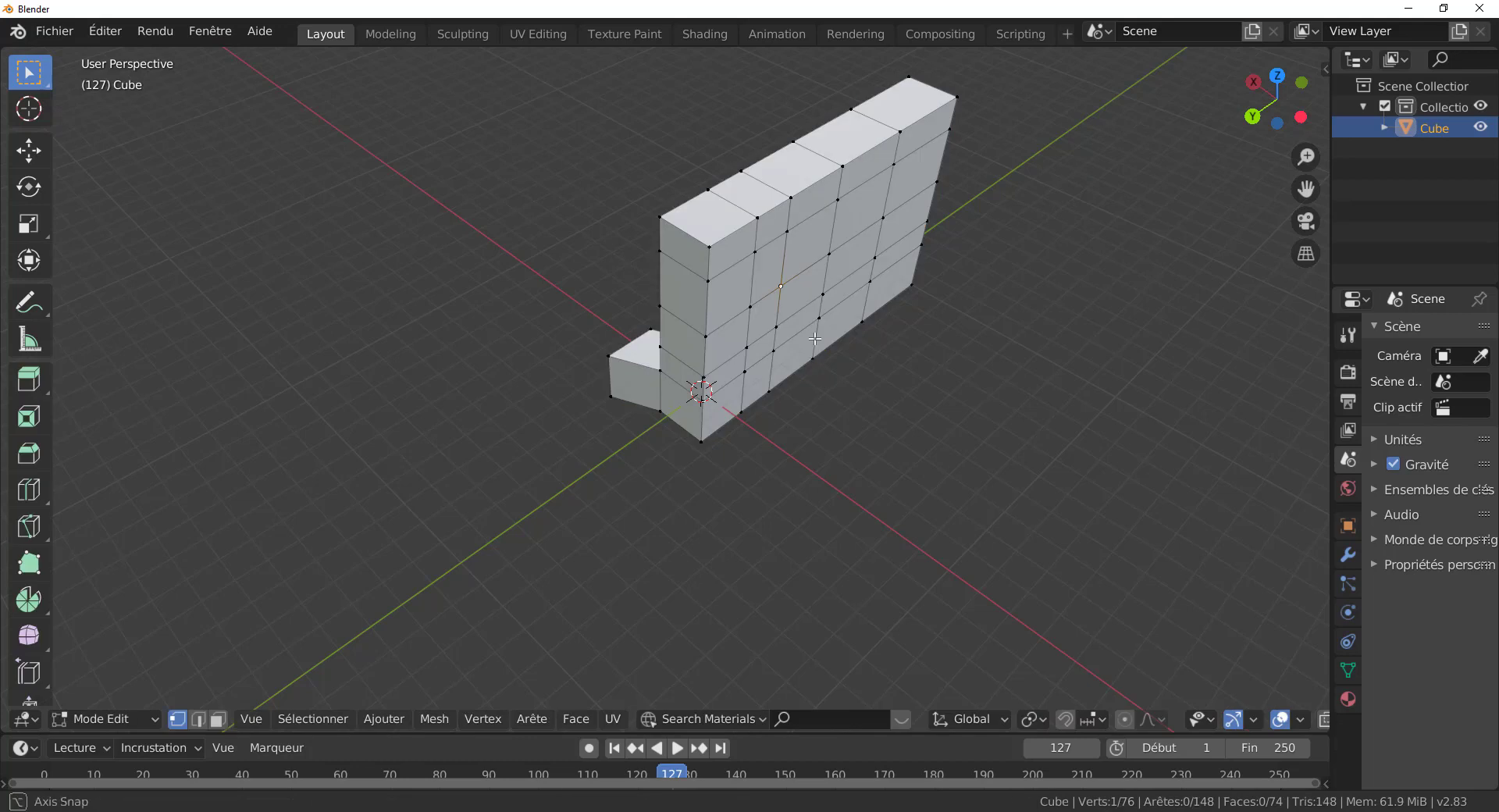
left_click(955, 97)
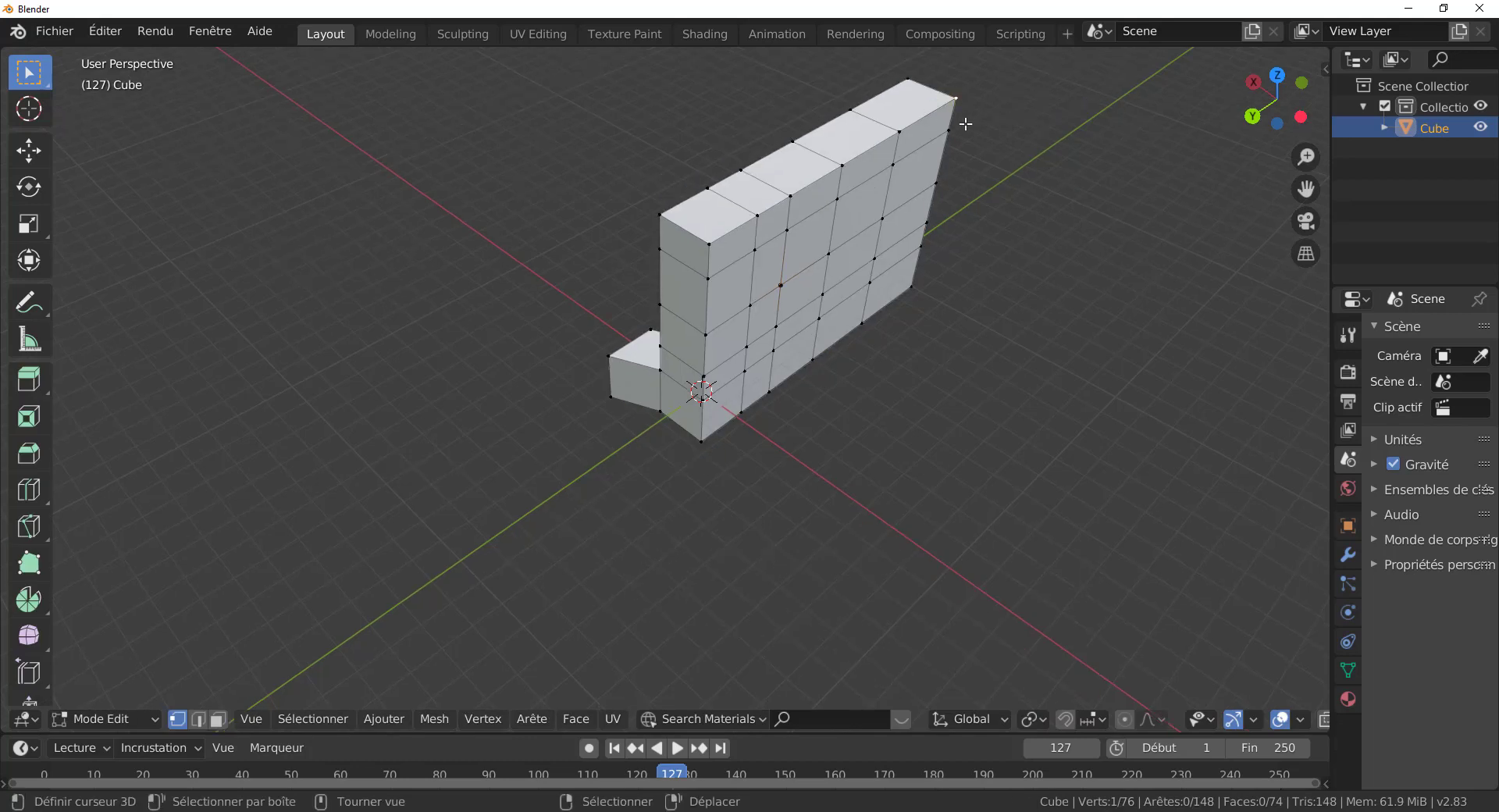
key("q")
left_click(981, 349)
scroll(914, 342, "down", 2)
- Try rotating the object around its corner origin in Object mode, freely and about the Z axis, cancelling both rotations
key("Tab")
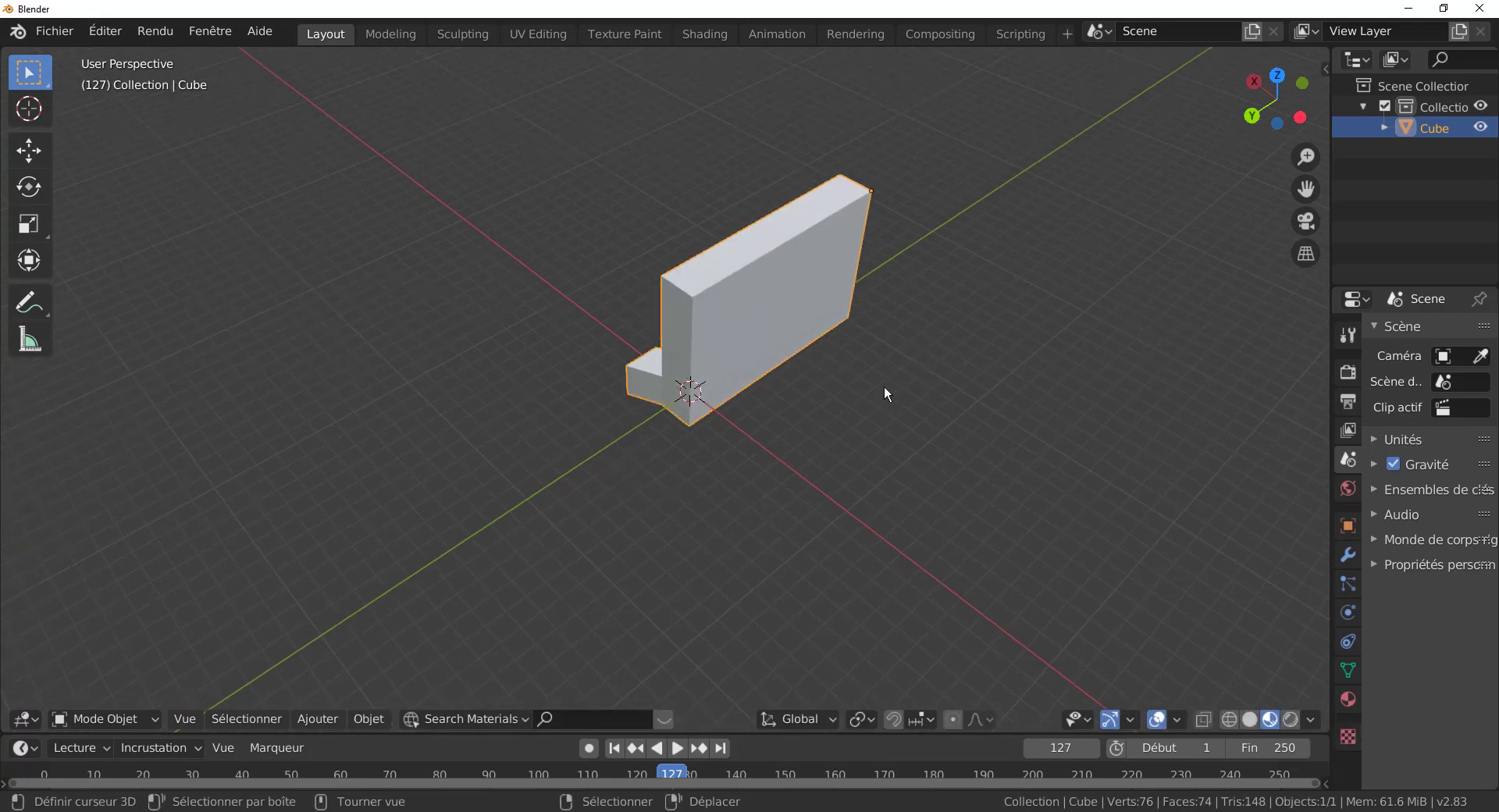
key("r")
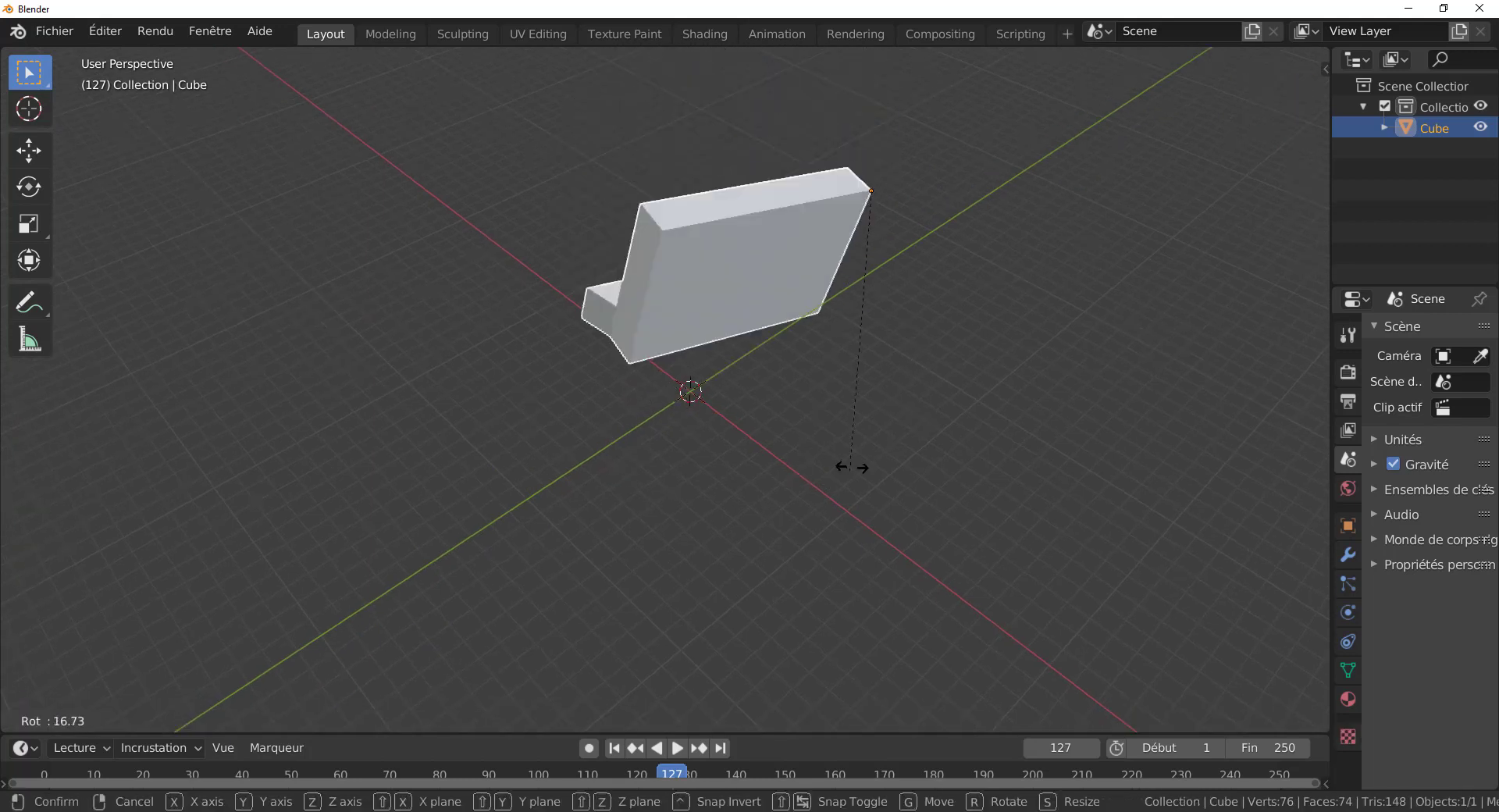
key("Escape")
key("r")
key("z")
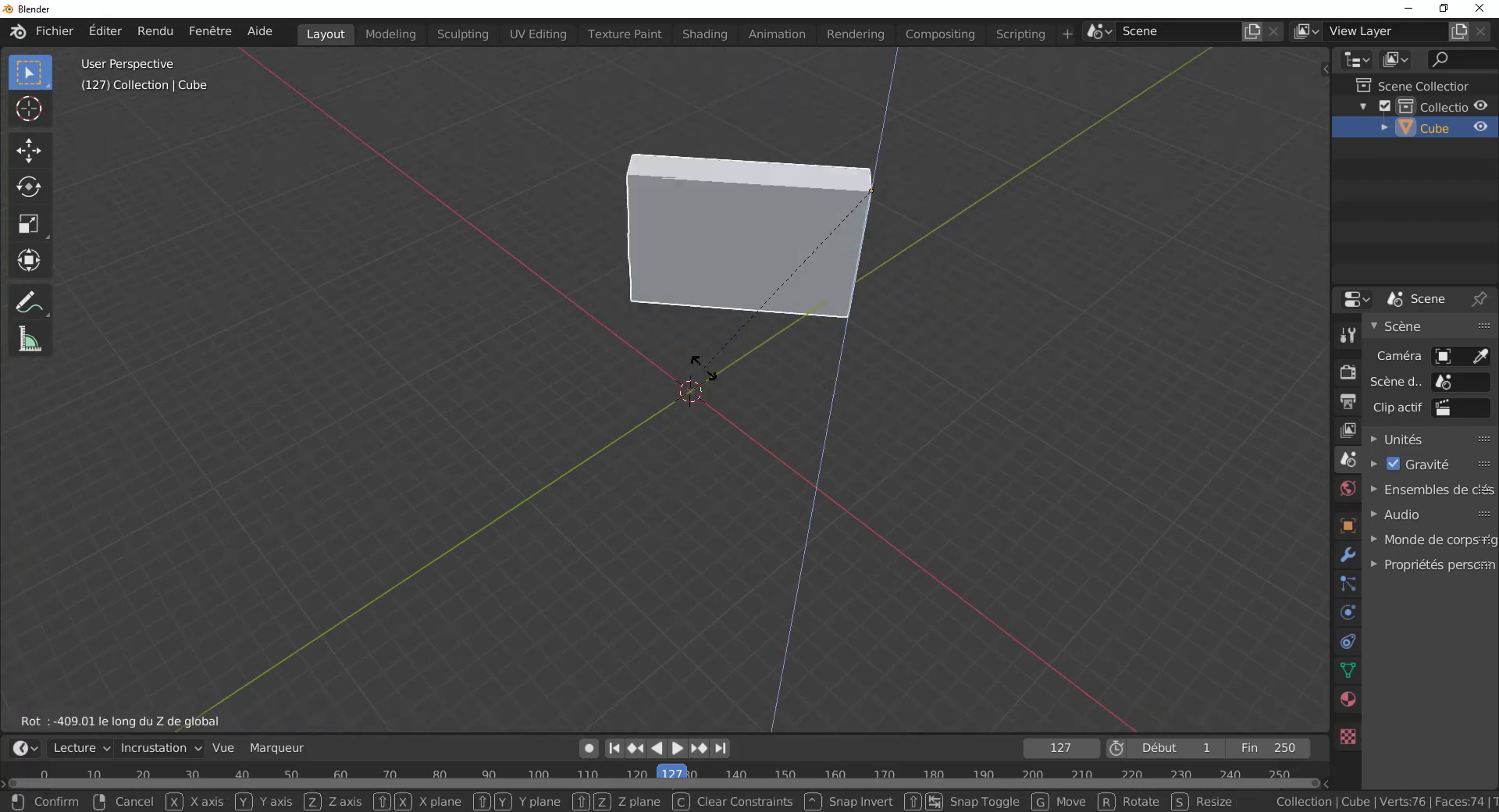
right_click(863, 321)
- Return to Edit mode on the wall and review the Quick Favorites entries without applying any
middle_click_drag(849, 335, 769, 347)
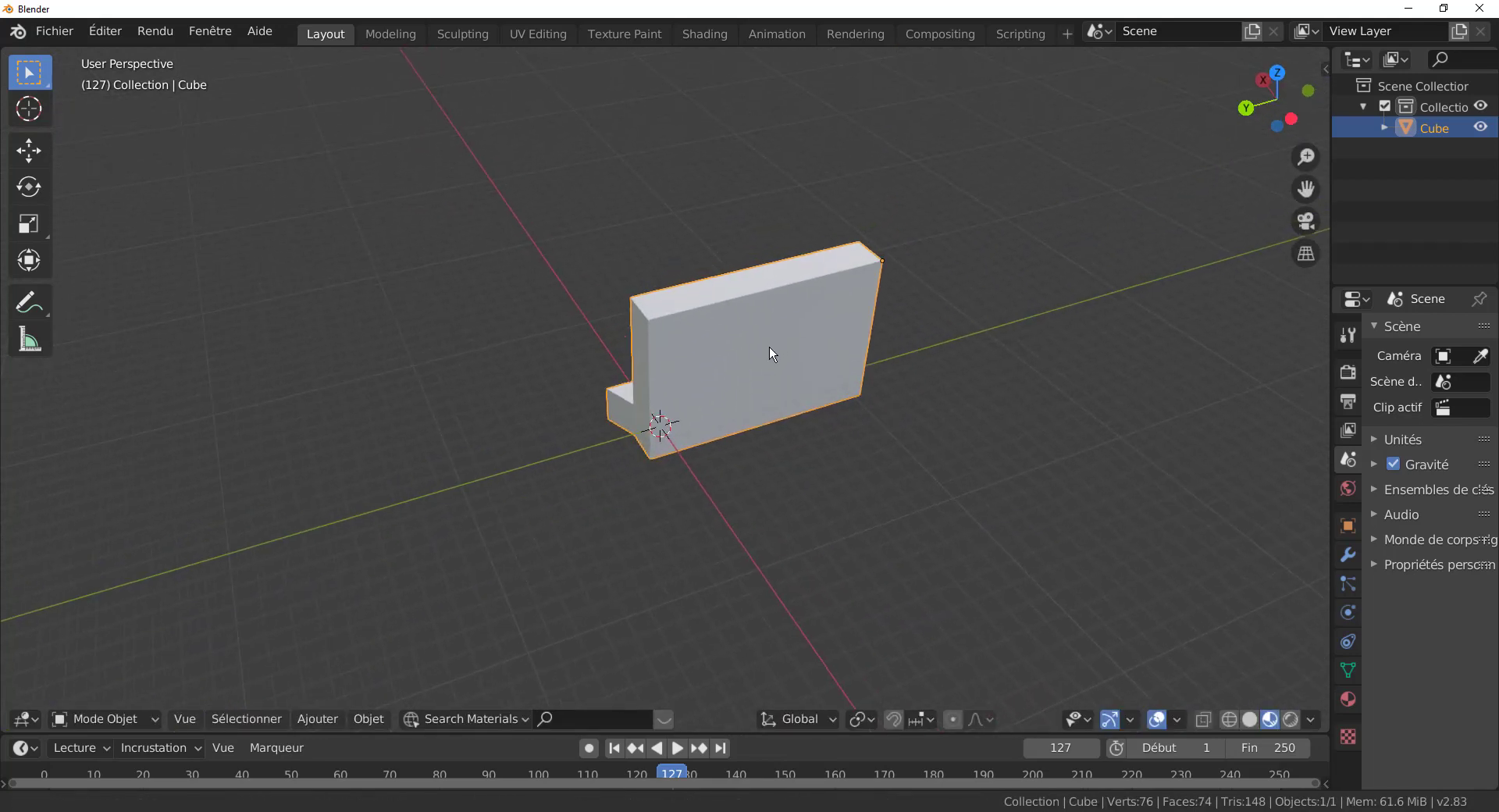
middle_click_drag(780, 411, 574, 376)
key("Tab")
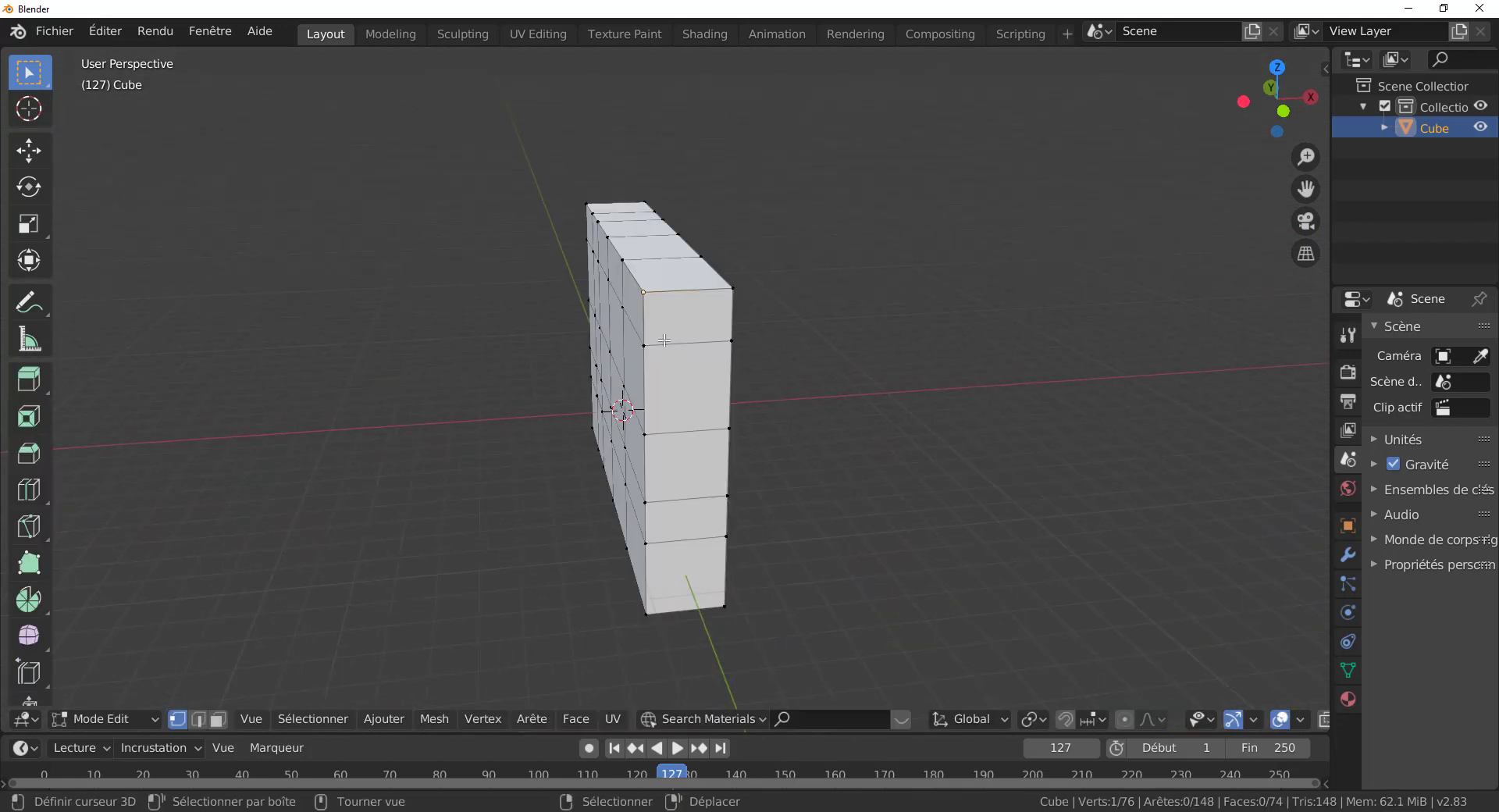
middle_click_drag(860, 409, 760, 397)
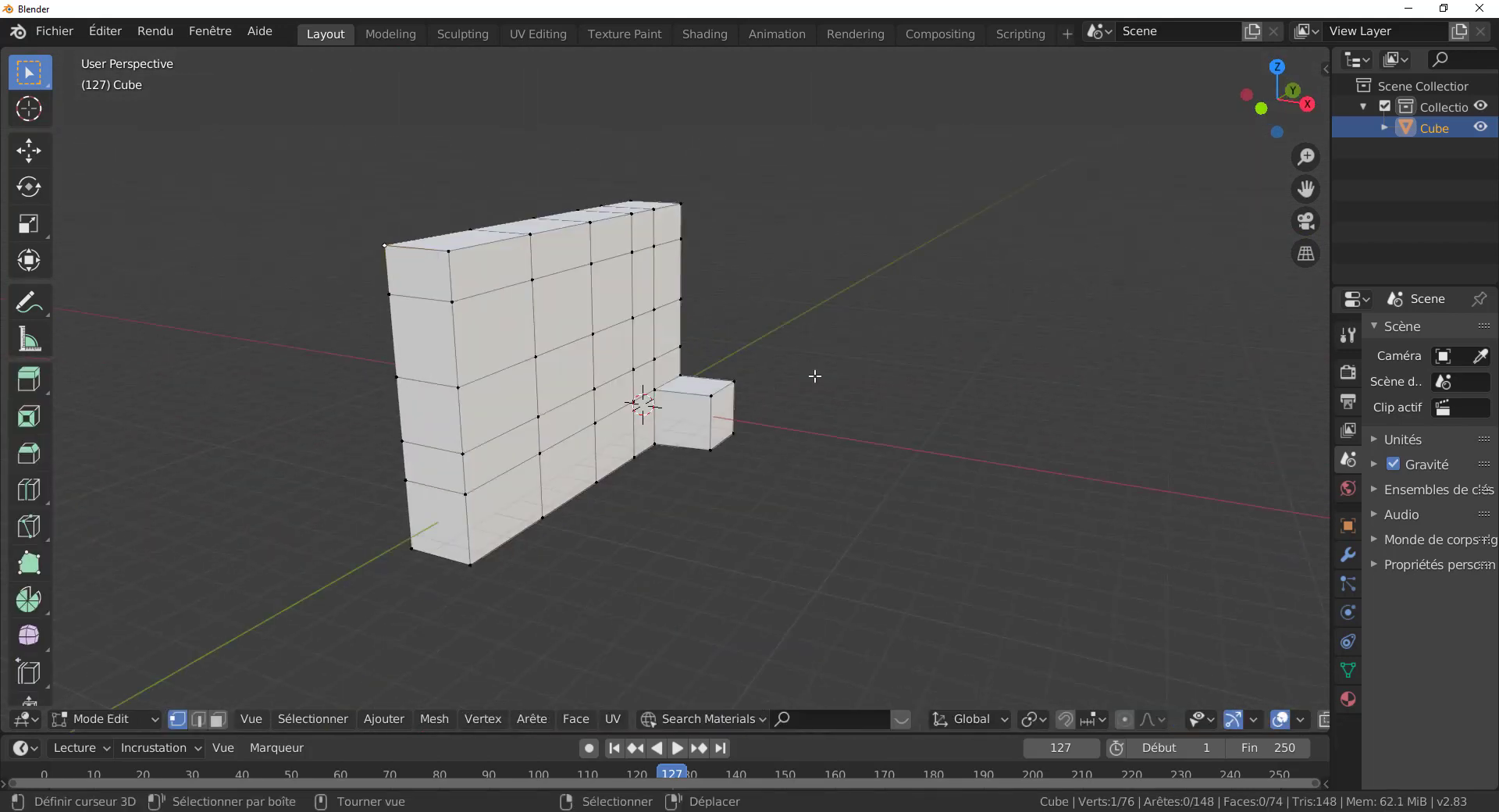
key("q")
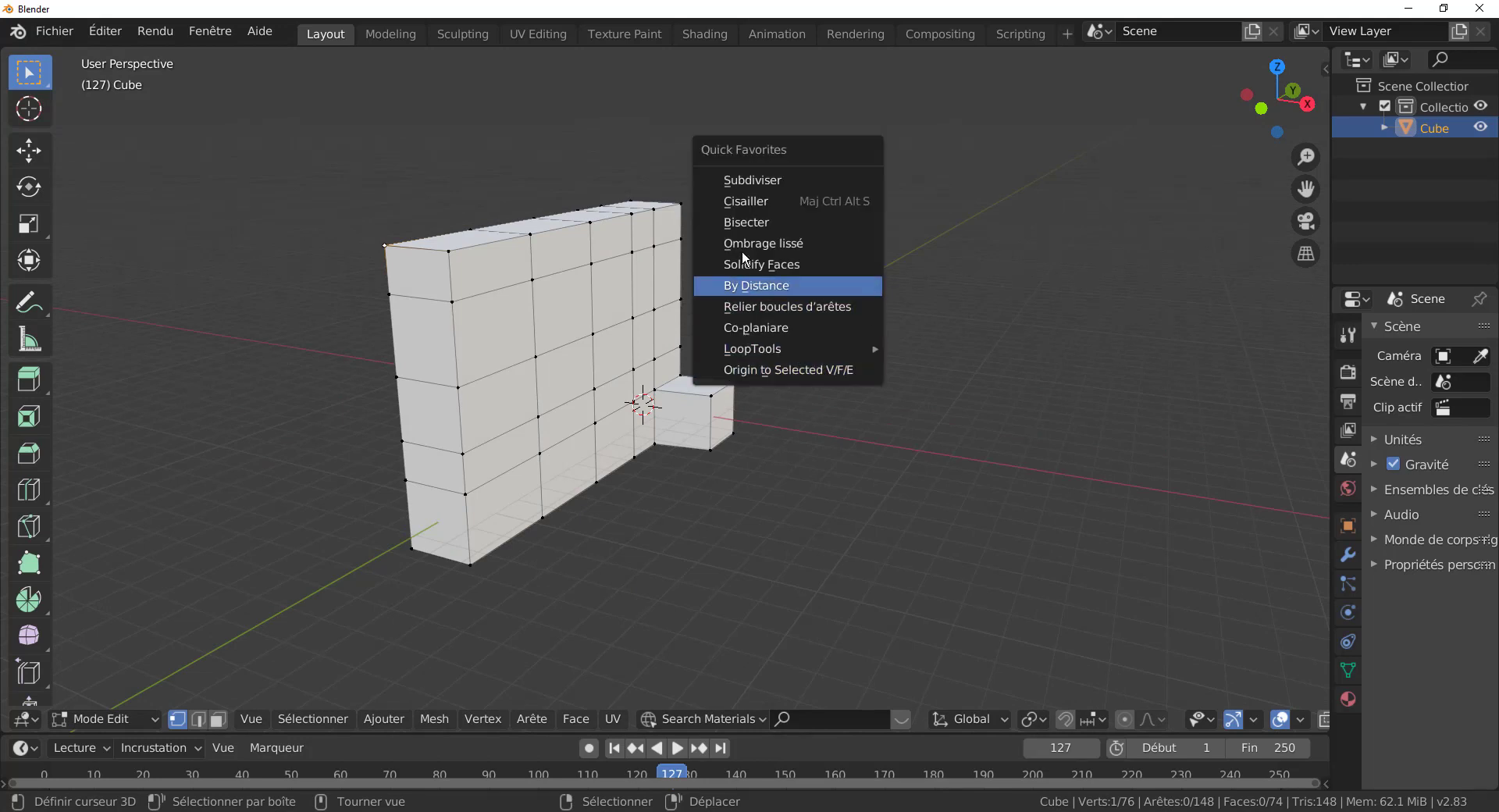
mouse_move(771, 355)
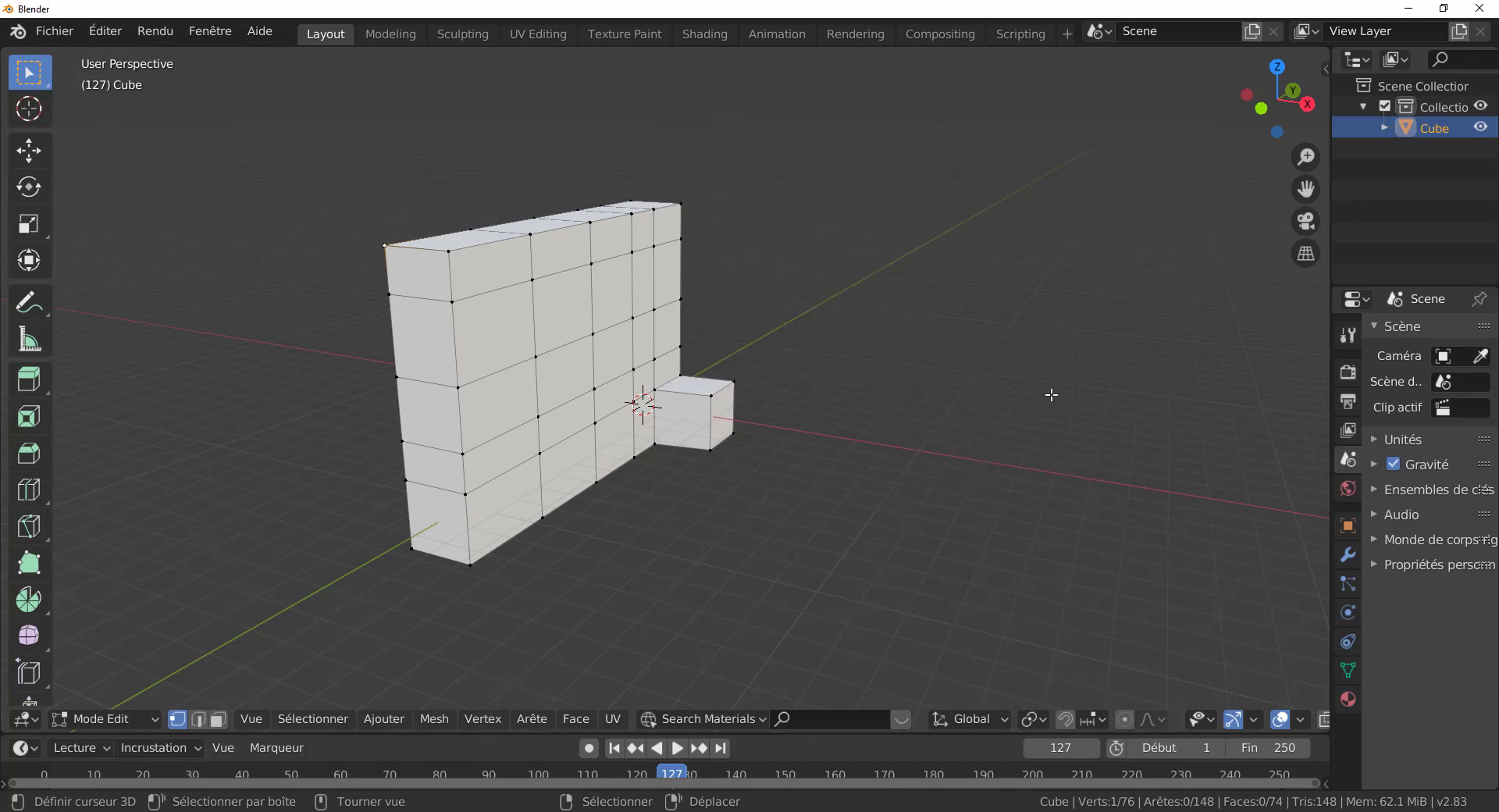
- Browse the Edit mode commands for vertices, faces and adding primitives without running any
key("Tab")
key("Tab")
middle_click_drag(817, 449, 702, 378)
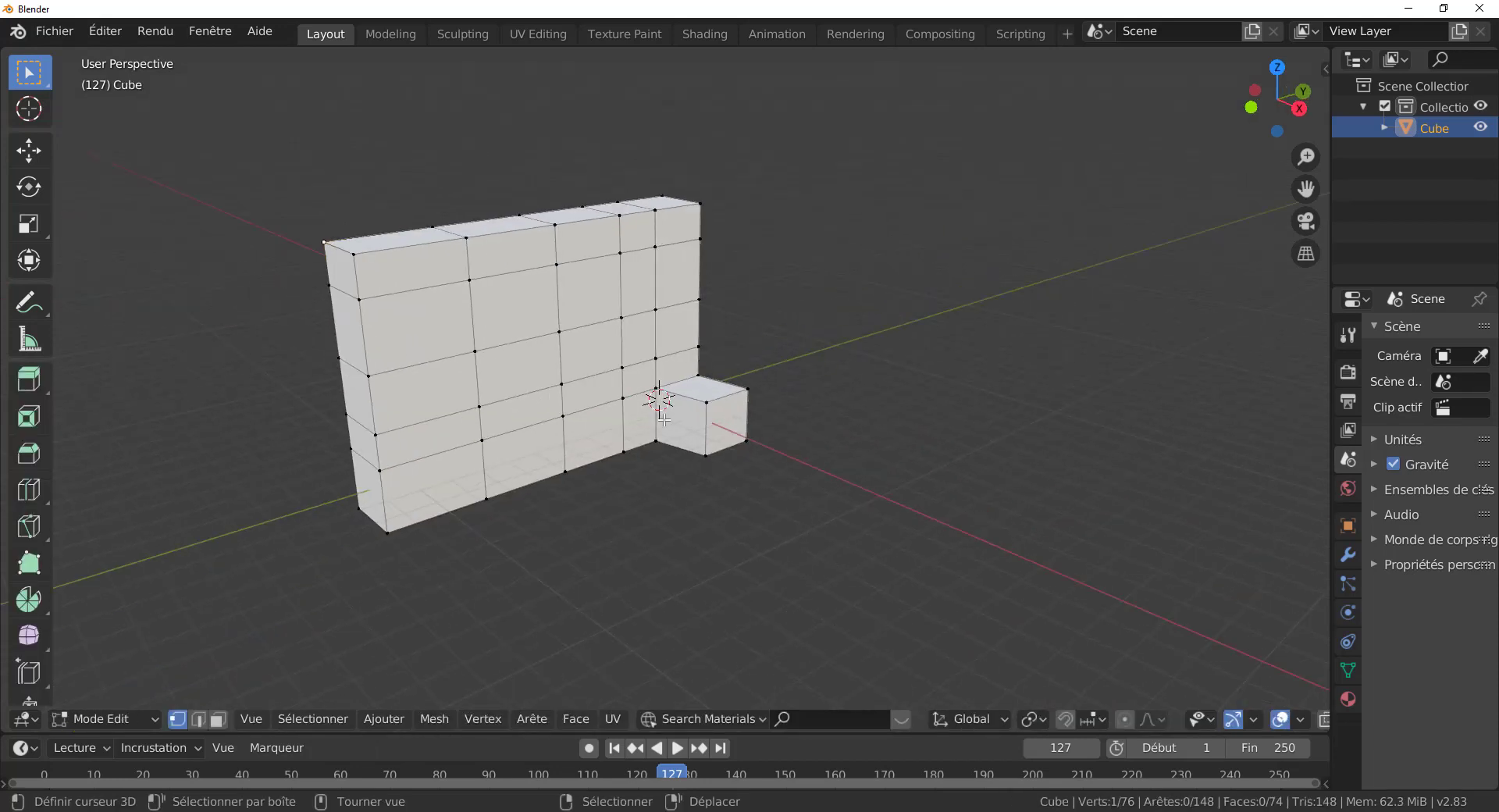
left_click(482, 719)
mouse_move(403, 726)
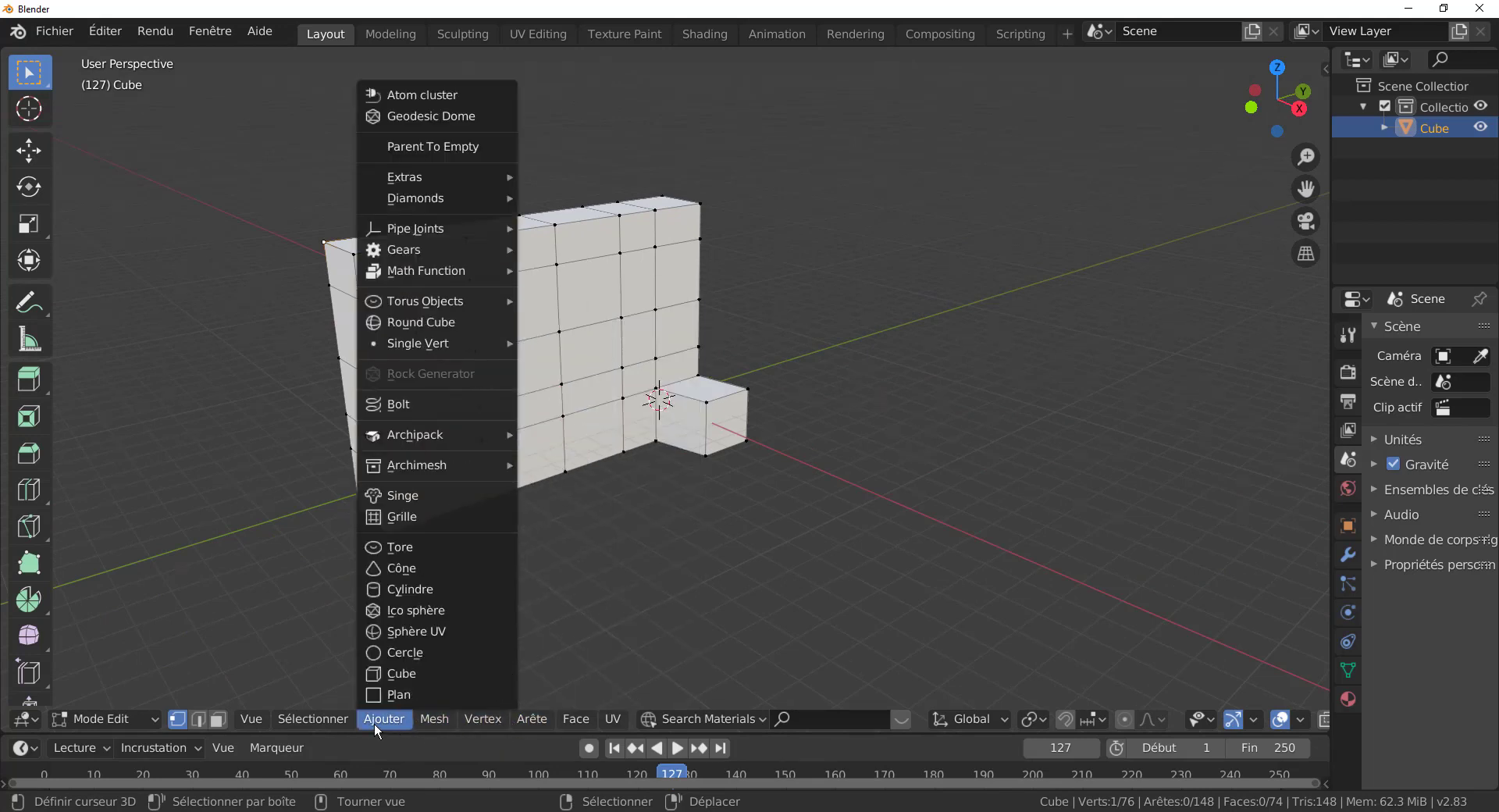
mouse_move(585, 721)
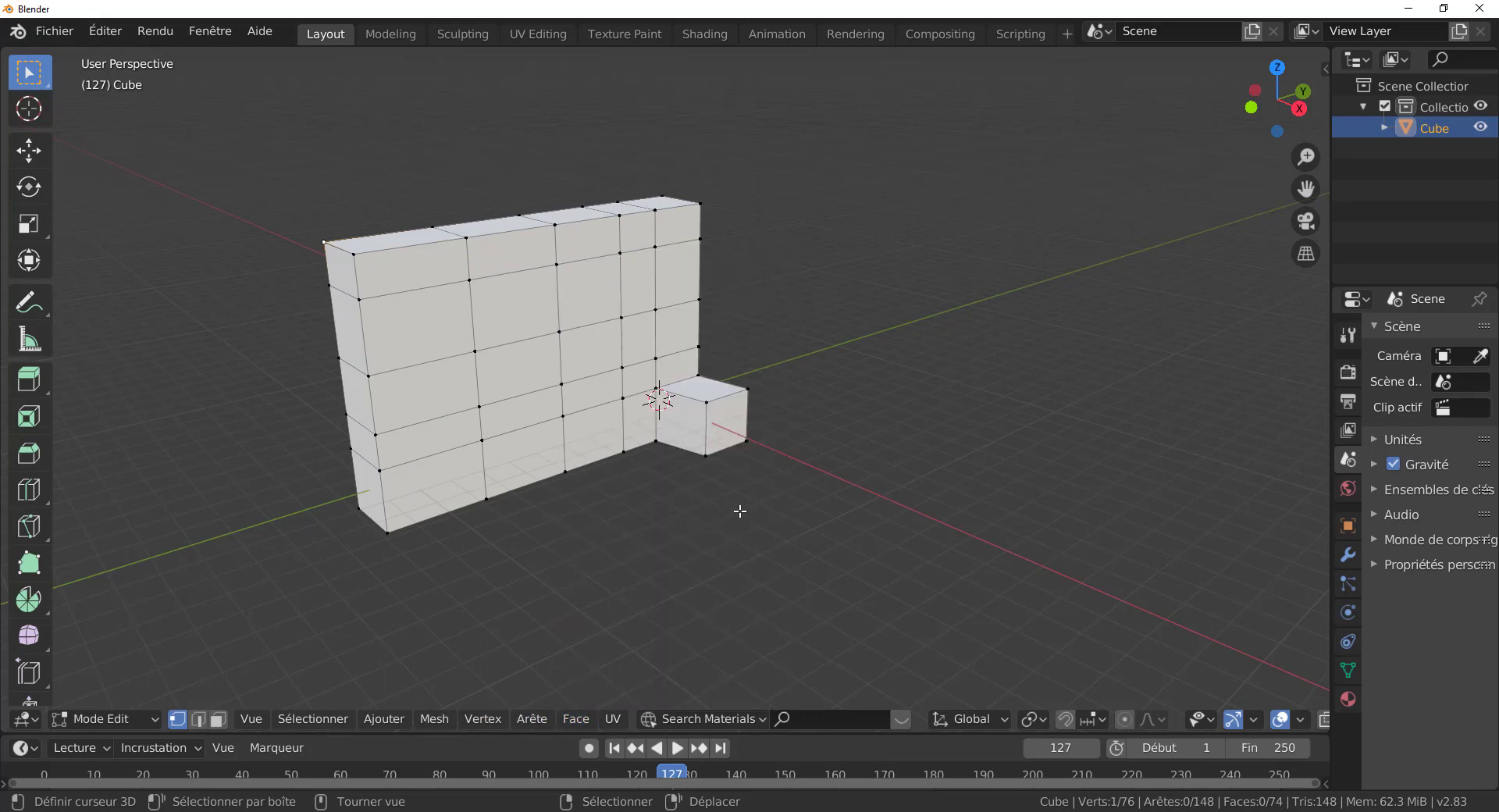
- Select single vertices in turn on the wall's end edge, its lower edge and inside its large side
mouse_move(740, 511)
middle_mouse_down()
mouse_move(706, 508)
mouse_move(739, 508)
mouse_move(723, 518)
mouse_move(765, 546)
mouse_move(726, 528)
mouse_move(757, 522)
middle_mouse_up()
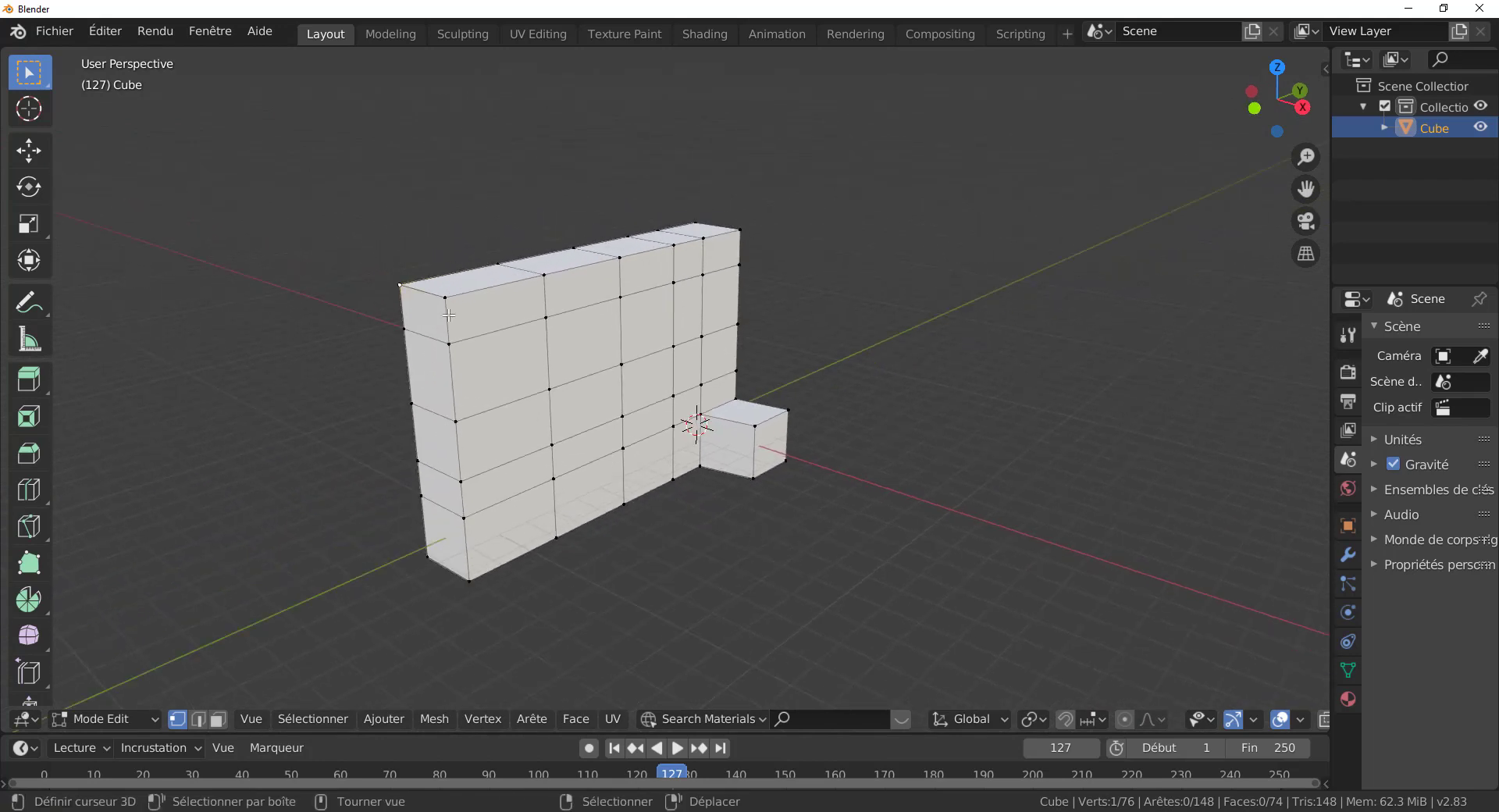
left_click(455, 421)
left_click(562, 548)
middle_click_drag(612, 390, 665, 387)
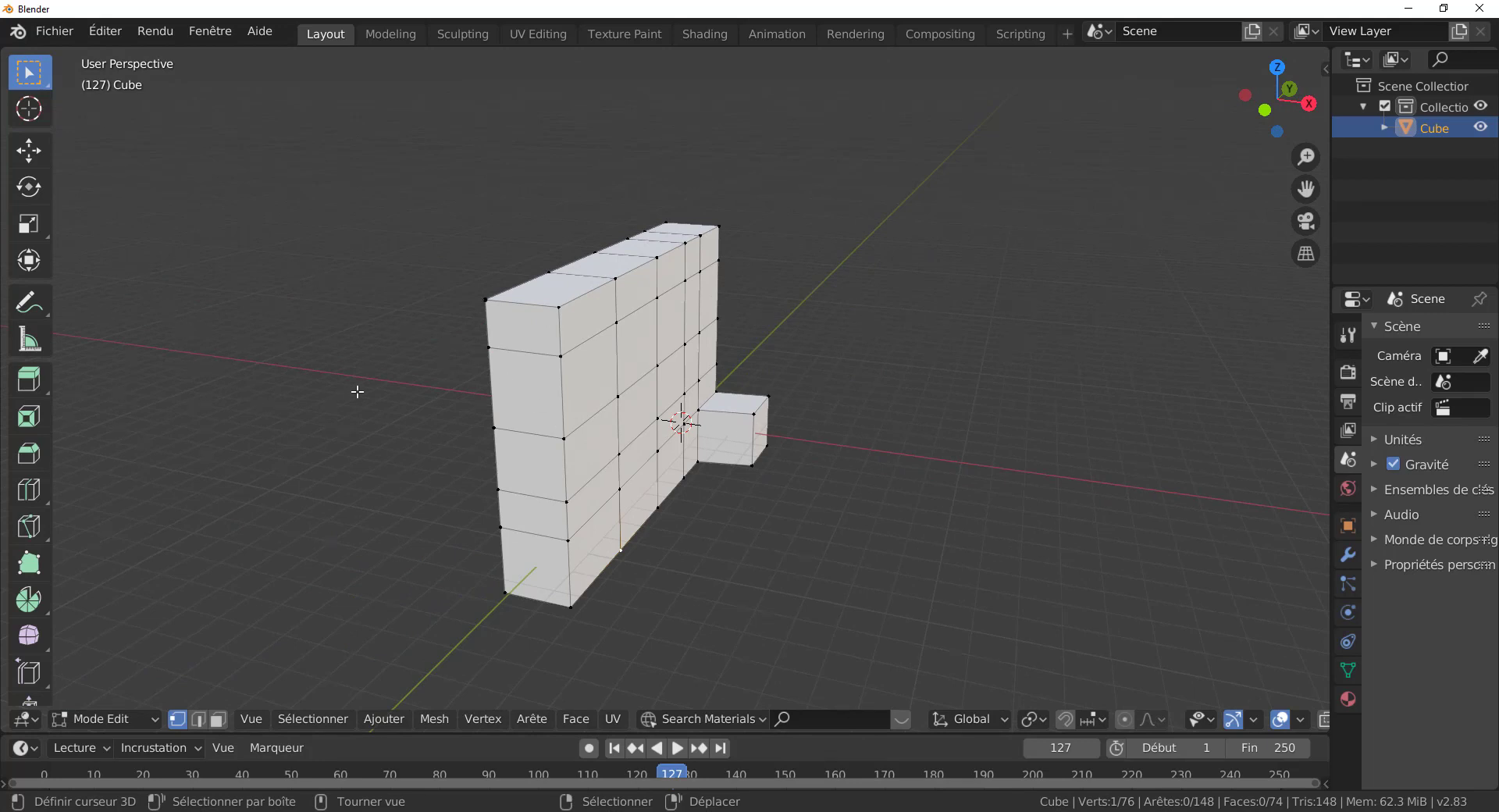
middle_click_drag(357, 391, 319, 385)
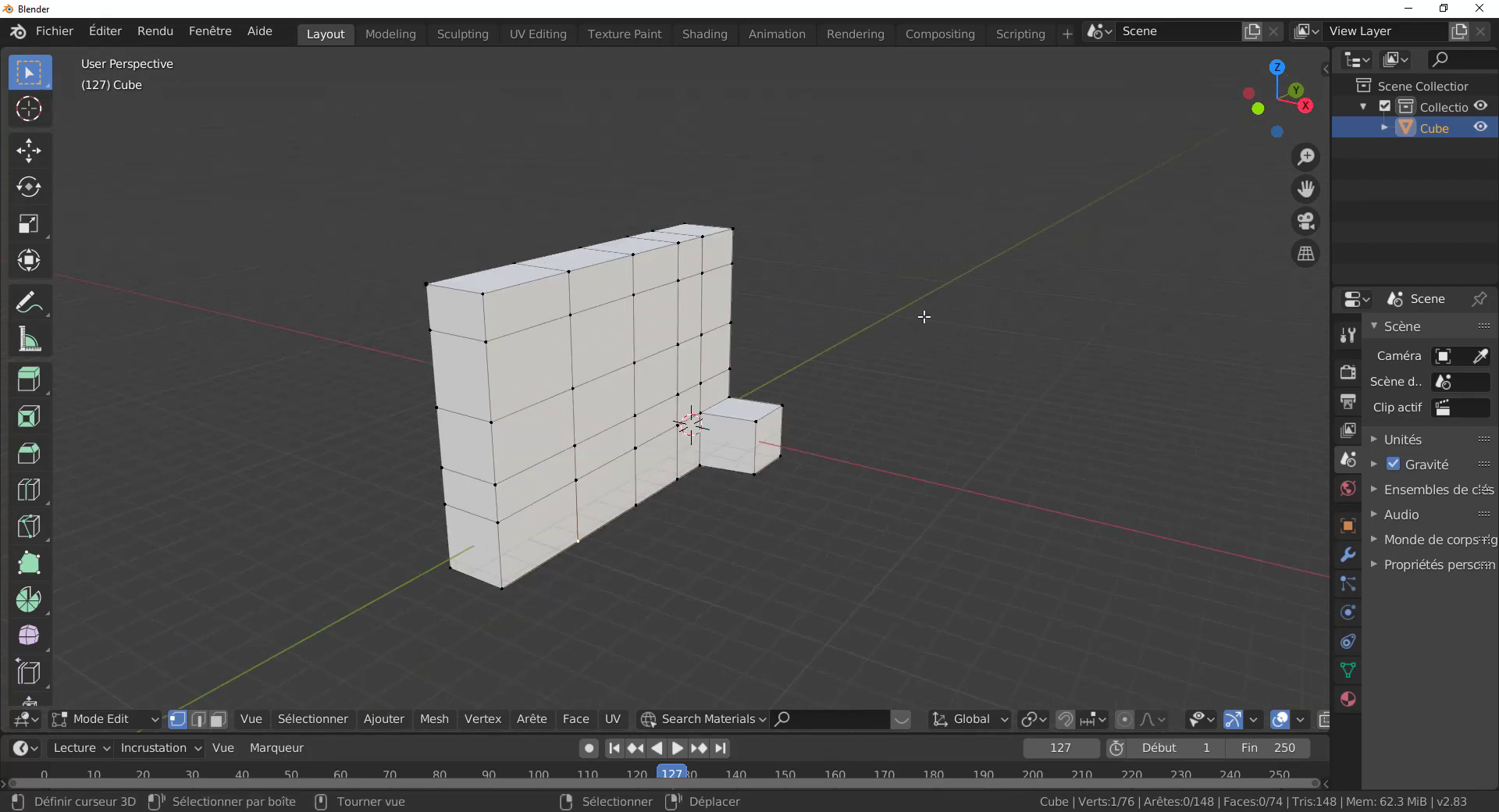
middle_click_drag(871, 360, 908, 381, "shift")
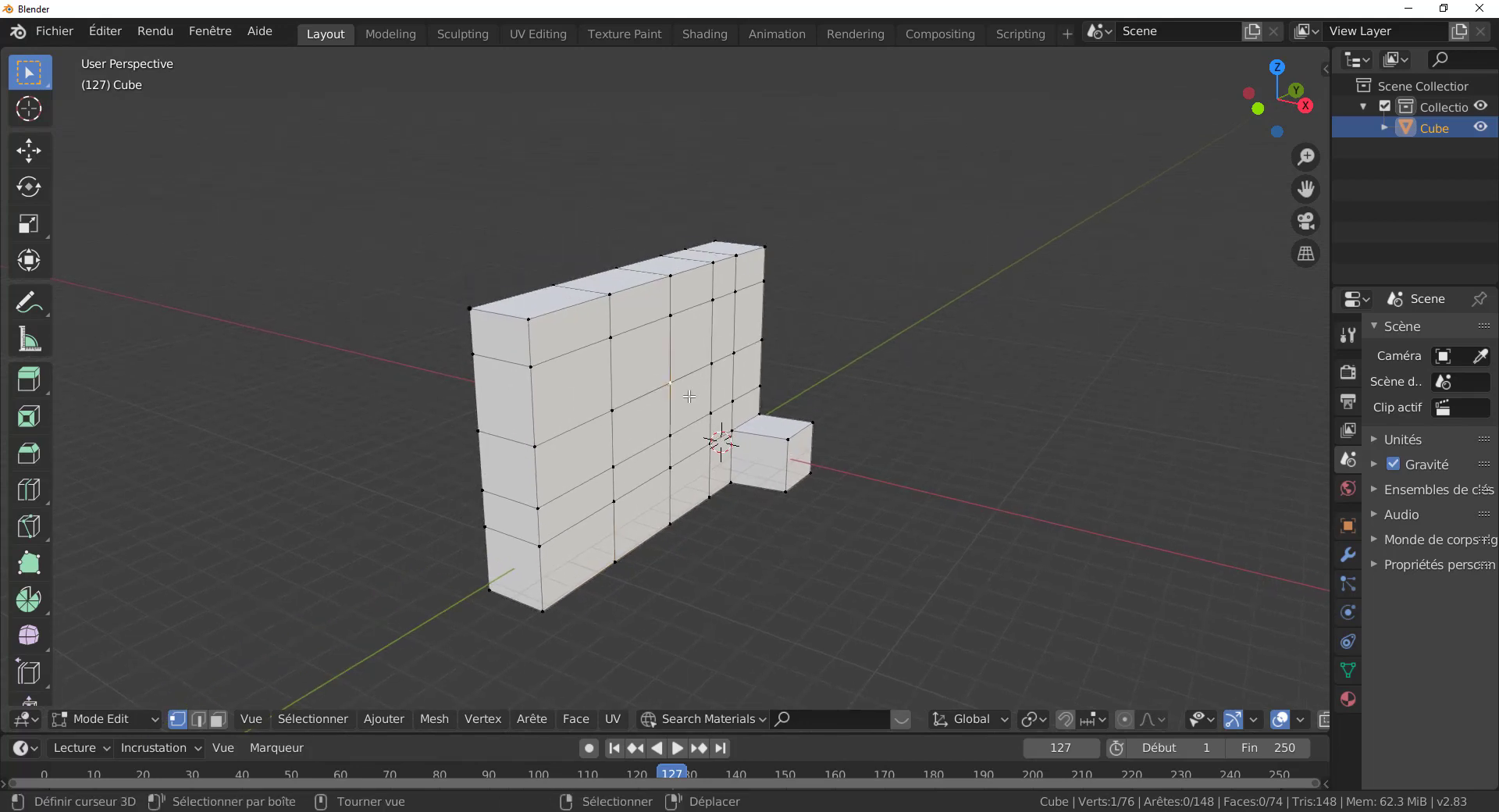
- Return to Object mode and view the wall and its attached small block from several angles
key("Tab")
scroll(691, 402, "down", 2)
middle_click_drag(689, 402, 620, 388)
scroll(579, 405, "up", 3)
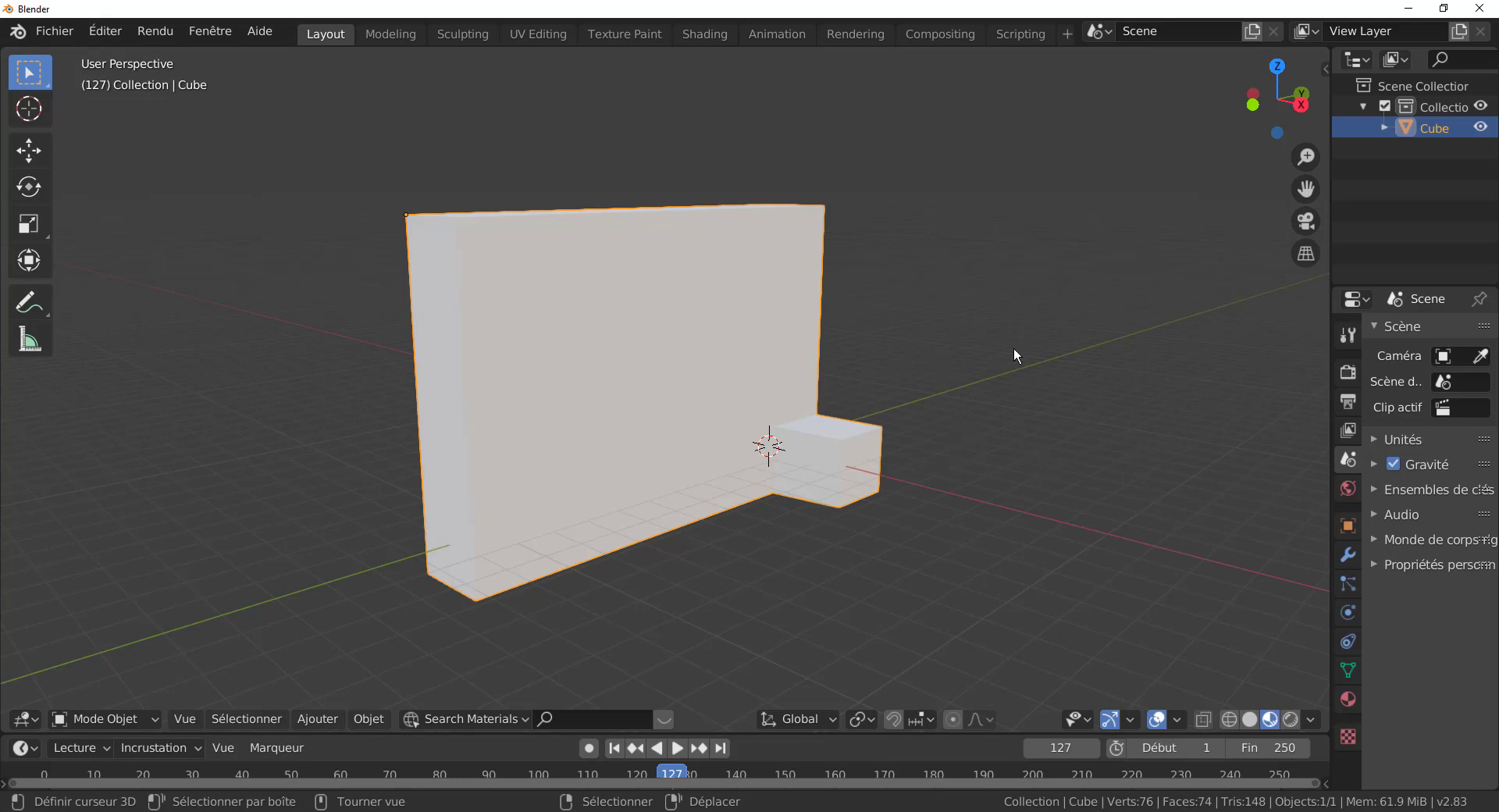
mouse_move(718, 446)
middle_mouse_down()
mouse_move(706, 445)
mouse_move(773, 414)
mouse_move(705, 471)
middle_mouse_up()
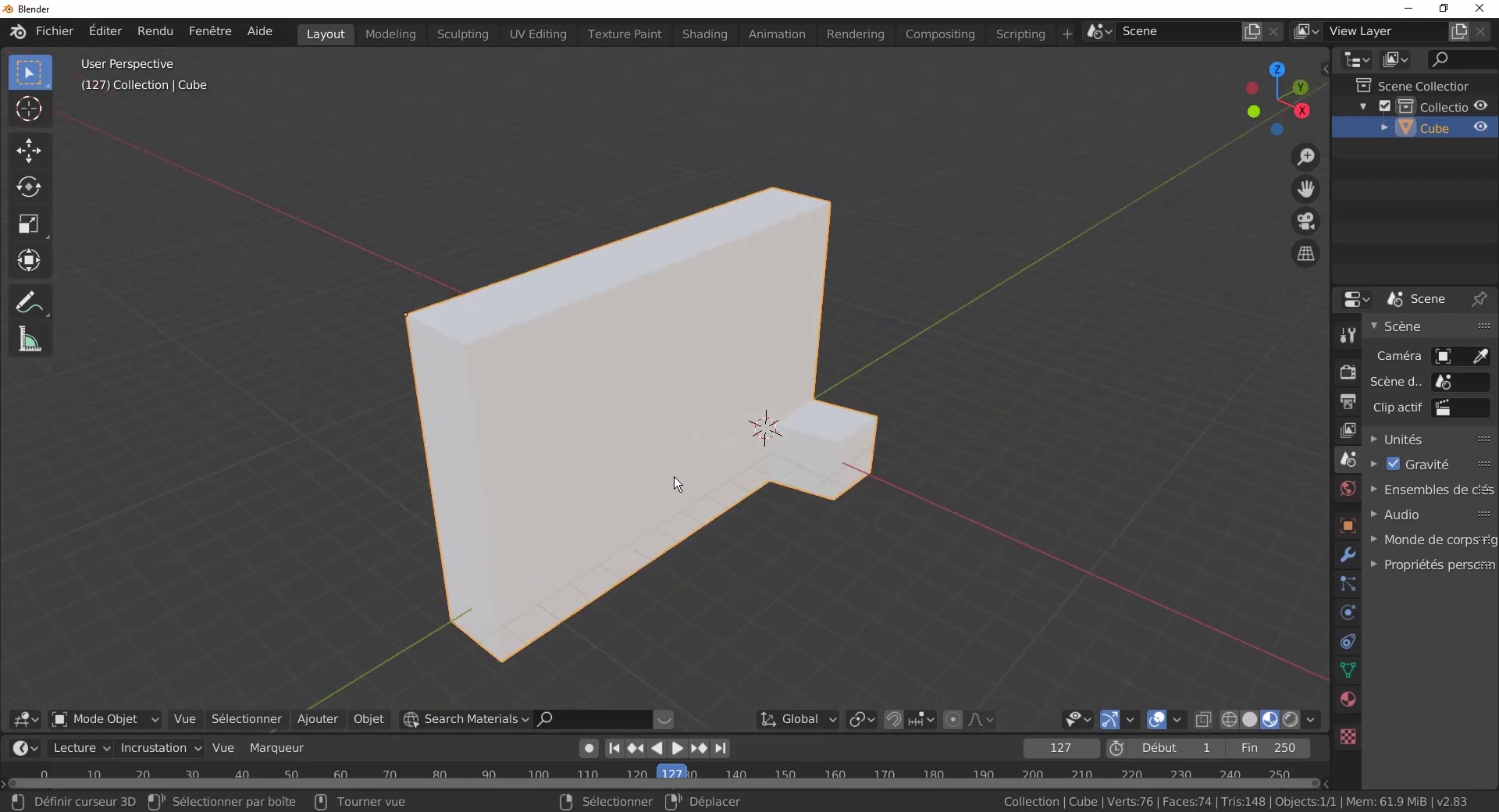